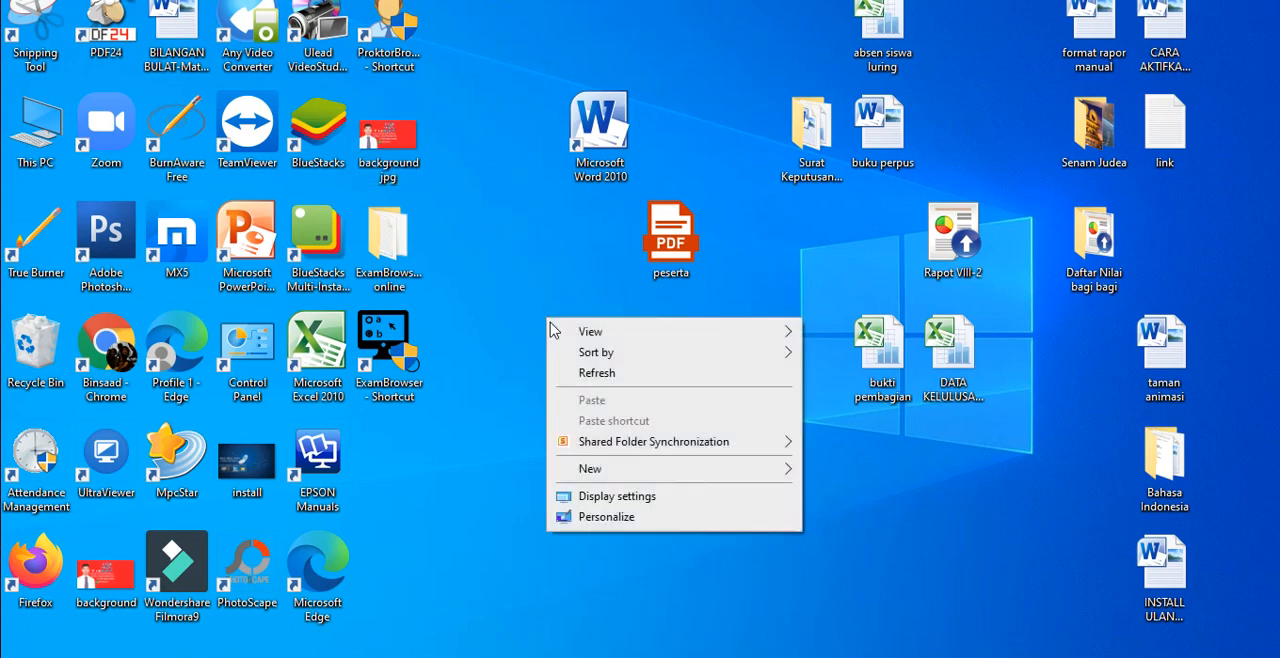
# Step: Refresh the desktop and open Microsoft Word 2010 with a blank document
pyautogui.click(586, 372)
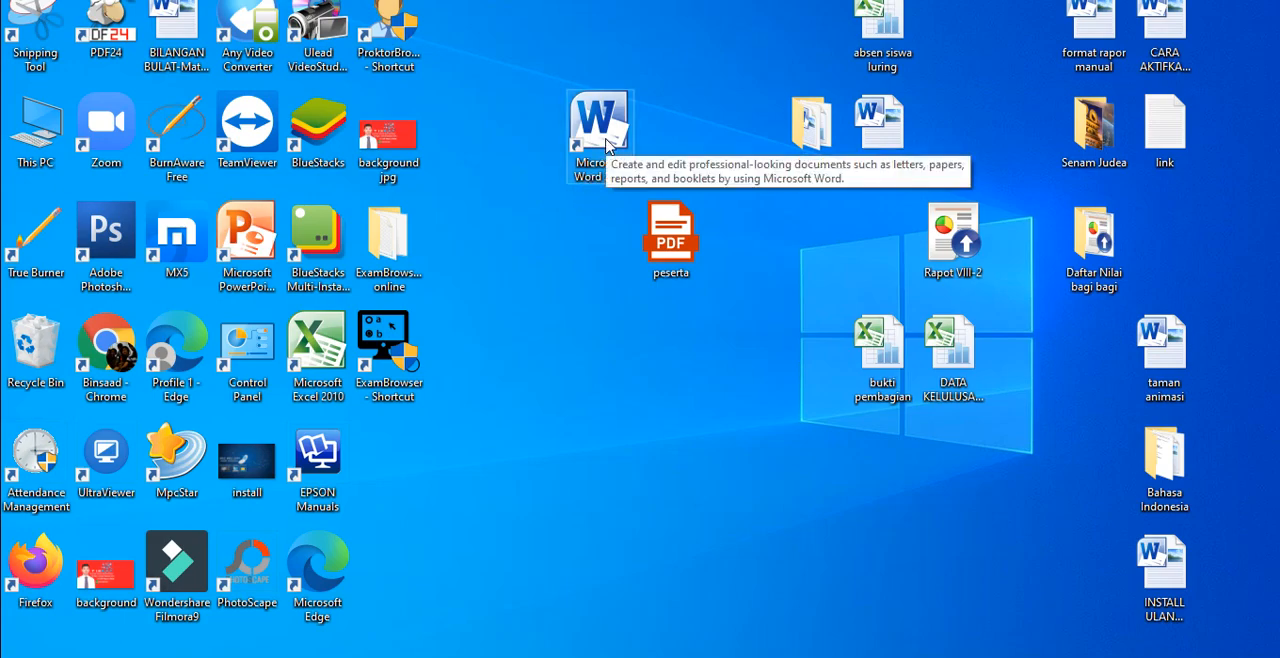
pyautogui.doubleClick(607, 145)
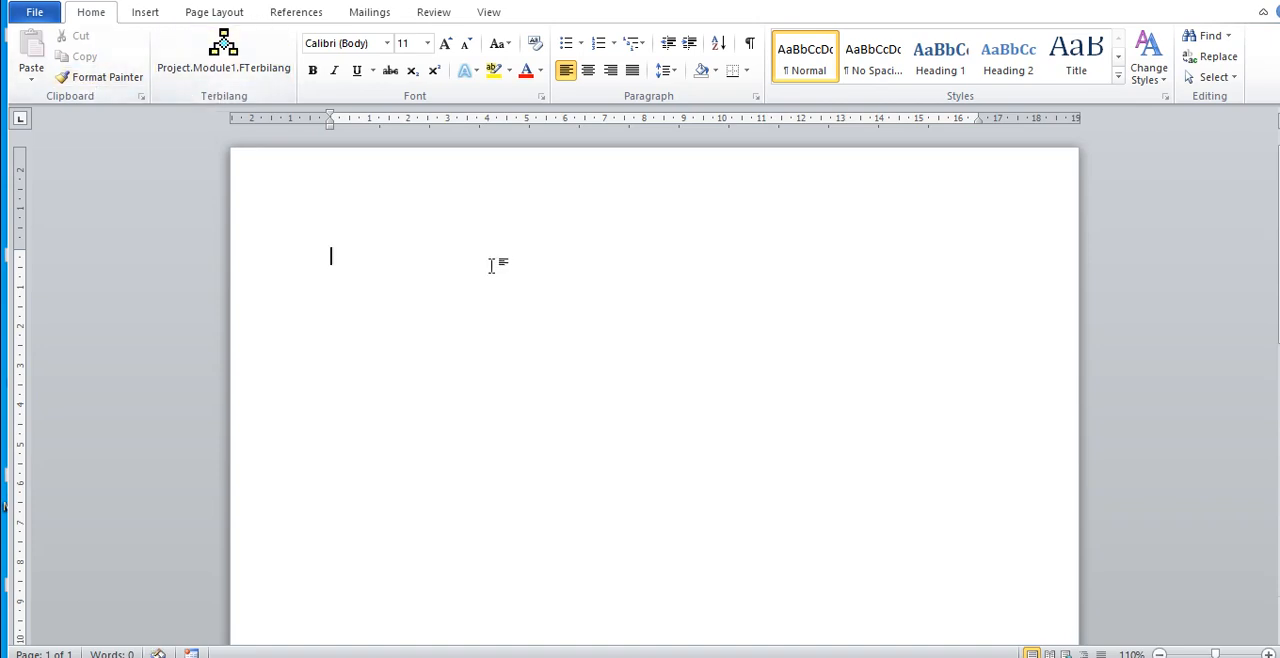
pyautogui.click(136, 20)
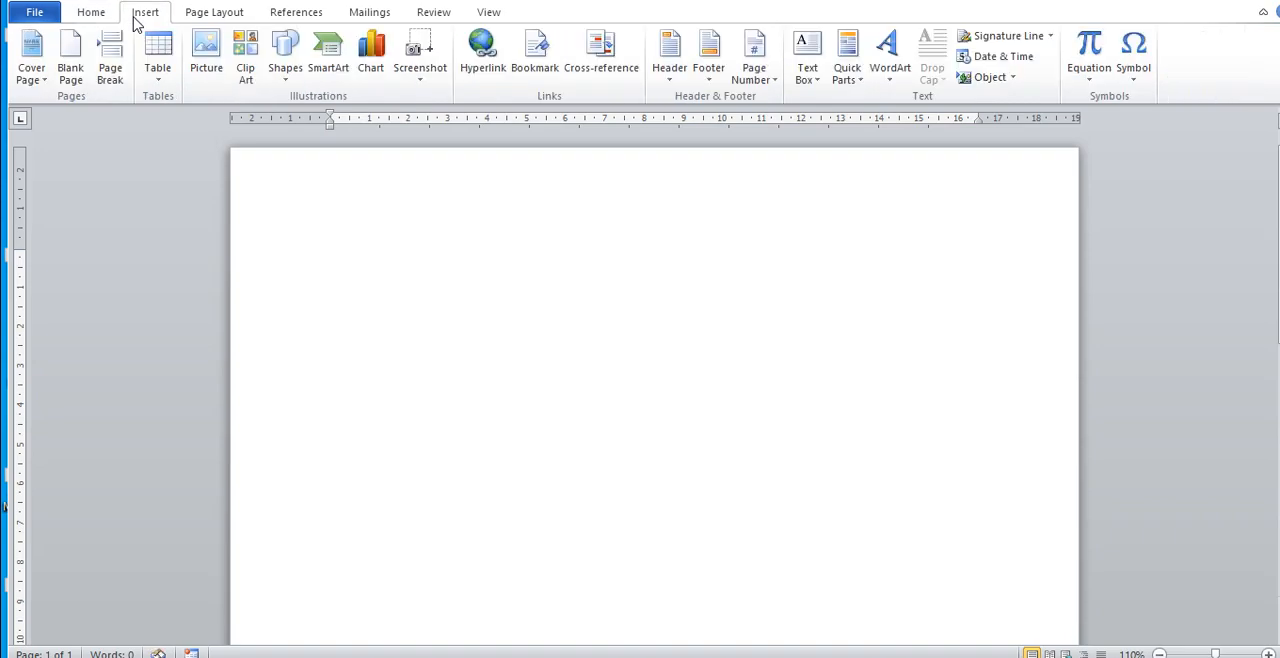
pyautogui.click(195, 20)
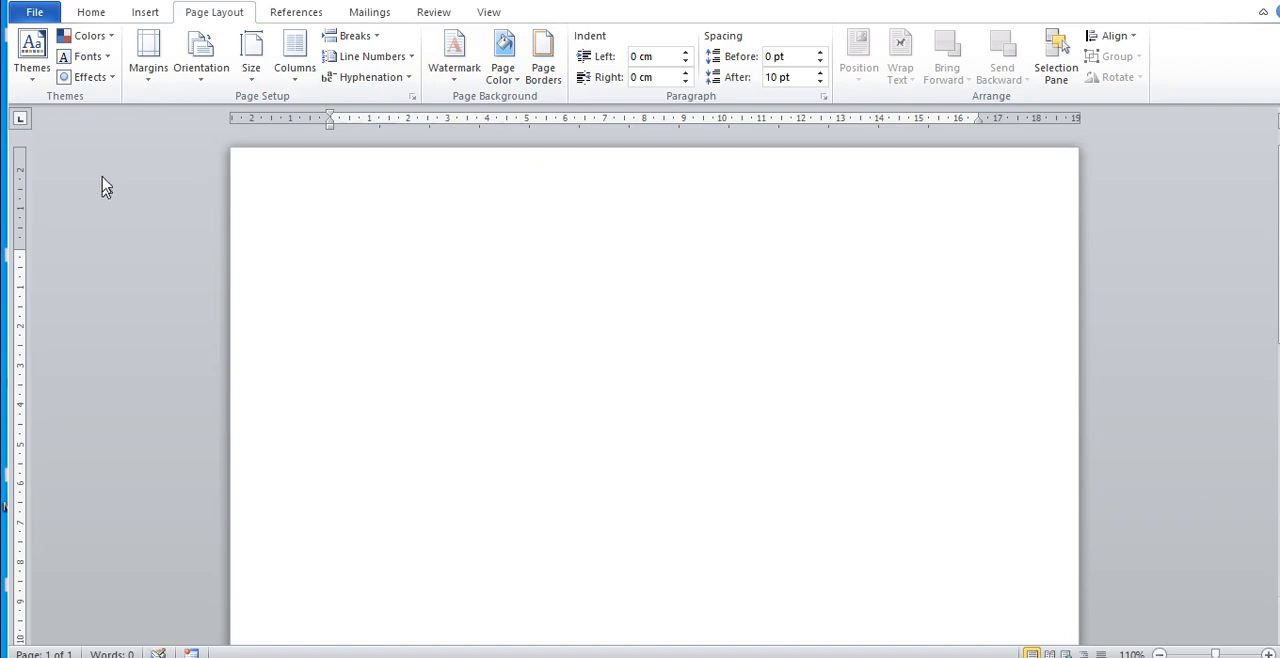
pyautogui.click(92, 13)
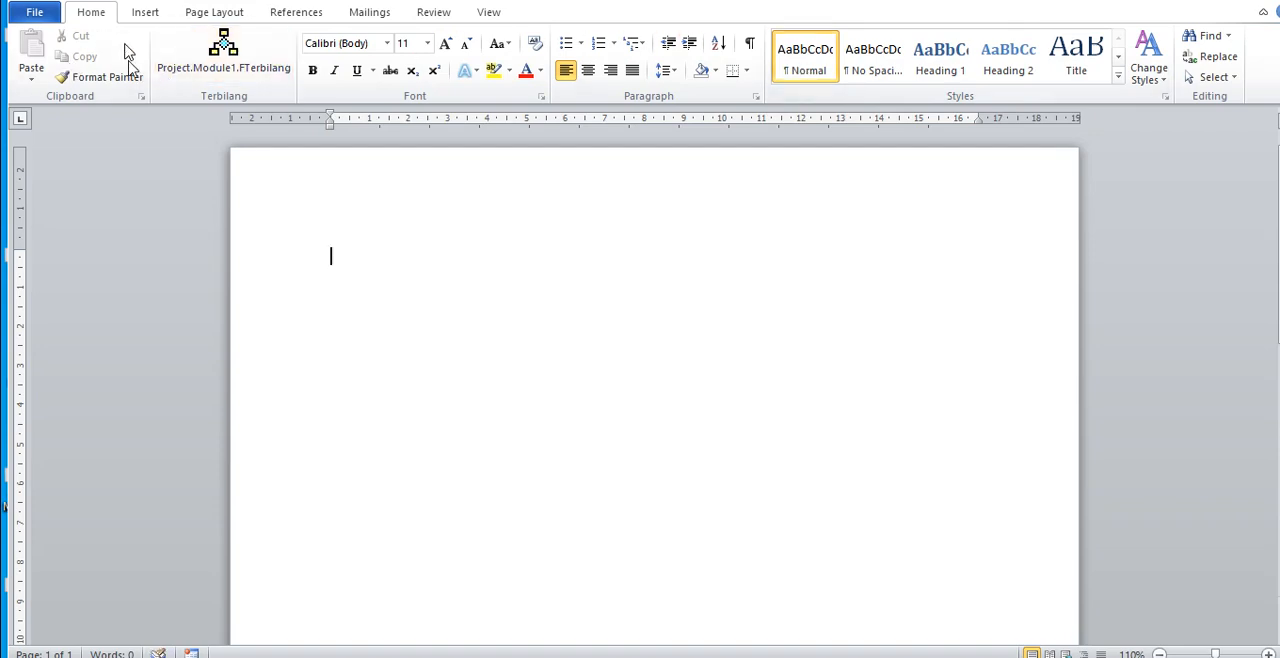
pyautogui.click(128, 18)
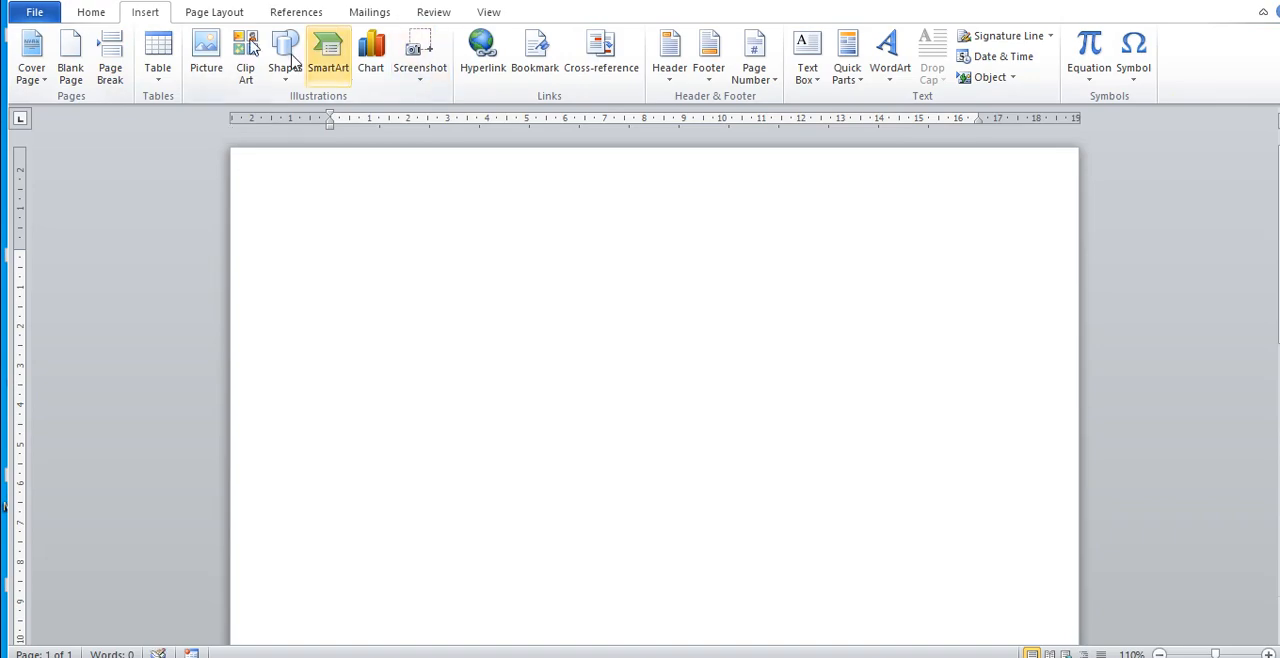
pyautogui.click(222, 20)
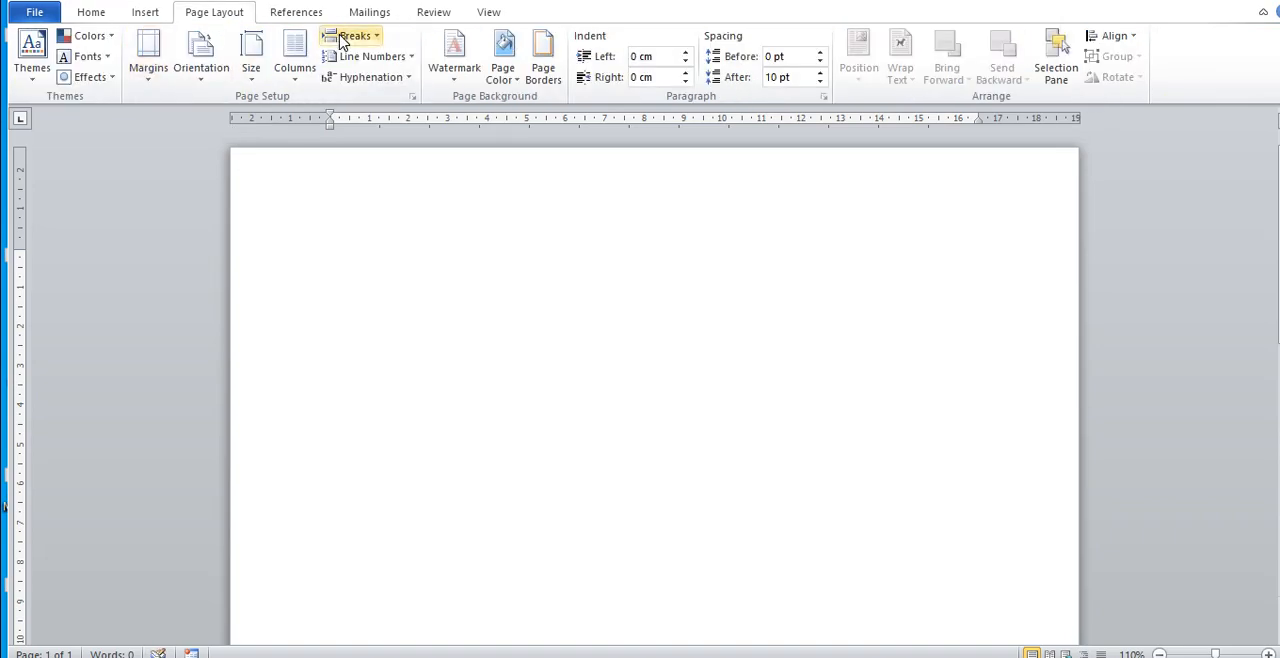
pyautogui.click(307, 16)
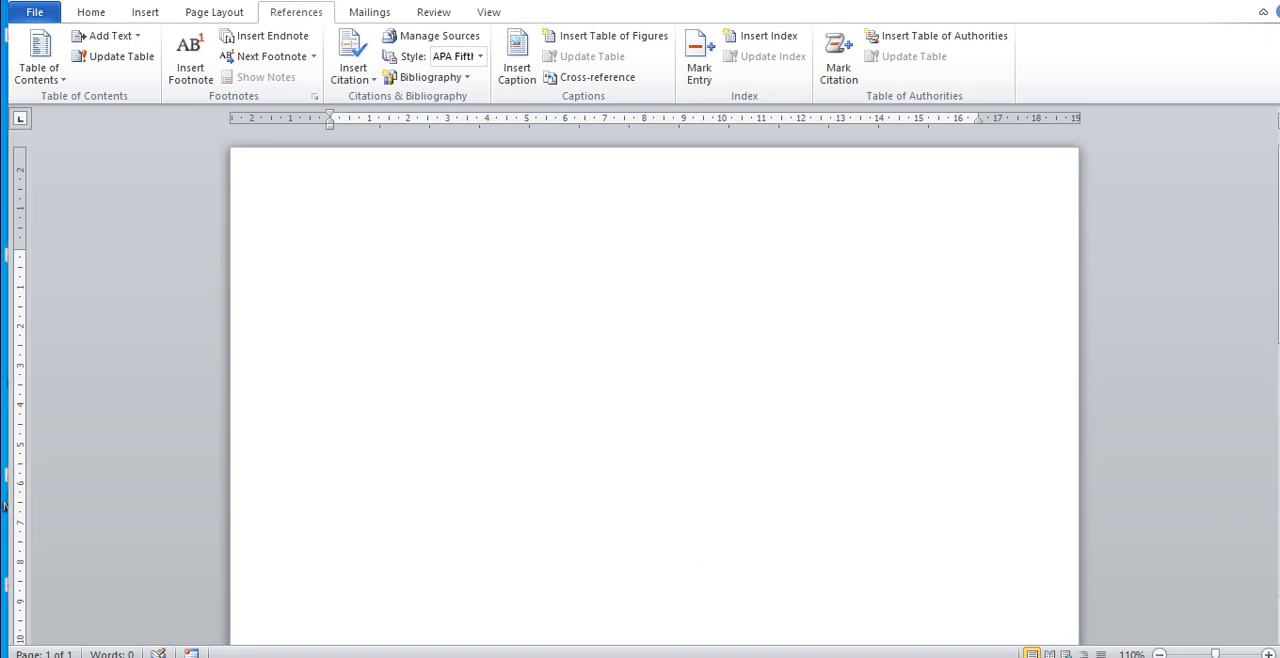
# Step: Turn on the Windows Magnifier at 200% and minimize its window
pyautogui.press('super+plus')
pyautogui.click(271, 170)
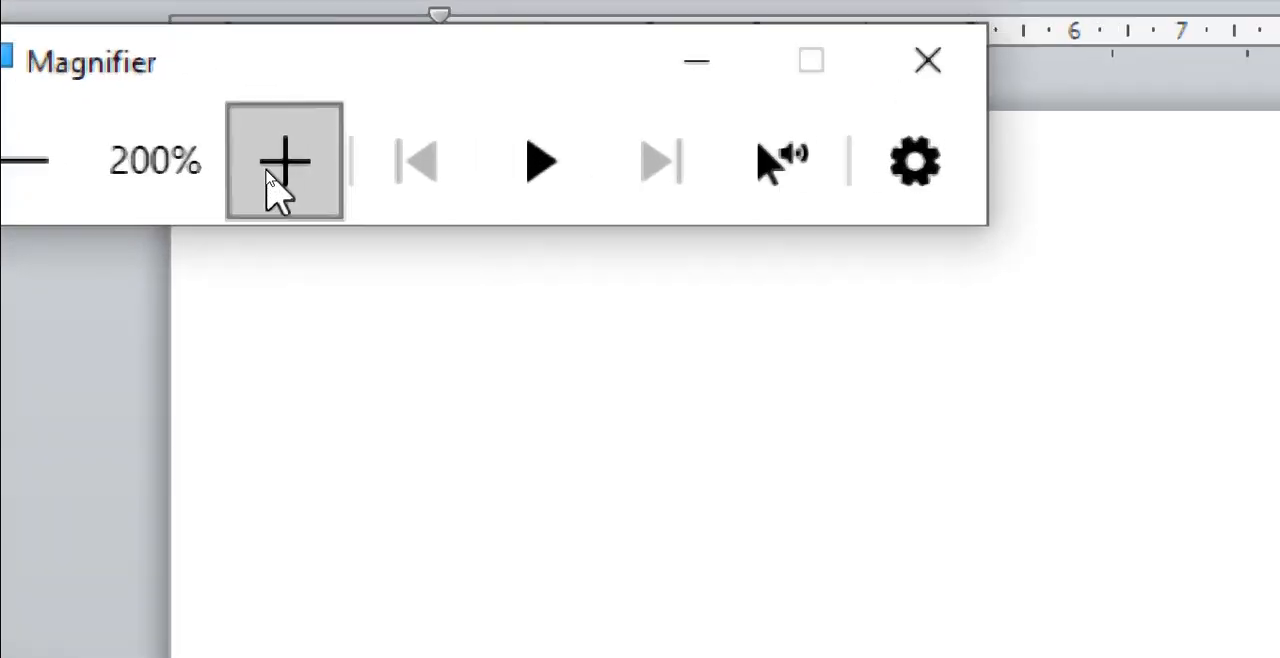
pyautogui.click(271, 170)
pyautogui.click(140, 163)
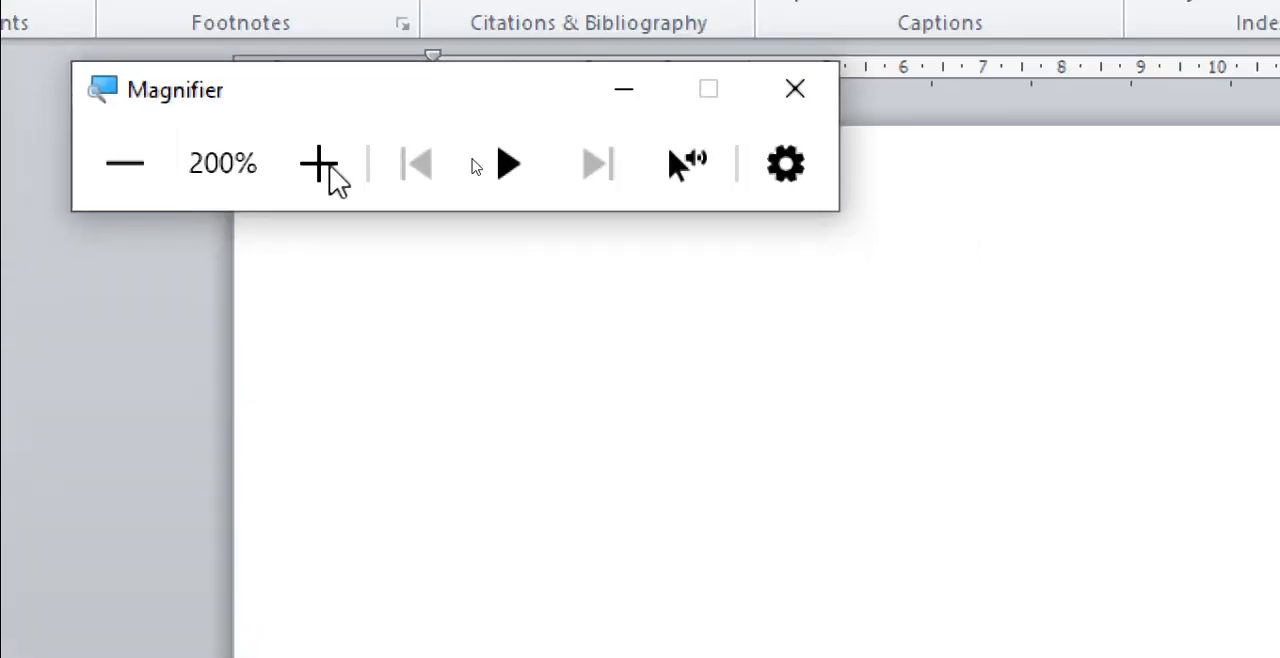
pyautogui.click(604, 98)
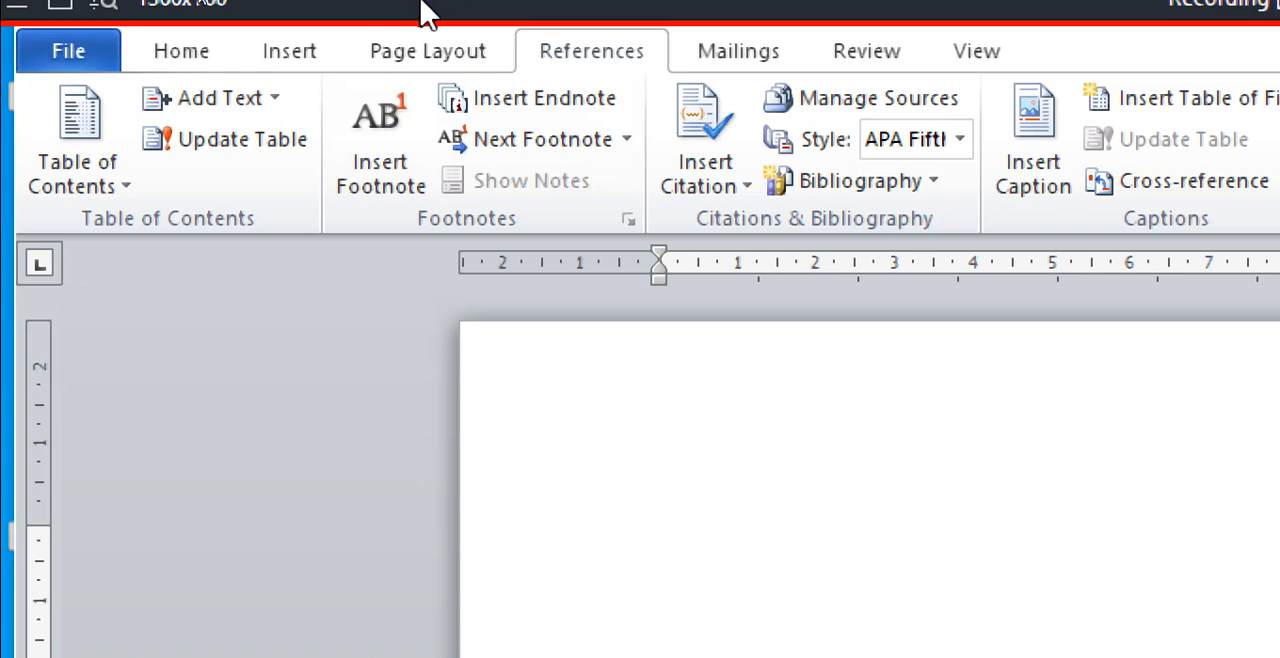
# Step: Examine the title DAFTAR NAMA KELUARGA and the table layout in the finished sample document
pyautogui.click(268, 55)
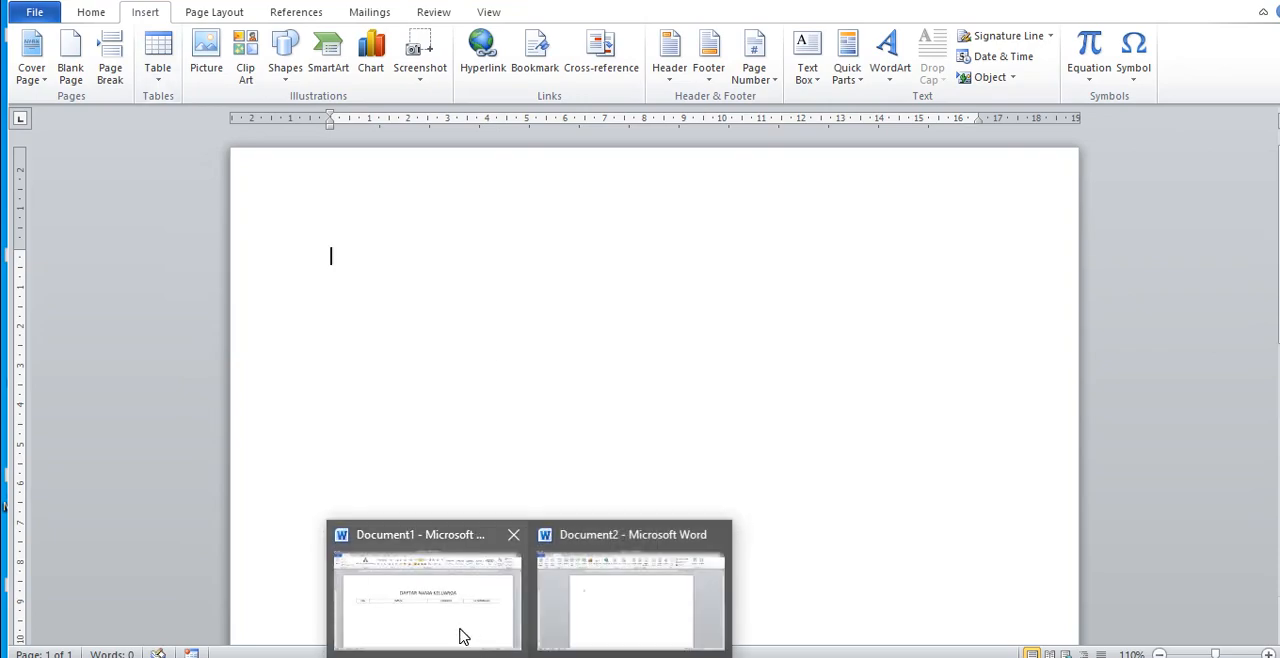
pyautogui.click(462, 637)
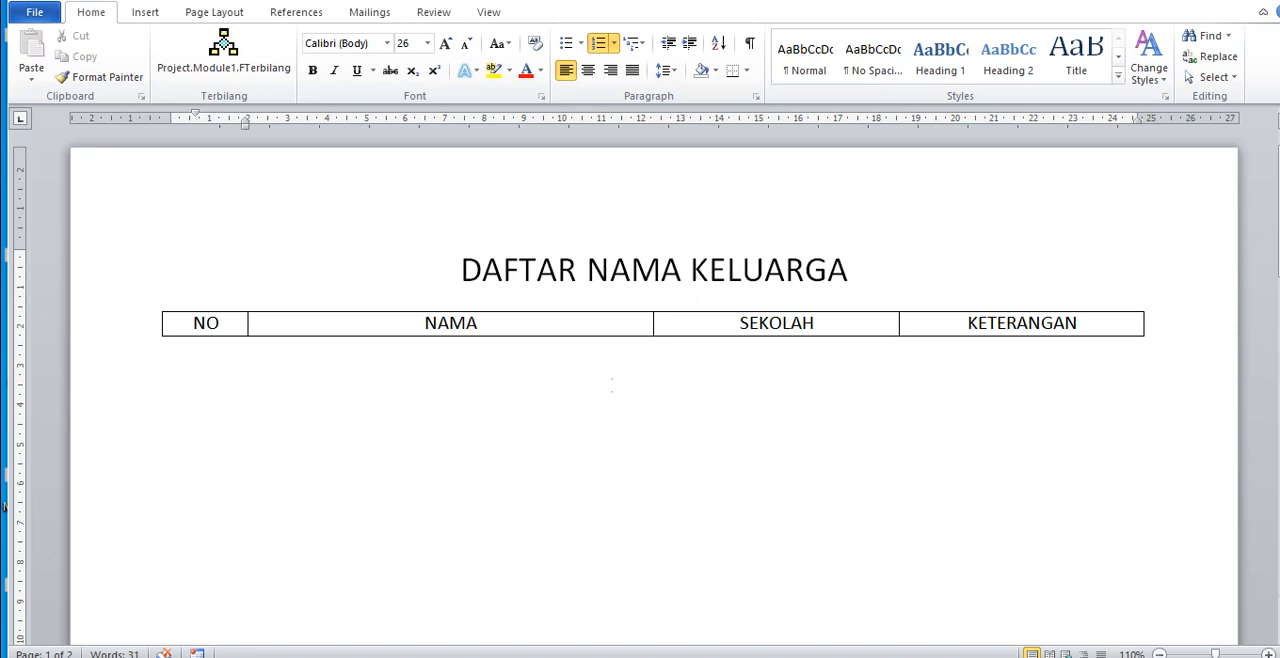
pyautogui.moveTo(466, 266); pyautogui.dragTo(792, 265)
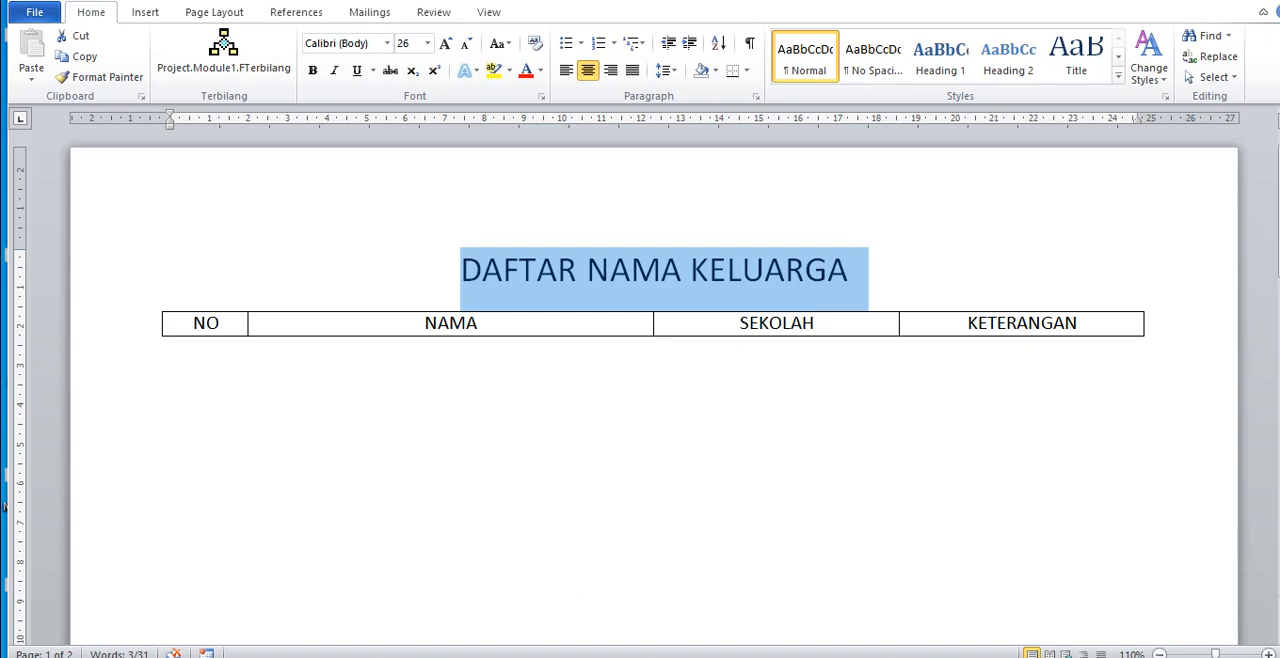
# Step: Return to the blank document and set its paper size to A4 (21 cm x 29.7 cm)
pyautogui.moveTo(546, 655)
pyautogui.click(630, 595)
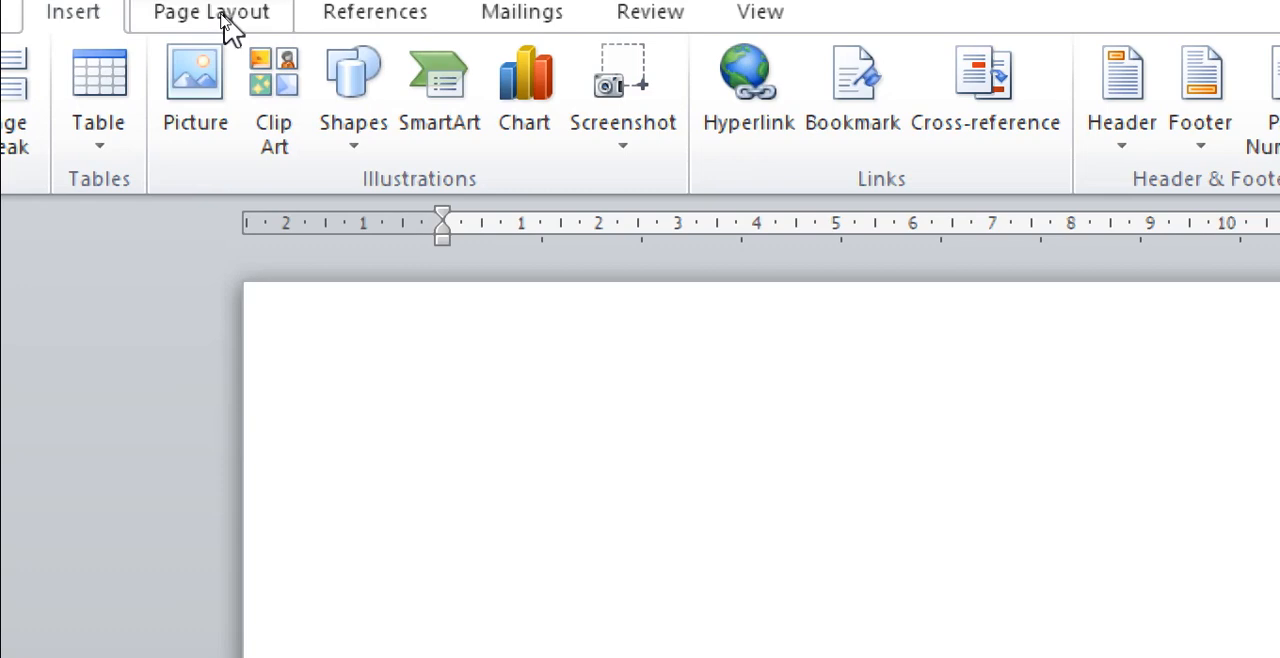
pyautogui.click(224, 28)
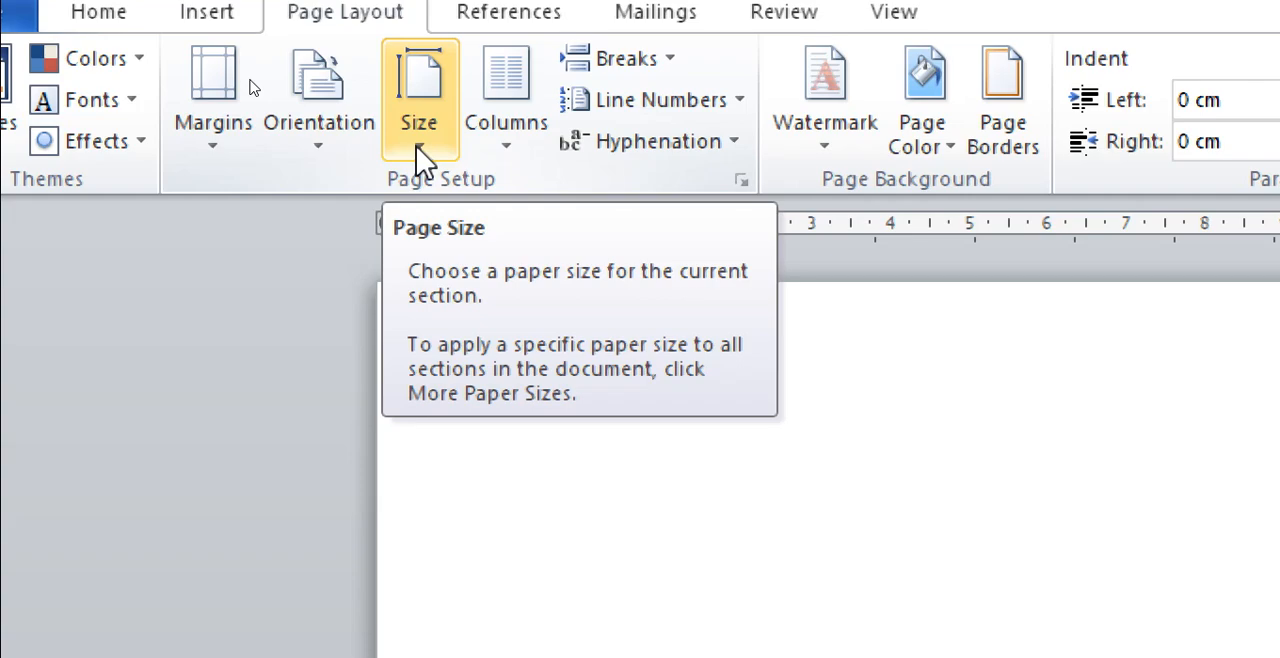
pyautogui.click(420, 150)
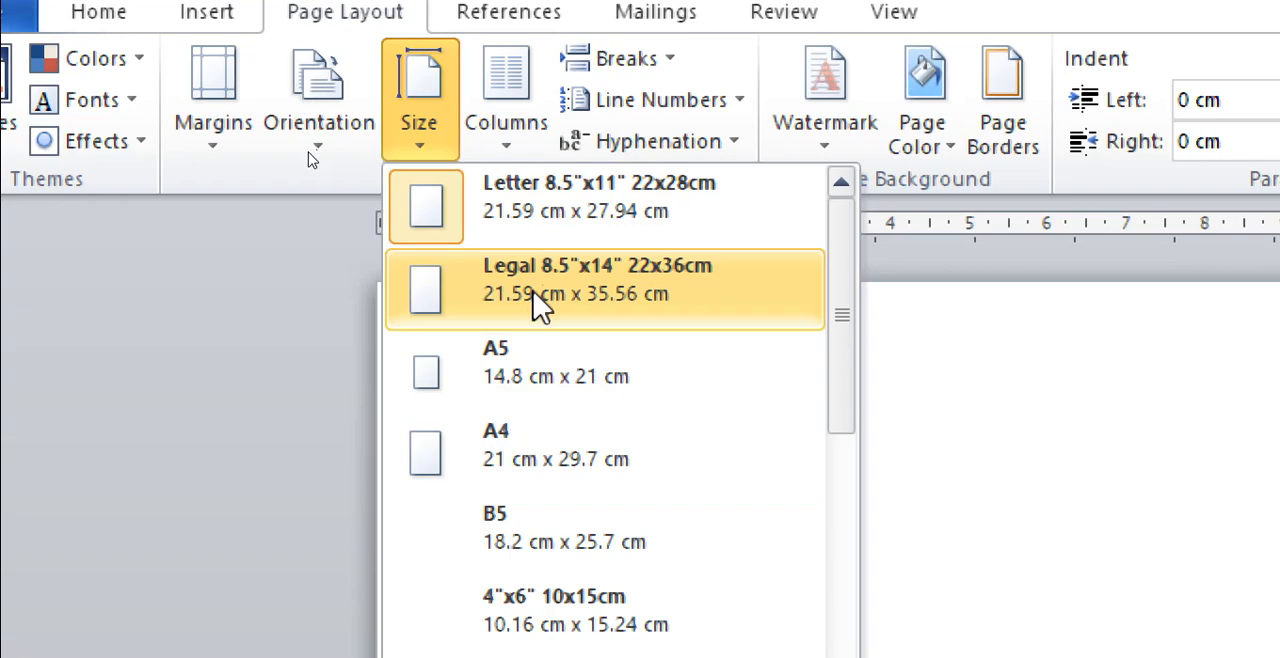
pyautogui.click(478, 450)
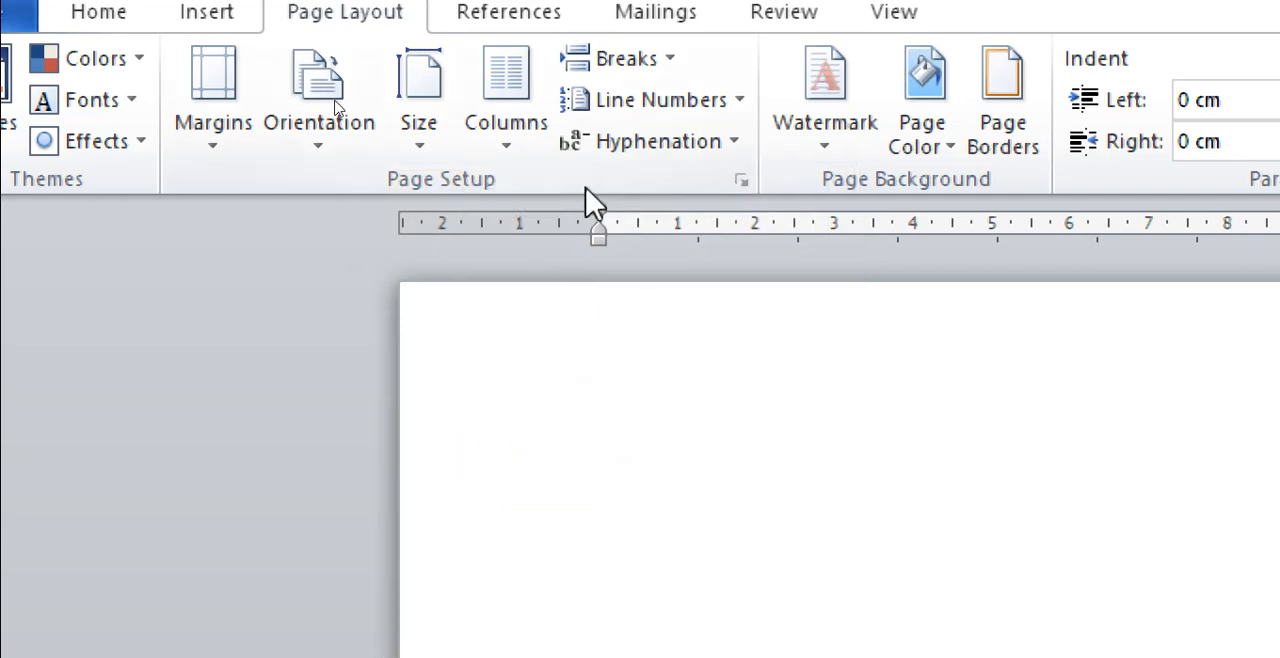
# Step: Set the blank document's page orientation to landscape
pyautogui.click(344, 166)
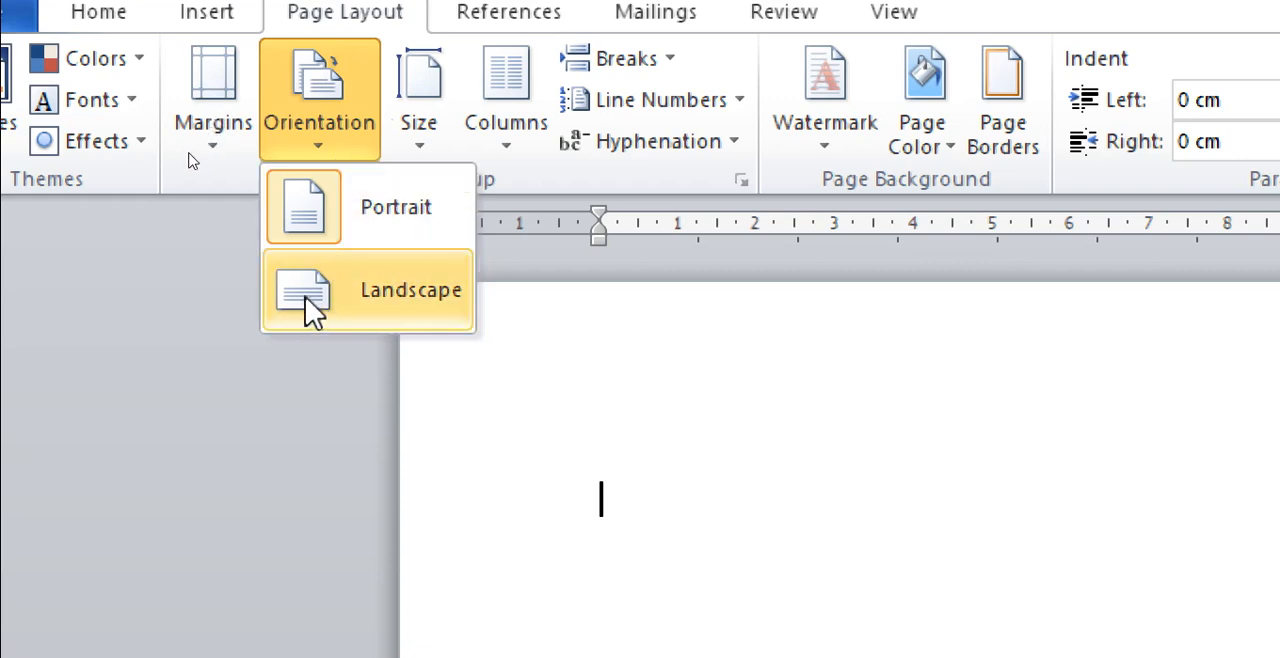
pyautogui.click(338, 300)
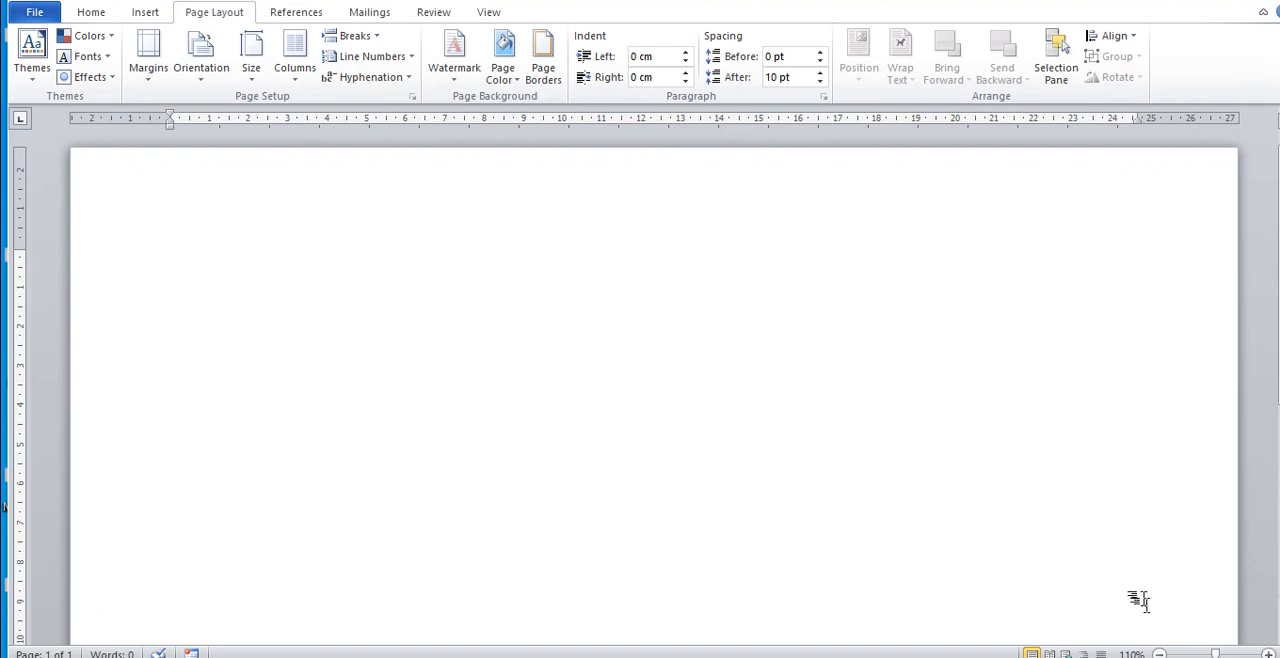
pyautogui.click(1160, 653)
pyautogui.click(1160, 653)
pyautogui.click(1160, 653)
pyautogui.click(1160, 653)
pyautogui.click(1160, 653)
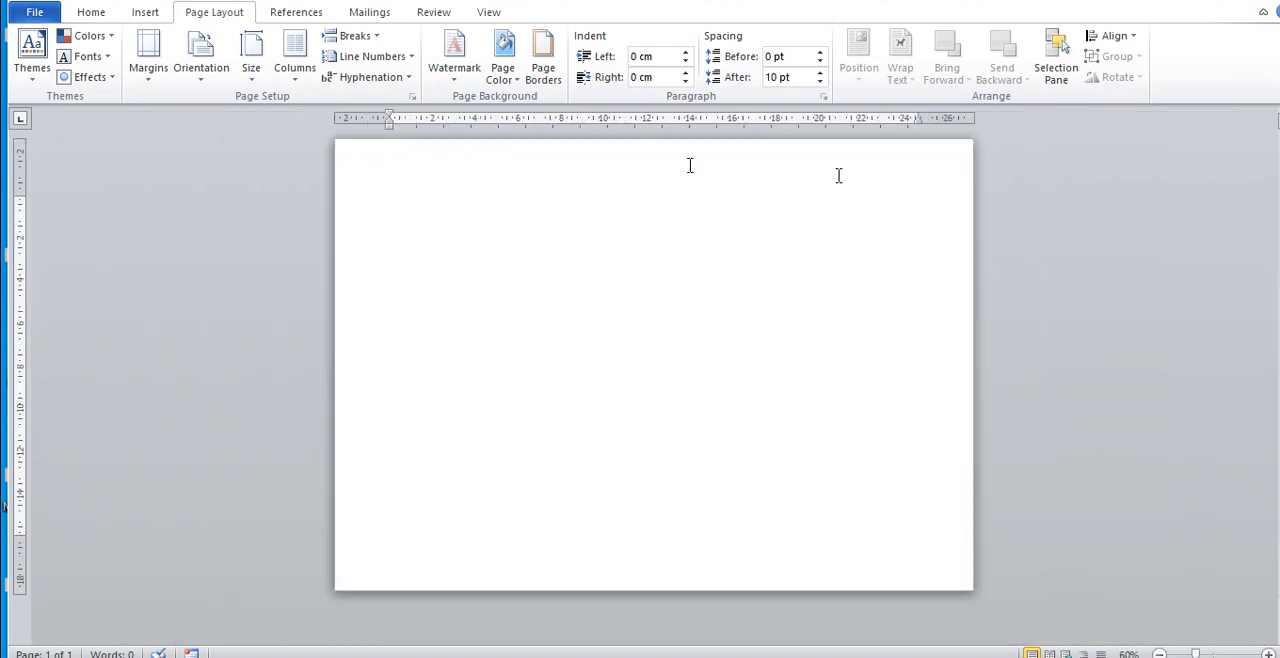
# Step: Switch the page orientation to portrait and back to landscape to compare the two layouts
pyautogui.click(209, 80)
pyautogui.click(218, 110)
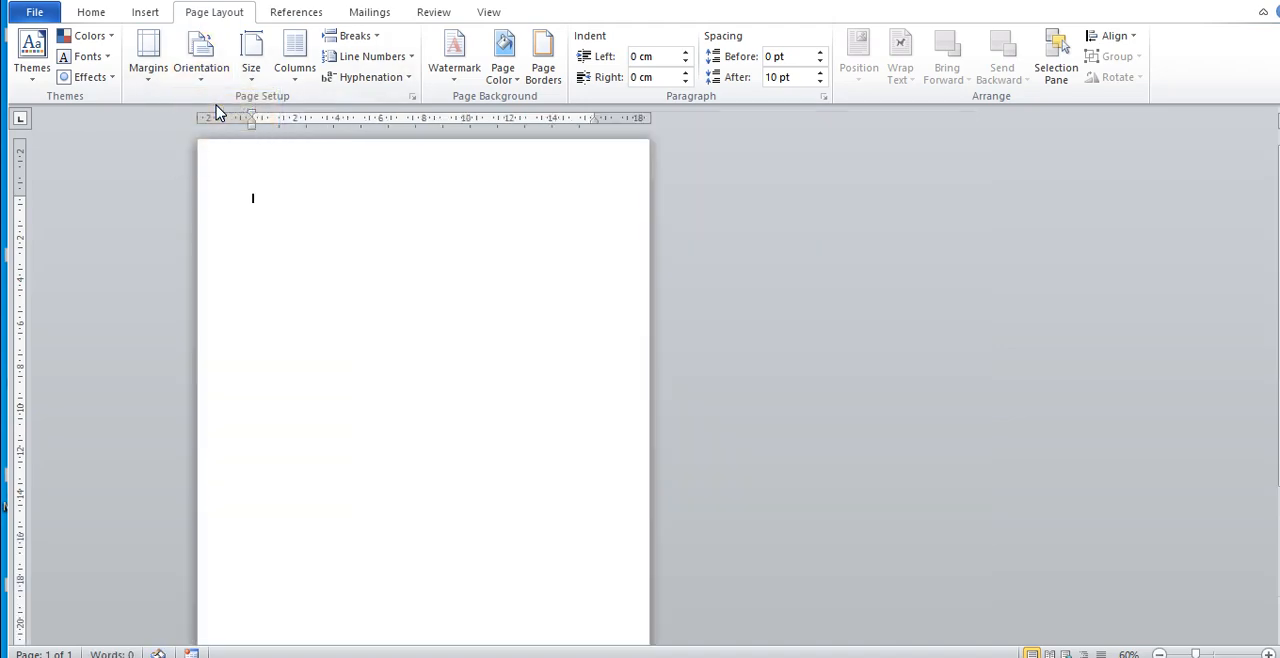
pyautogui.click(1159, 653)
pyautogui.click(1159, 653)
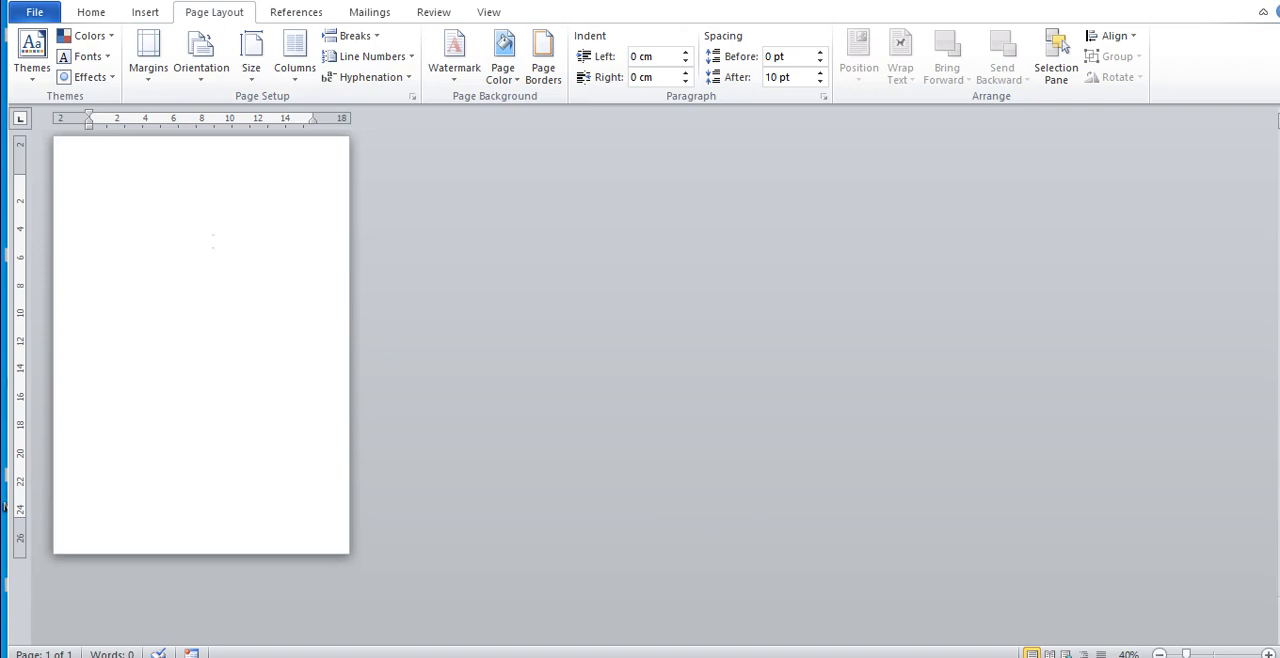
pyautogui.click(203, 66)
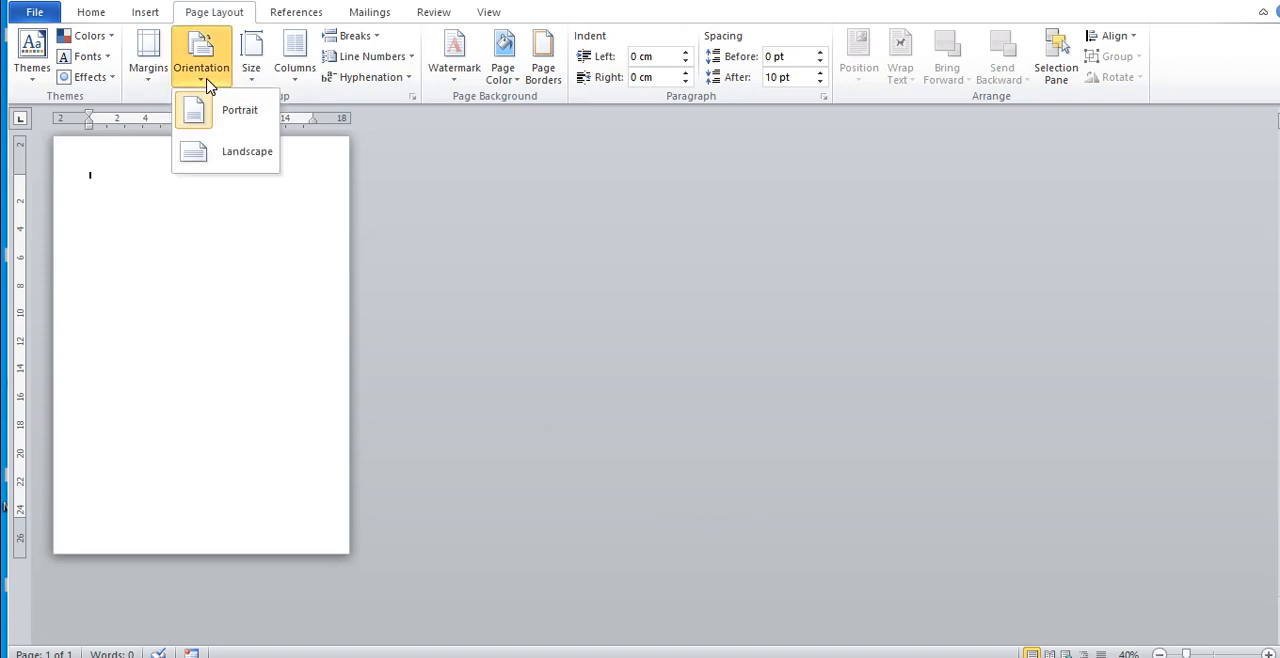
pyautogui.click(224, 150)
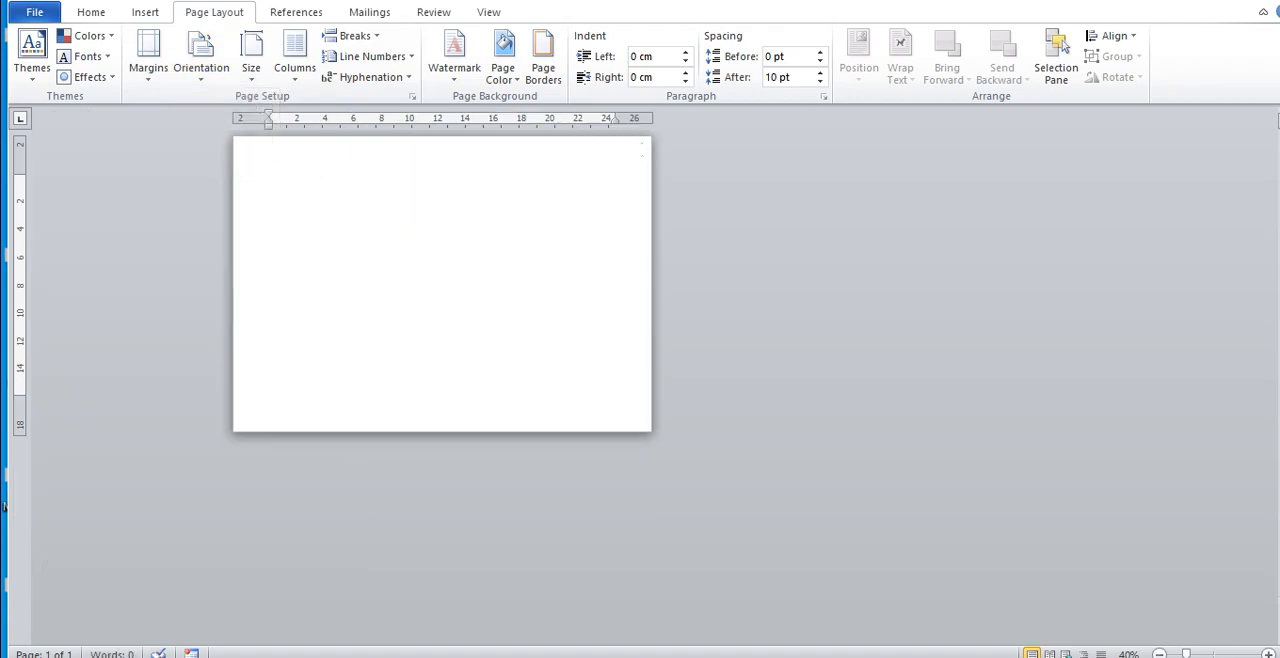
pyautogui.click(1268, 653)
pyautogui.click(1268, 653)
pyautogui.click(1268, 653)
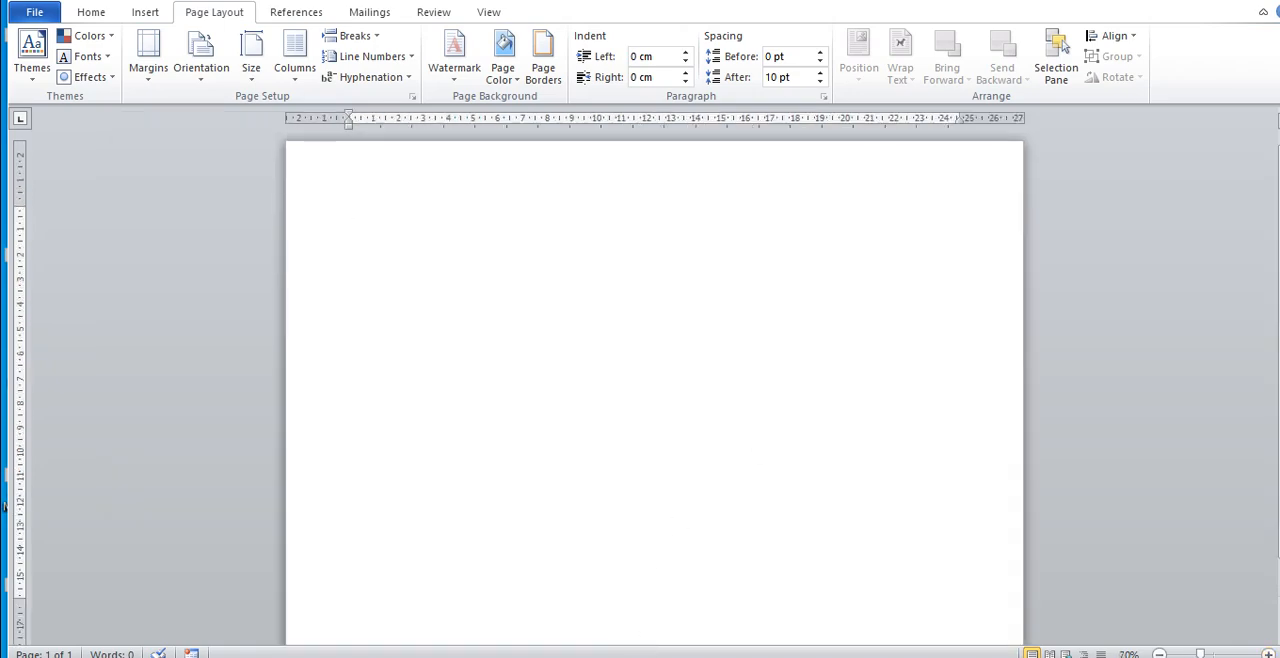
# Step: Examine the column headings NO, NAMA, SEKOLAH and KETERANGAN in the sample document's table
pyautogui.click(480, 610)
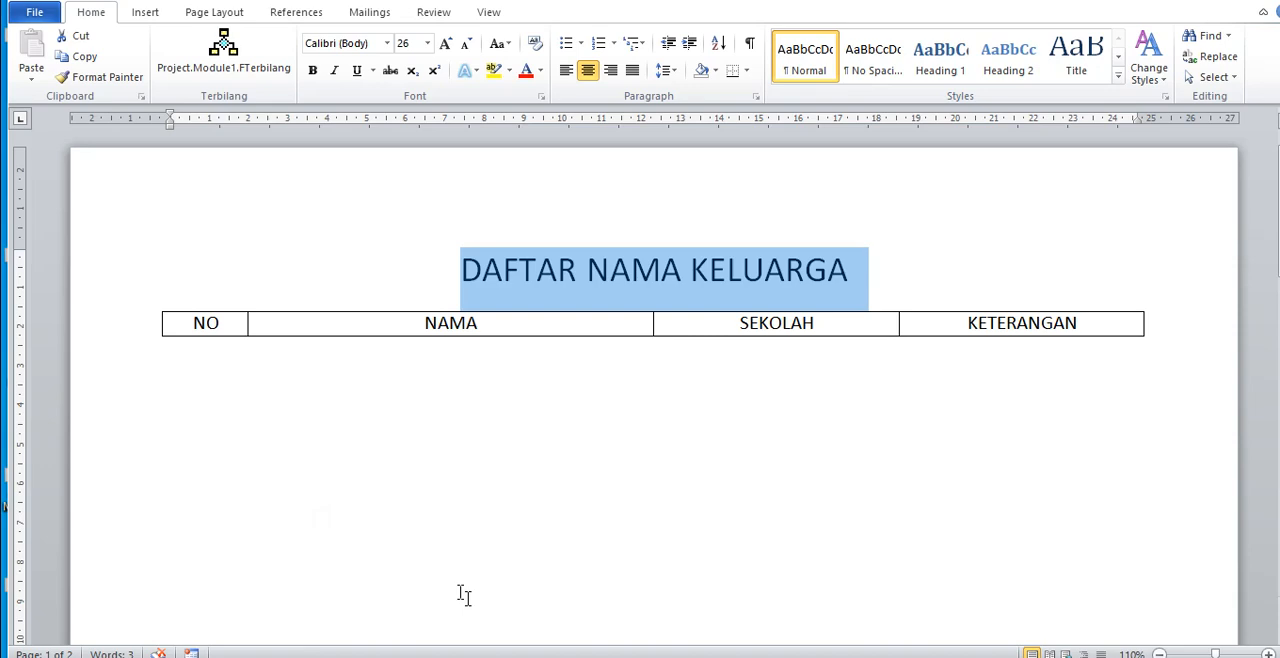
pyautogui.click(516, 427)
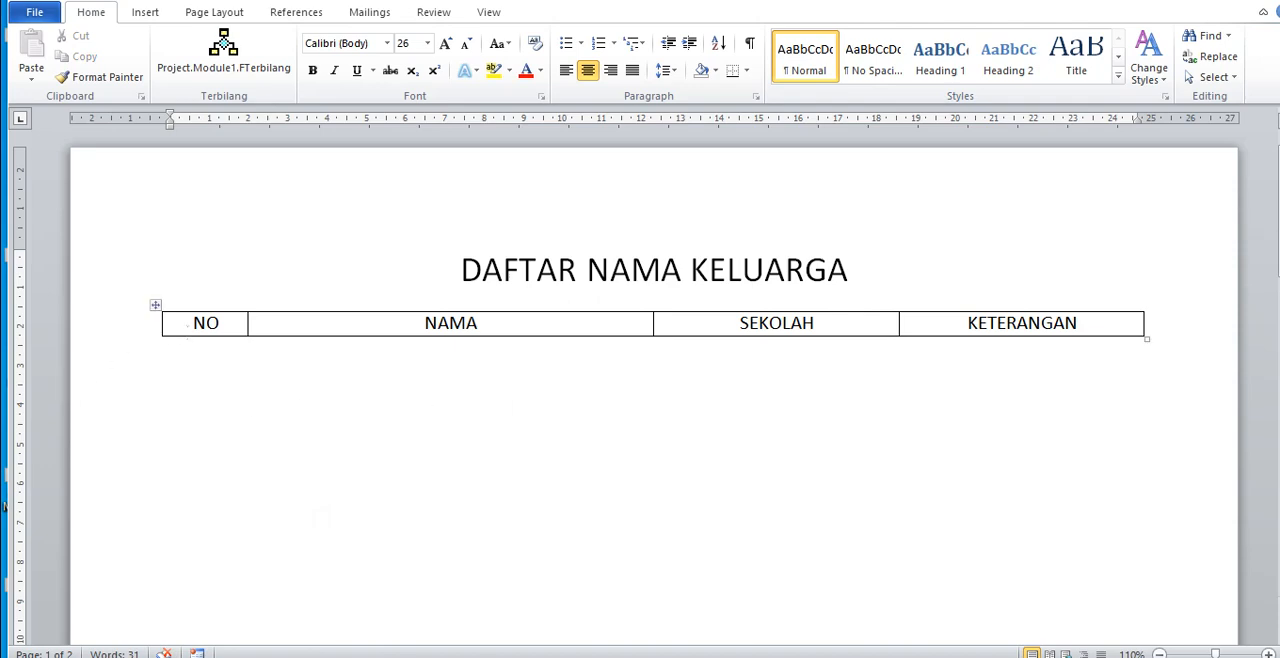
pyautogui.click(340, 323)
pyautogui.moveTo(740, 323); pyautogui.dragTo(801, 330)
pyautogui.moveTo(968, 323); pyautogui.dragTo(1078, 325)
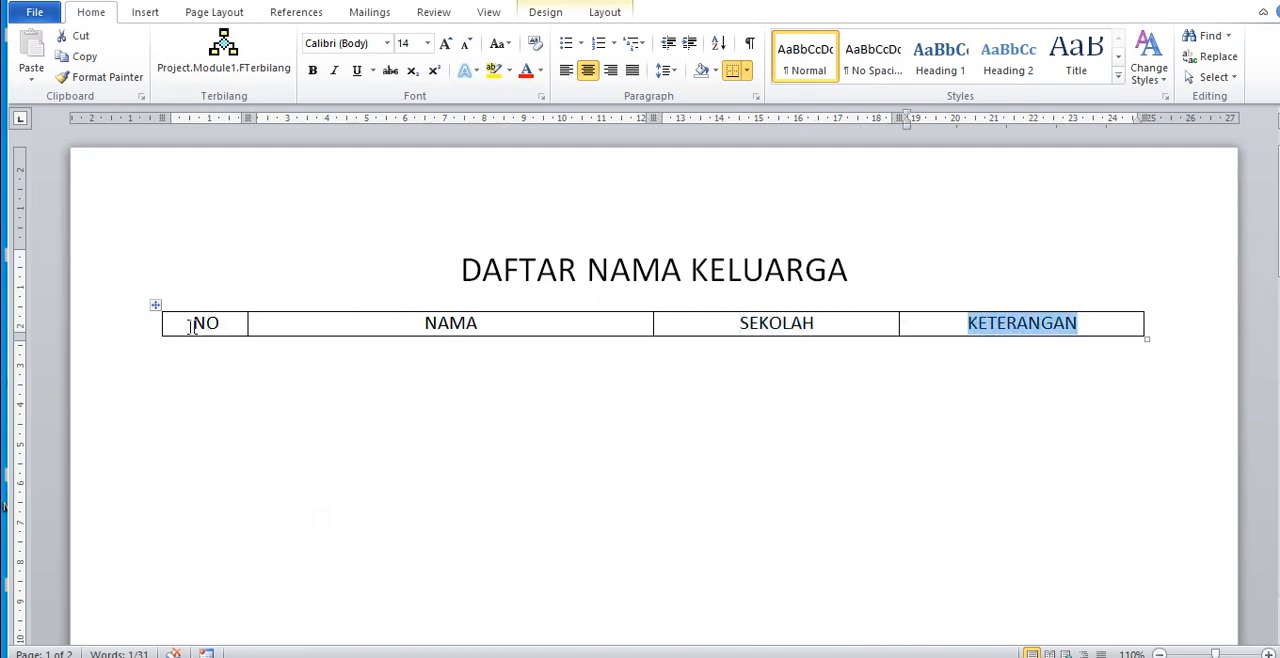
pyautogui.moveTo(190, 325); pyautogui.dragTo(221, 324)
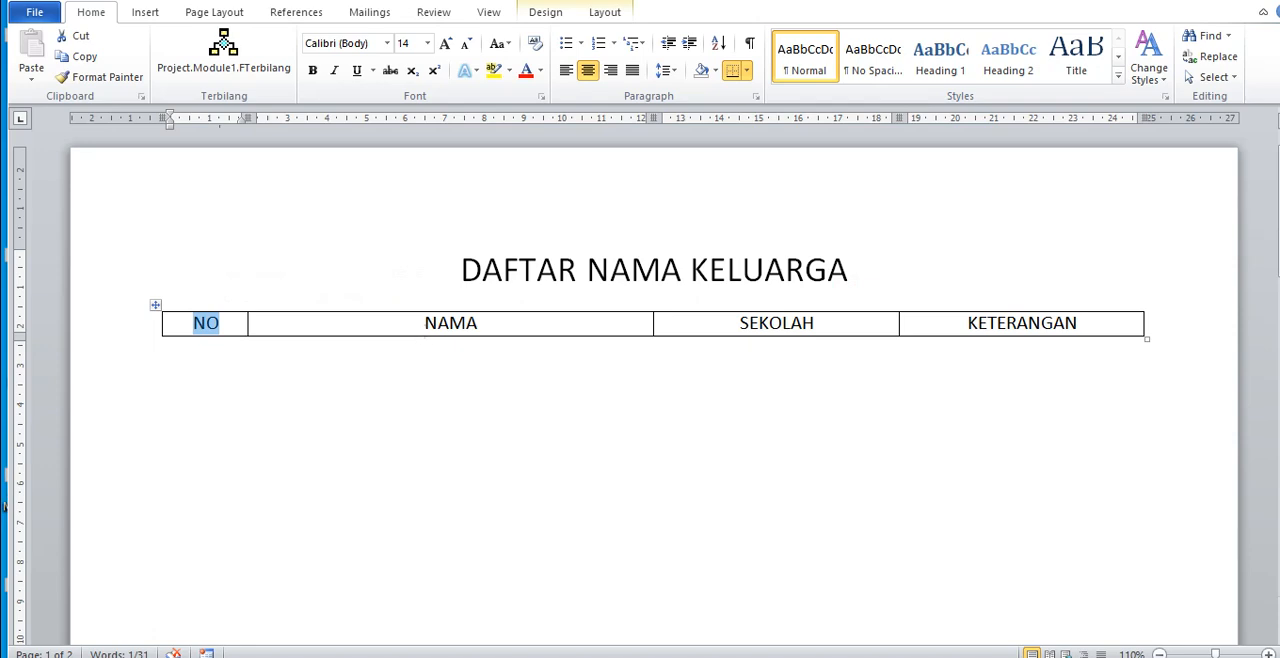
pyautogui.moveTo(424, 323); pyautogui.dragTo(478, 323)
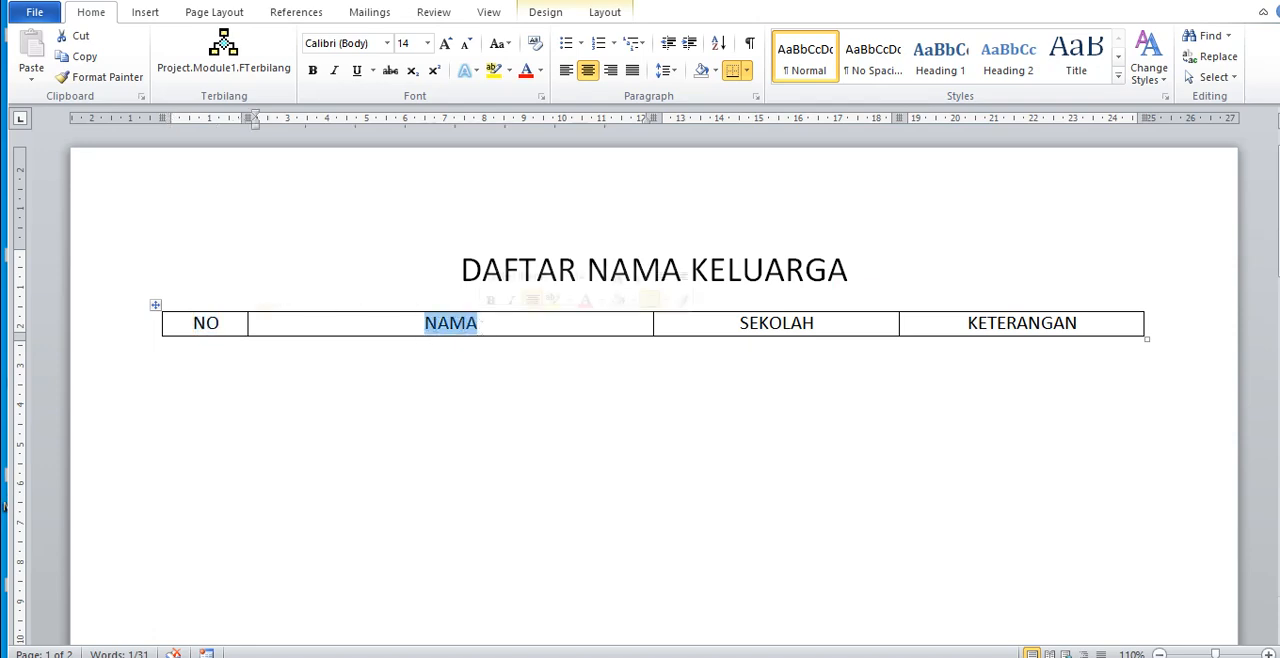
pyautogui.doubleClick(758, 330)
pyautogui.moveTo(966, 323); pyautogui.dragTo(1077, 323)
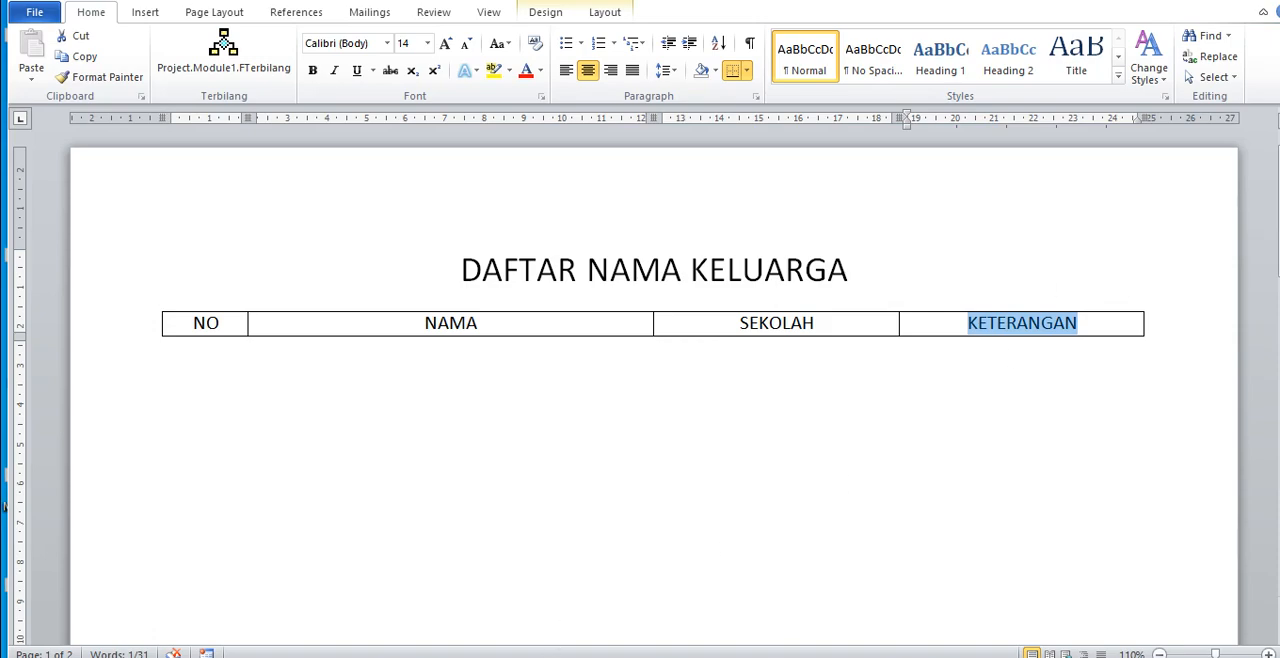
pyautogui.moveTo(531, 657)
pyautogui.click(649, 630)
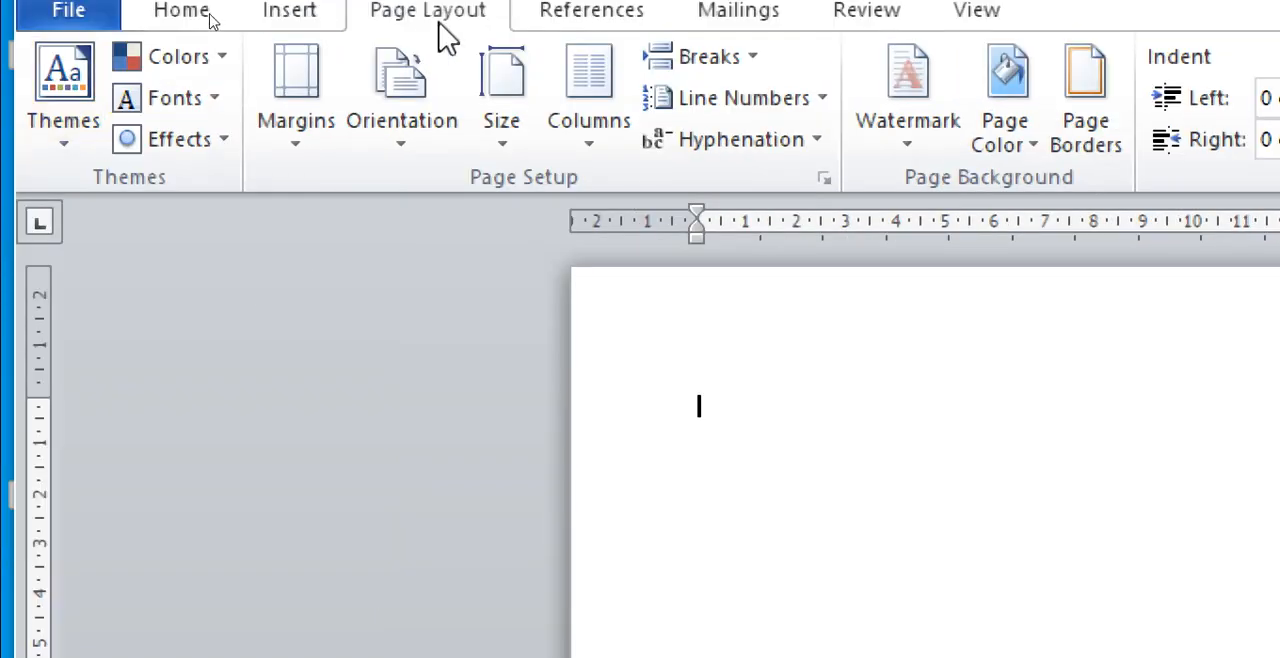
pyautogui.click(292, 14)
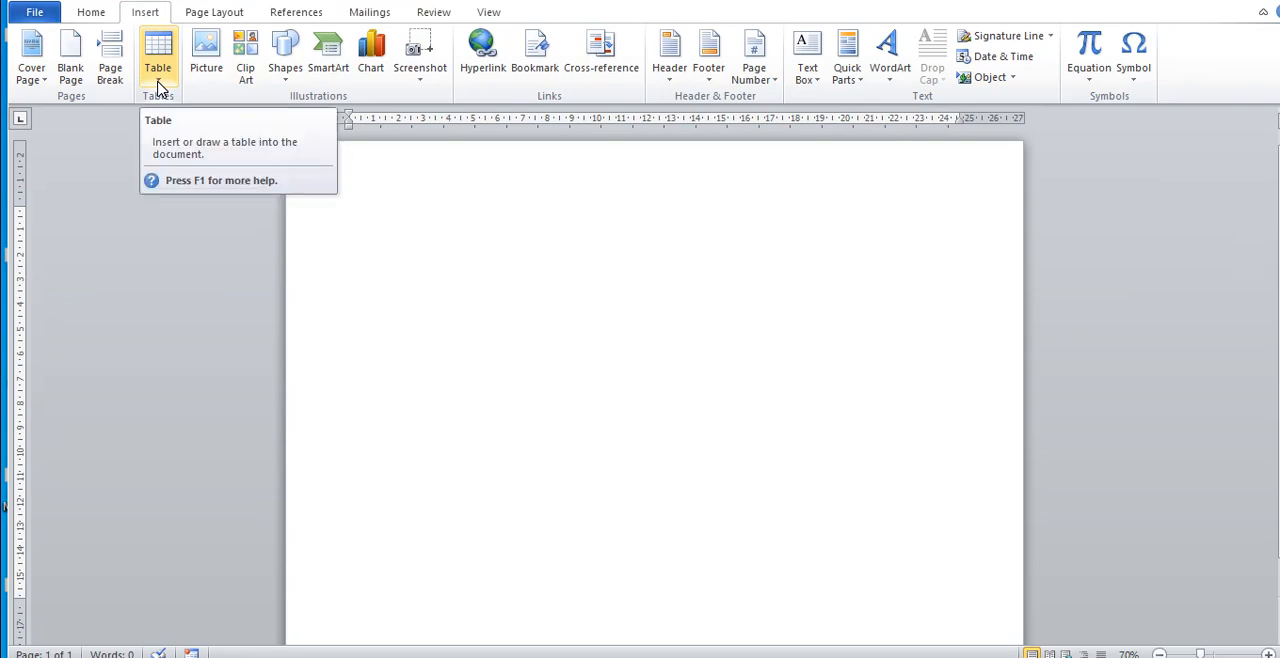
pyautogui.click(158, 85)
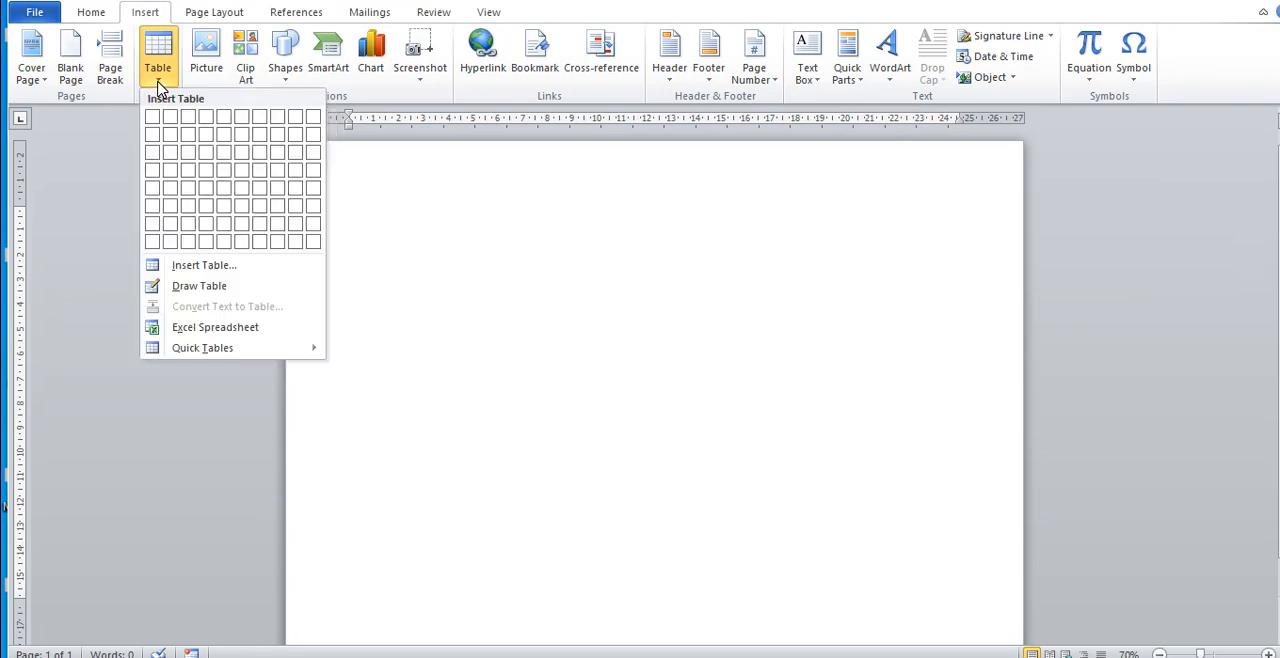
pyautogui.click(158, 84)
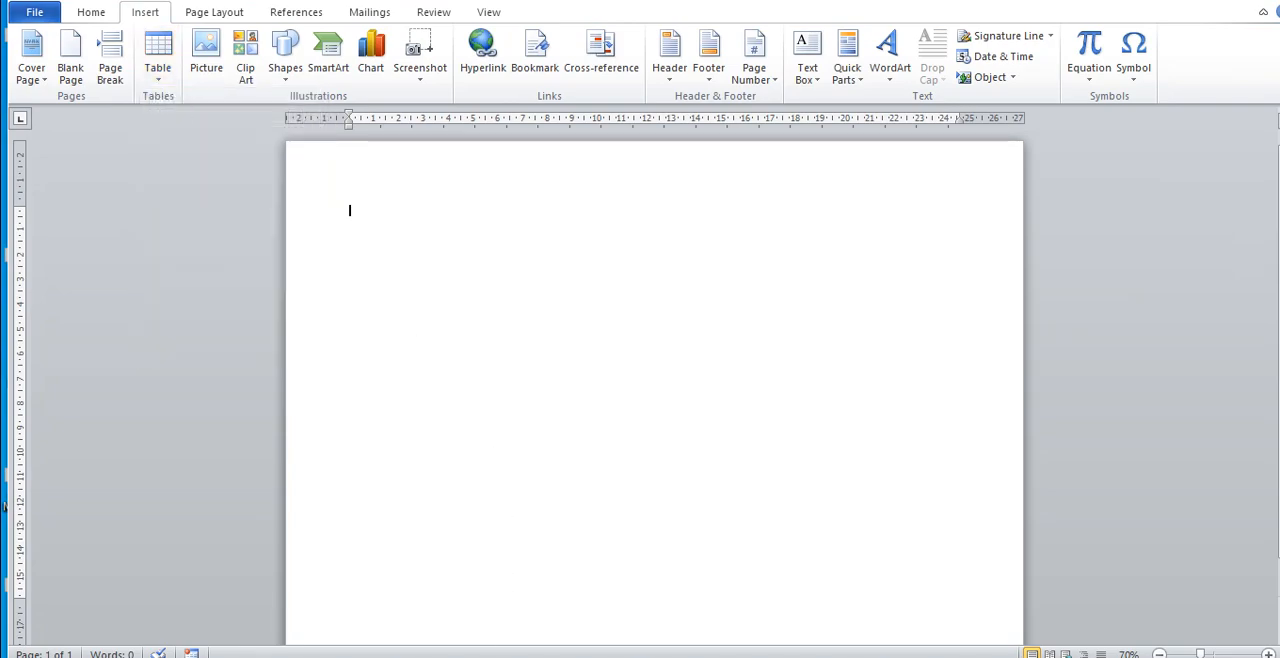
# Step: Check the four column headings in the sample document's table and return to the blank document
pyautogui.click(528, 657)
pyautogui.click(462, 626)
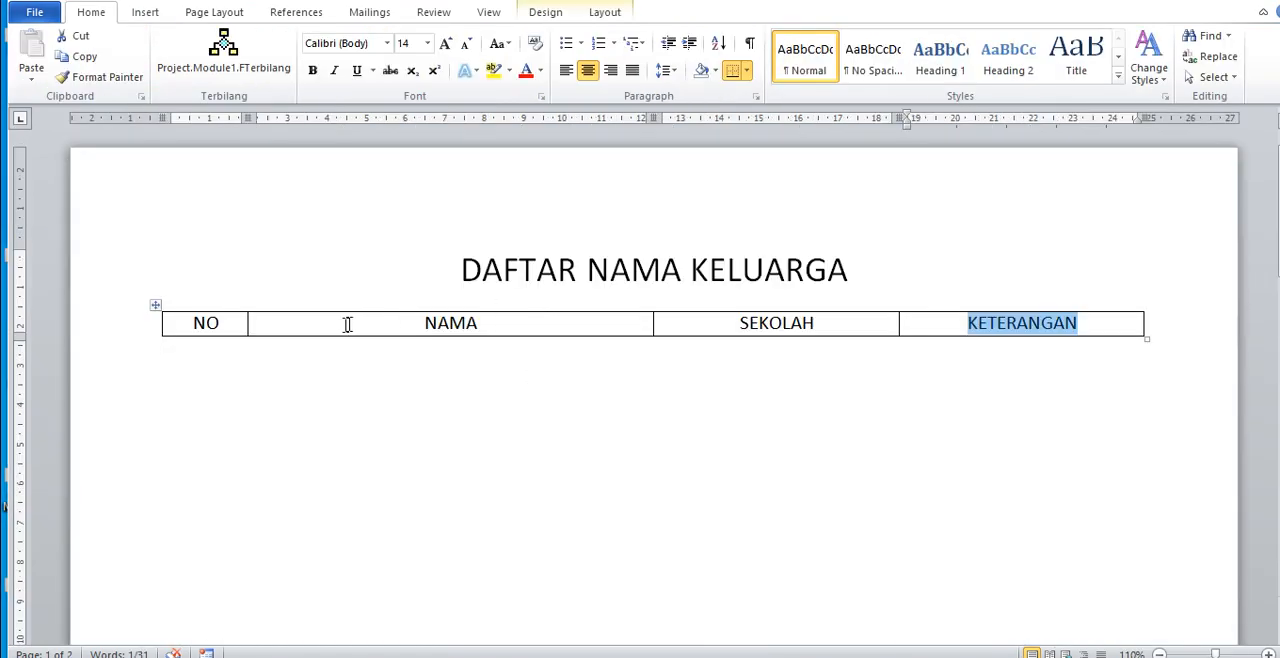
pyautogui.moveTo(210, 323); pyautogui.dragTo(988, 335)
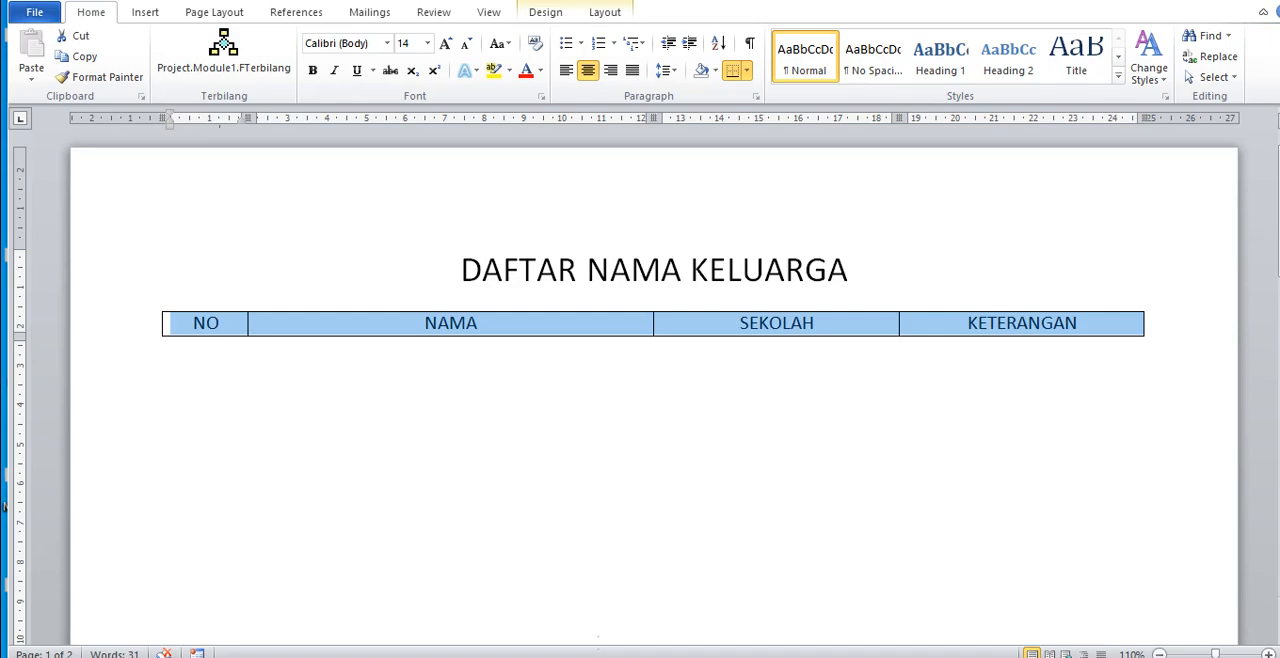
pyautogui.click(675, 598)
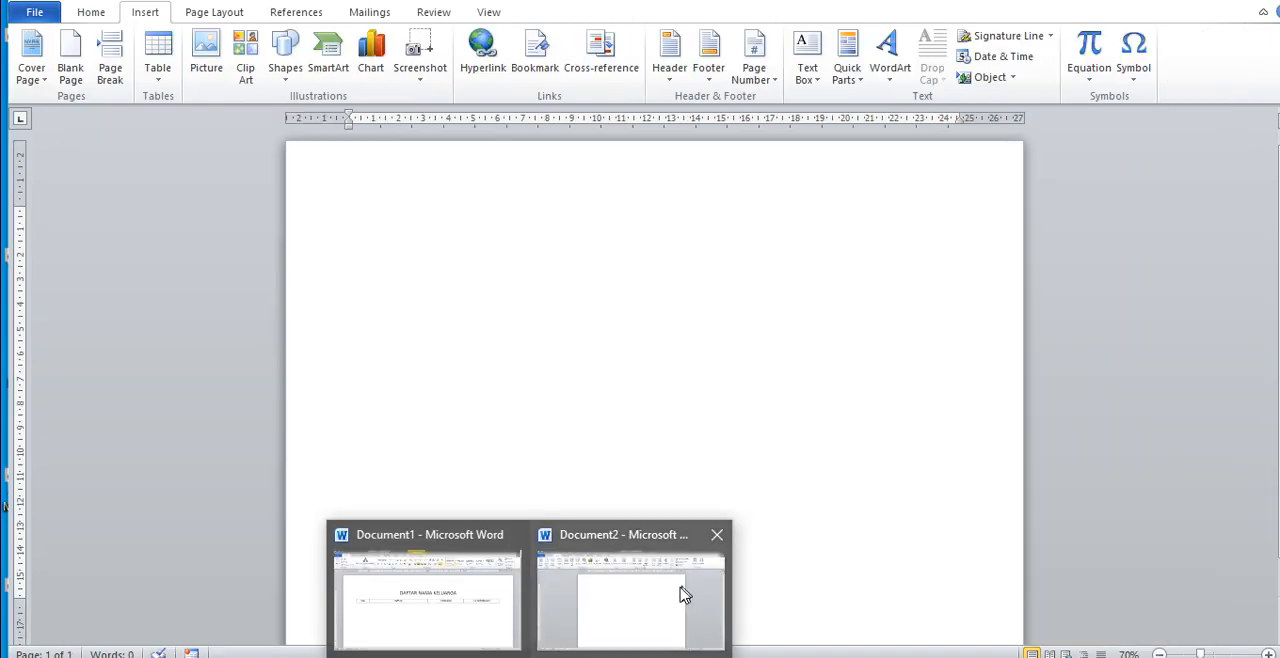
# Step: Insert a table of four columns and one row in the blank document and delete it again
pyautogui.click(158, 90)
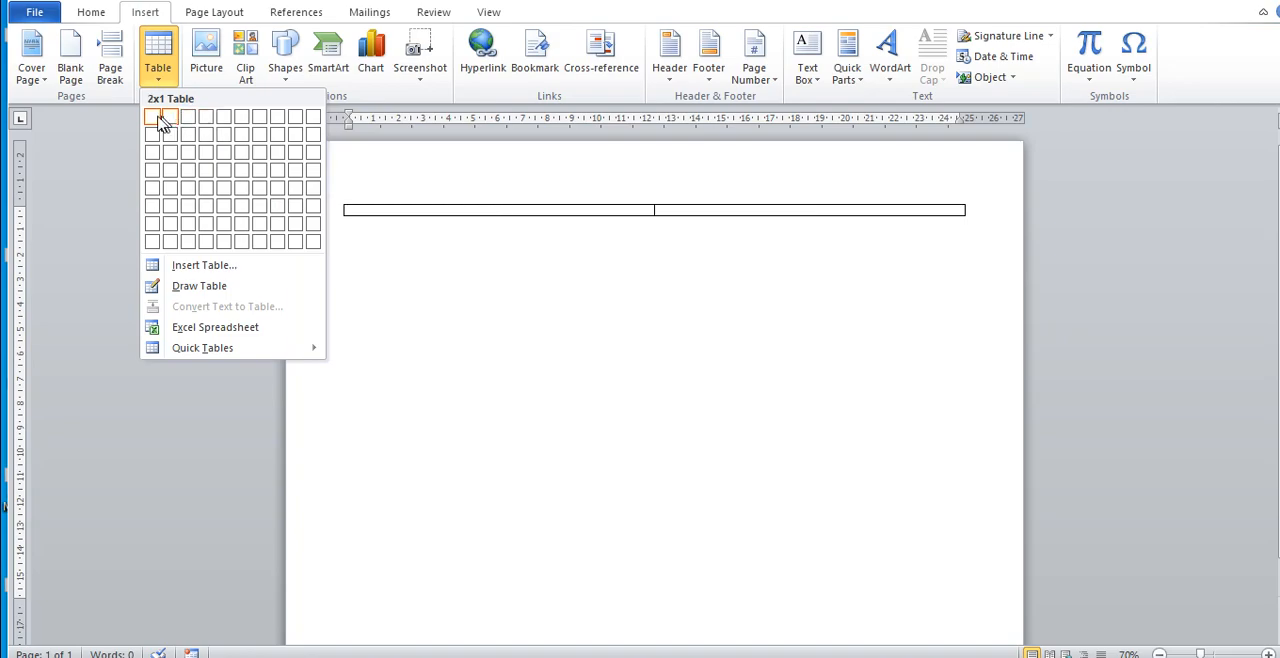
pyautogui.click(207, 126)
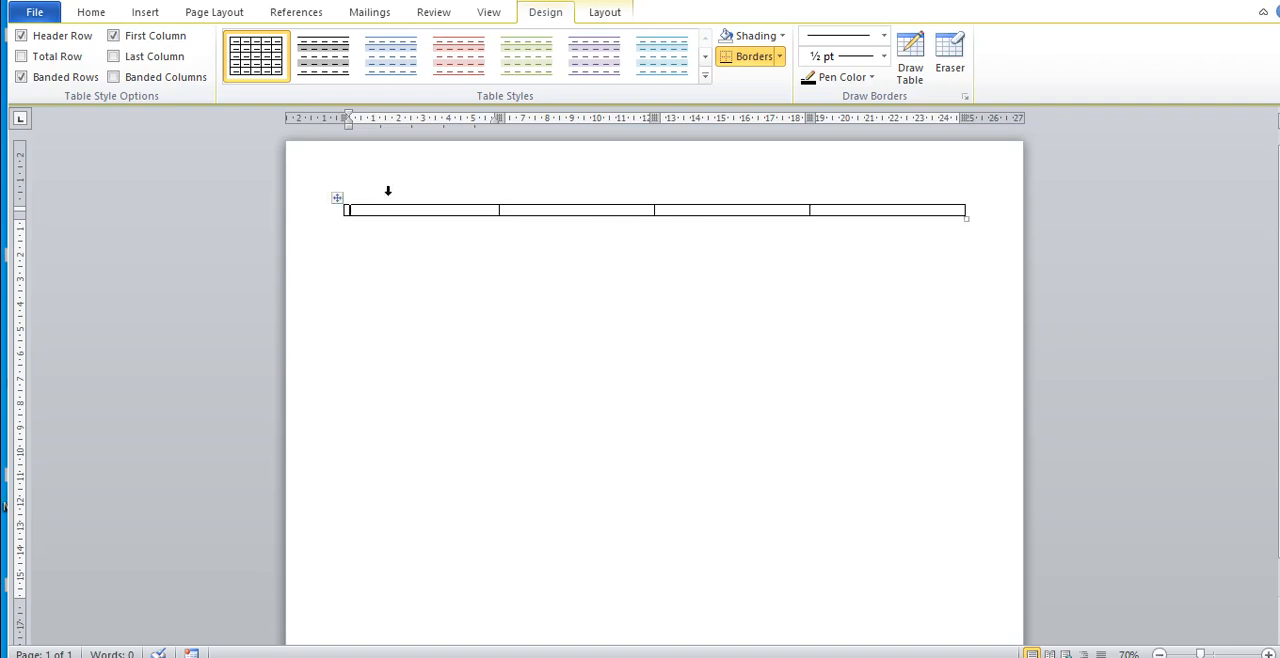
pyautogui.moveTo(388, 207); pyautogui.dragTo(894, 209)
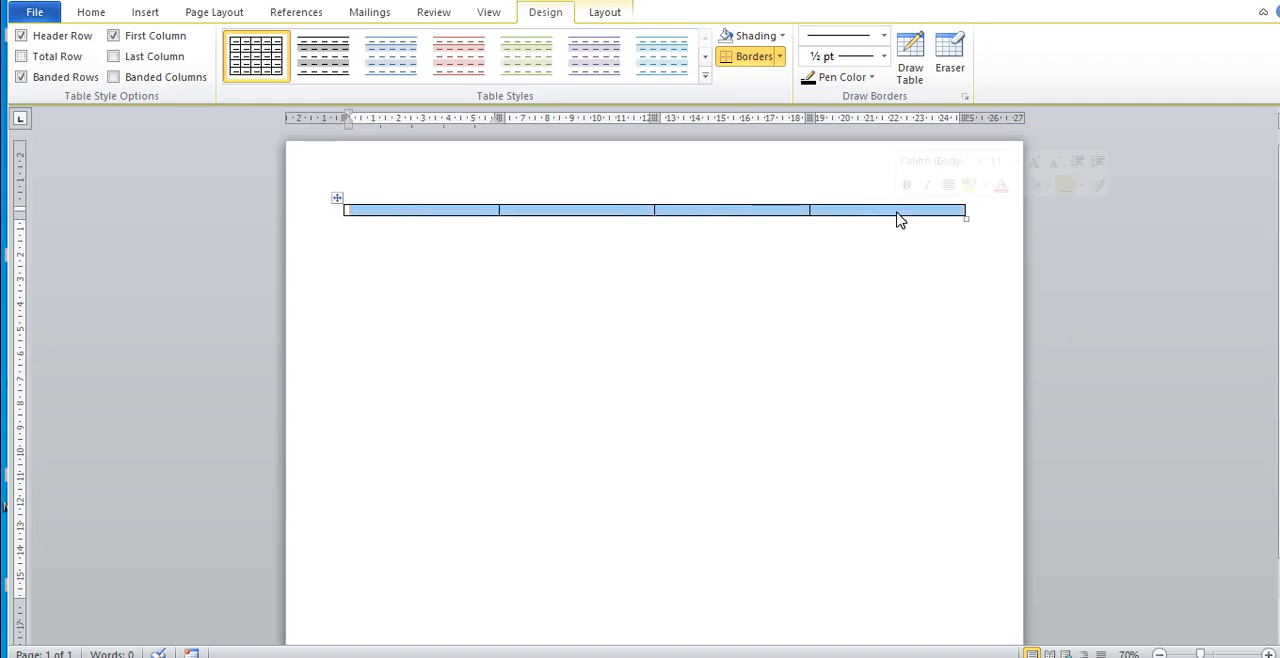
pyautogui.press('BackSpace')
# Step: Examine the title DAFTAR NAMA KELUARGA above the sample document's table and return to the blank document
pyautogui.moveTo(483, 651)
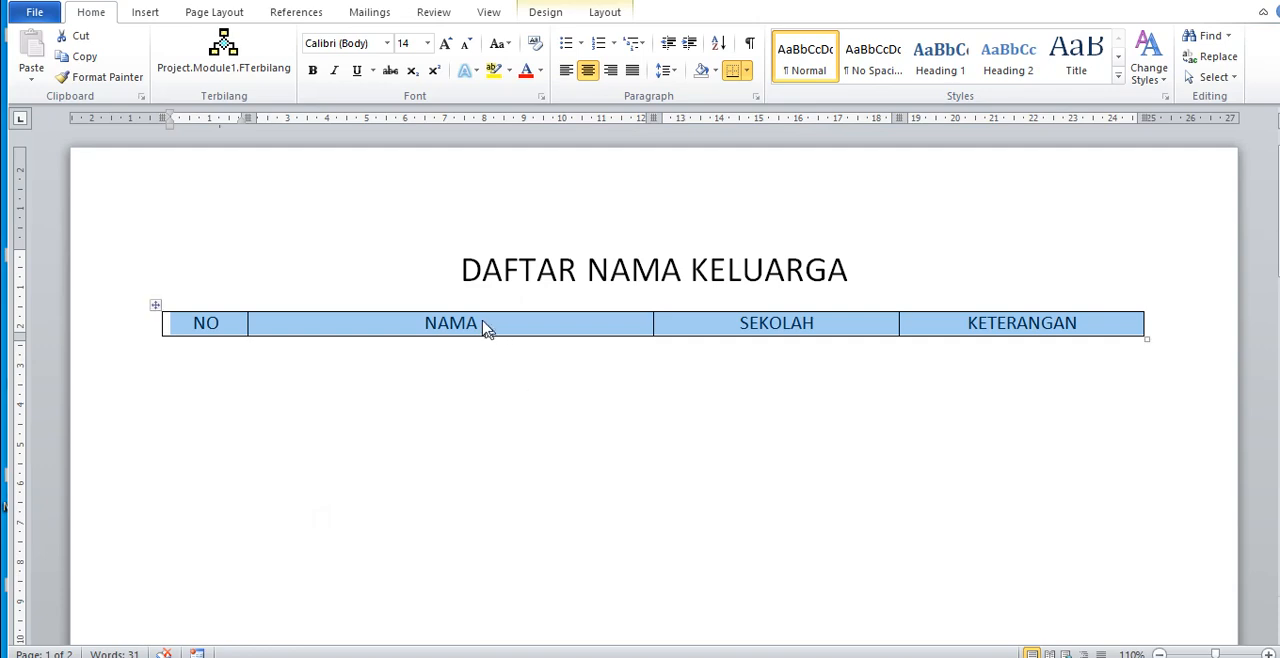
pyautogui.click(466, 275)
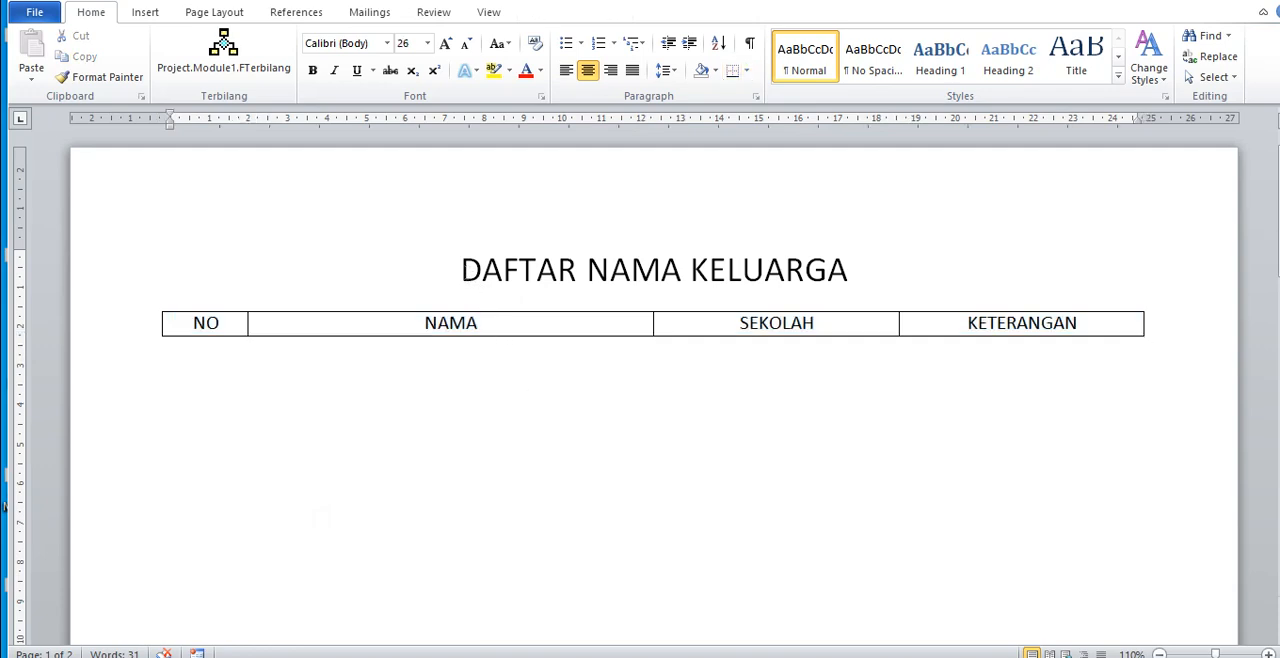
pyautogui.moveTo(465, 271); pyautogui.dragTo(795, 265)
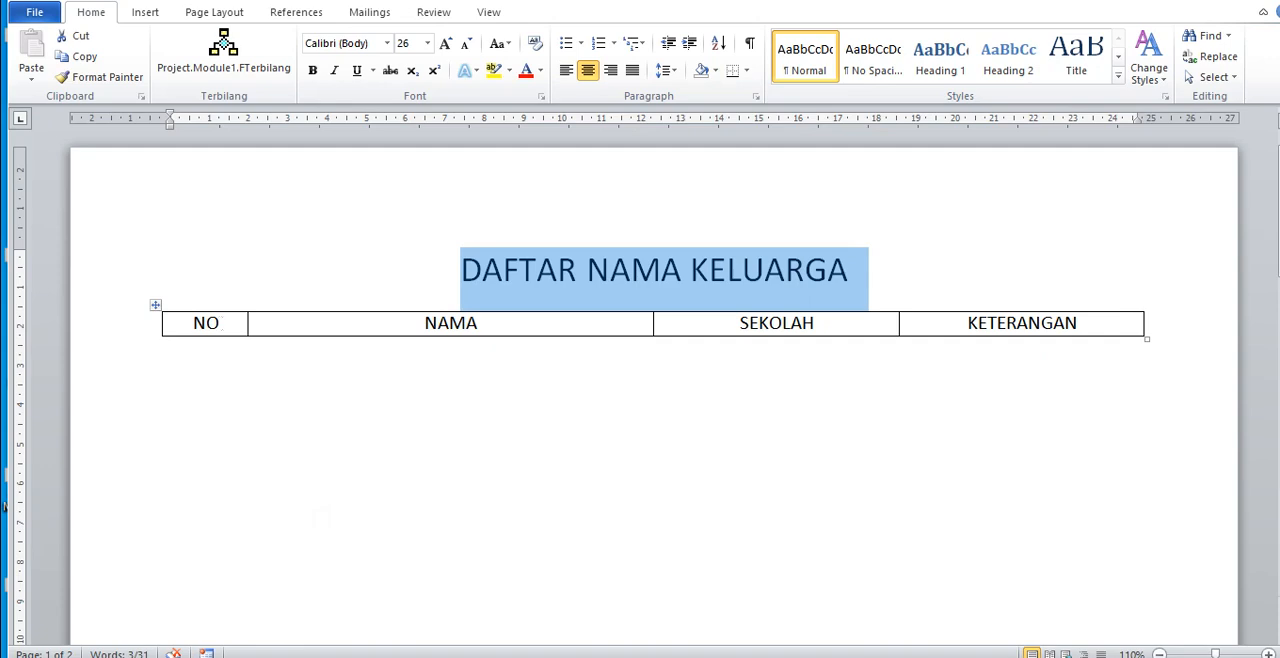
pyautogui.click(483, 270)
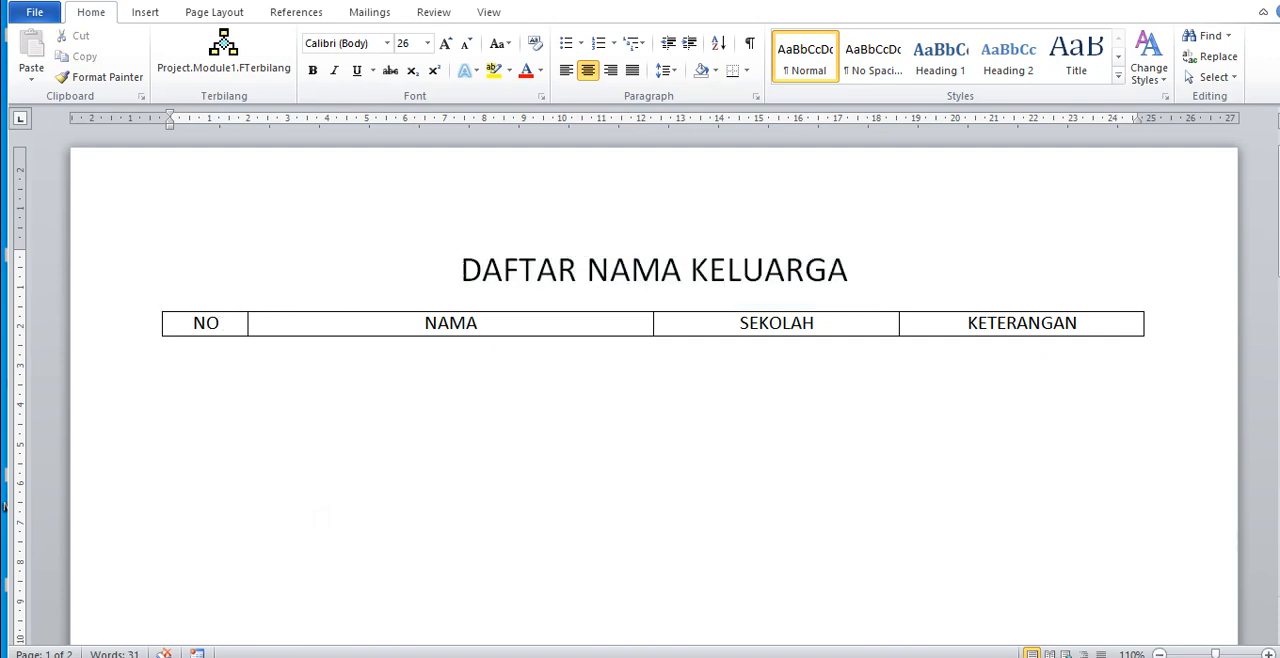
pyautogui.moveTo(462, 270); pyautogui.dragTo(804, 266)
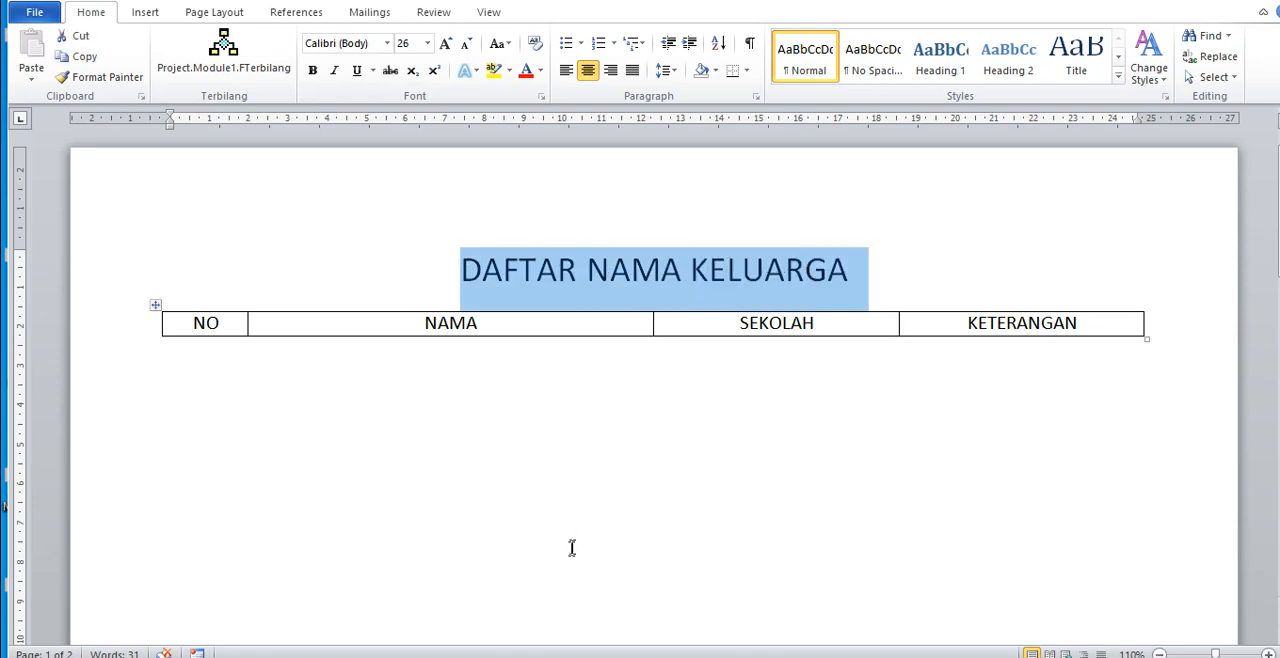
pyautogui.moveTo(530, 650)
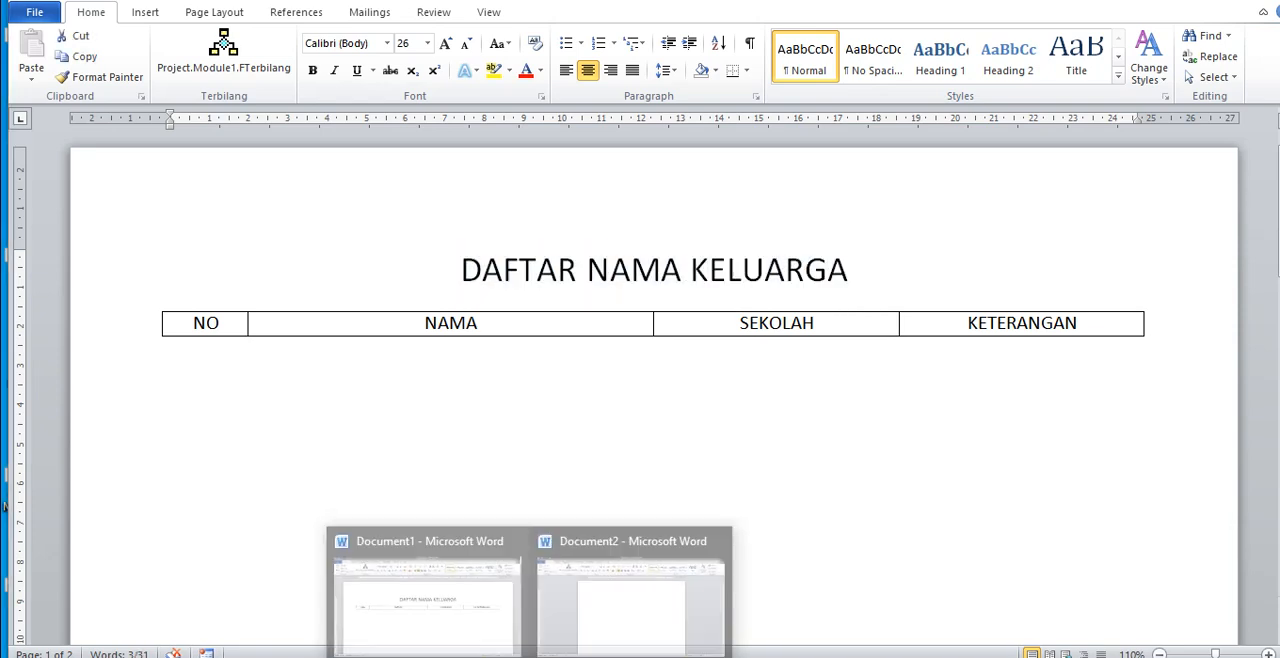
pyautogui.click(679, 579)
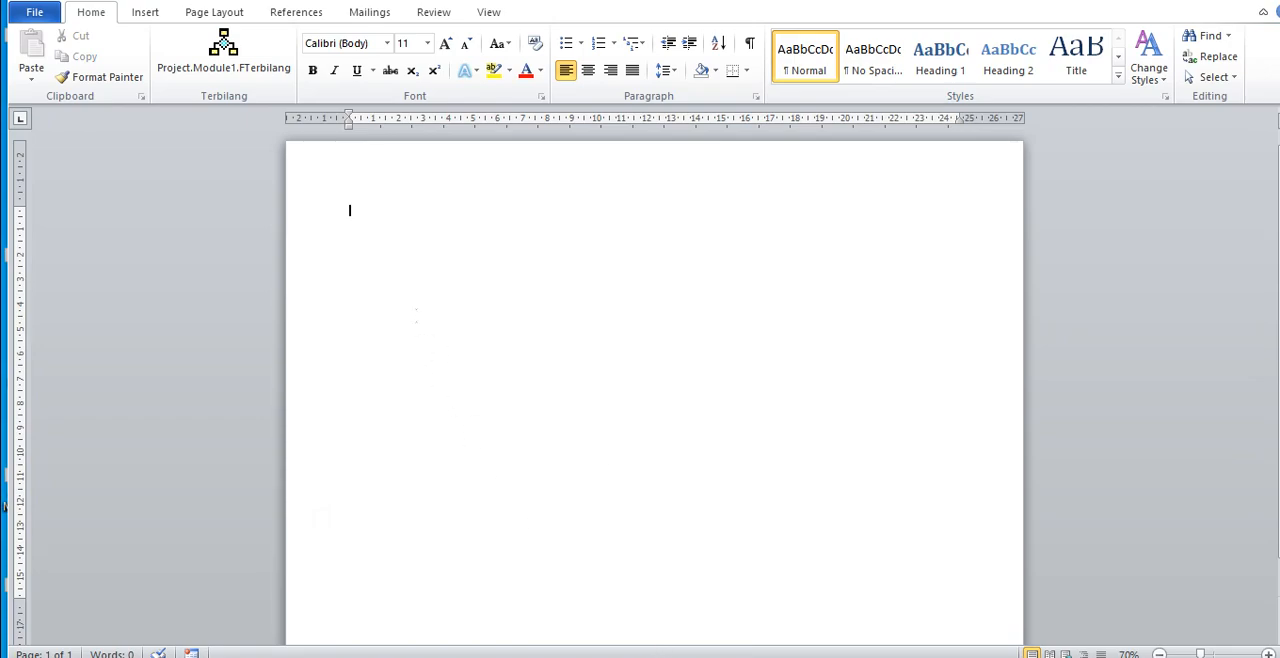
# Step: Open the On-Screen Keyboard and turn on capital letters
pyautogui.press('super+plus')
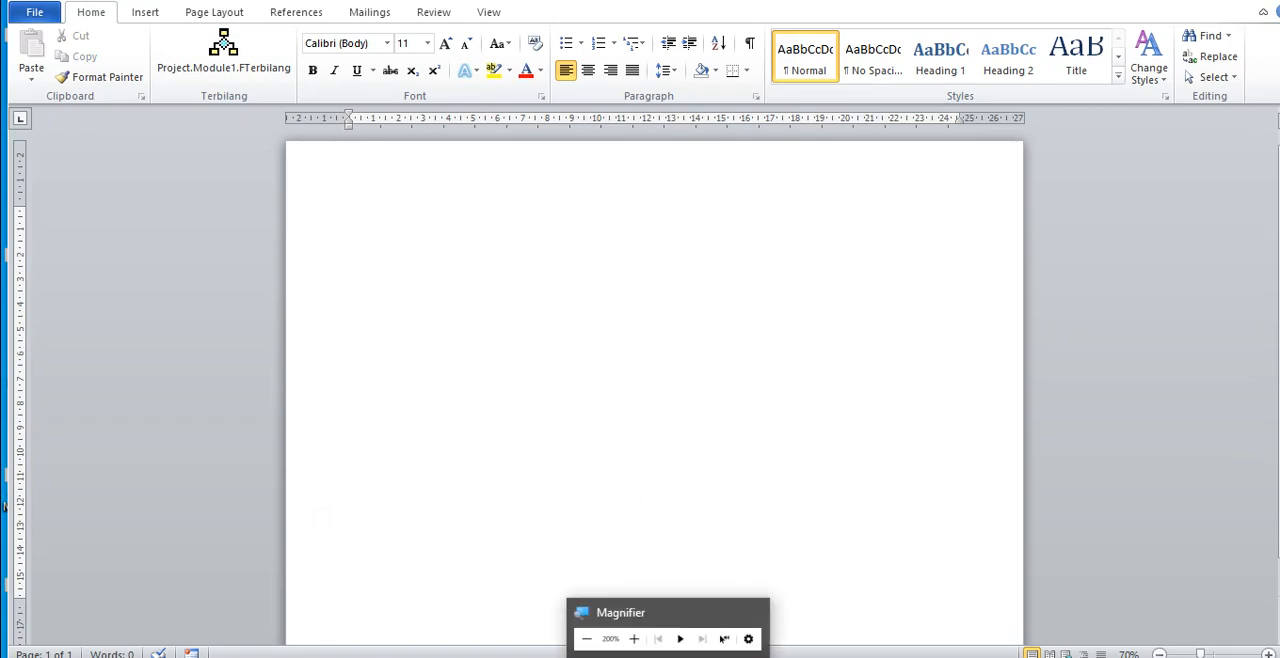
pyautogui.press('ctrl+super+o')
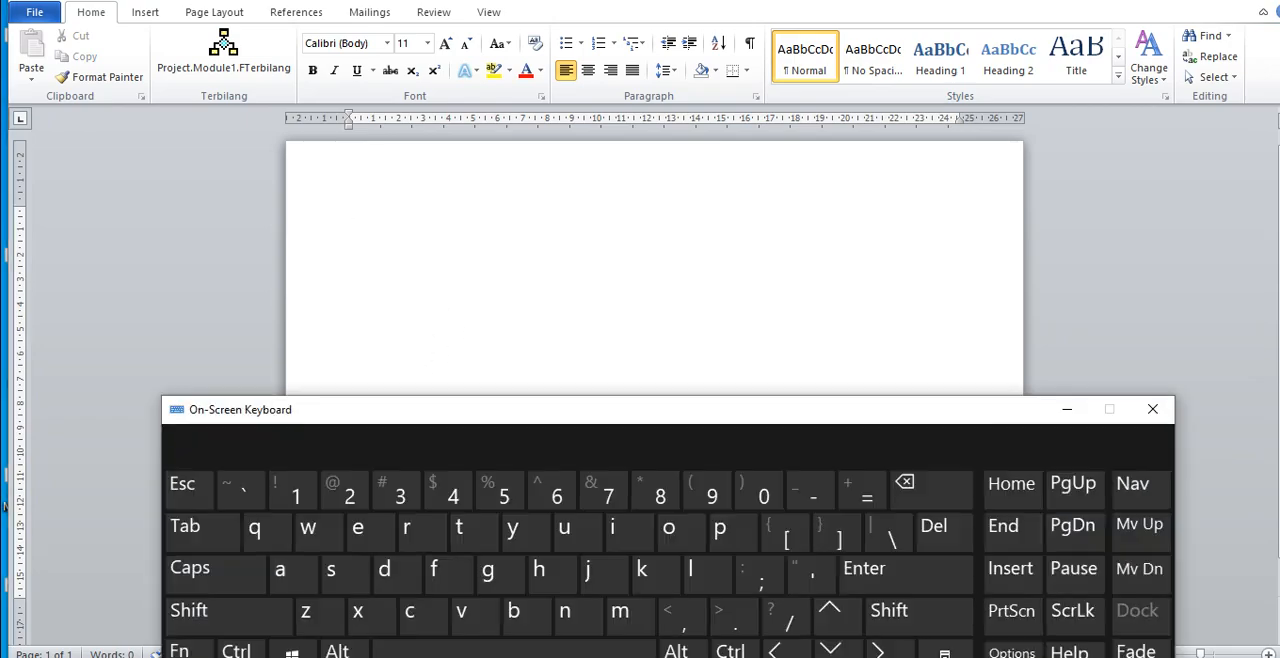
pyautogui.click(226, 582)
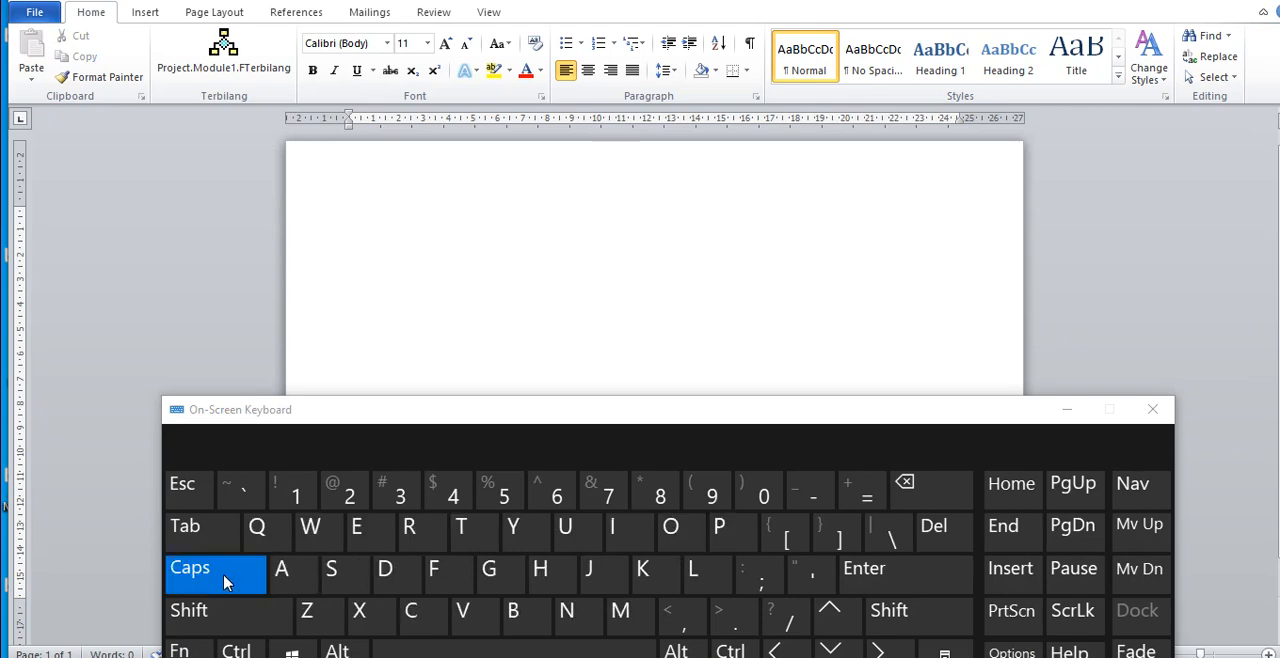
# Step: Enter the title DAFTAR NAMA KELUARGA on the first line of the blank document
pyautogui.click(393, 217)
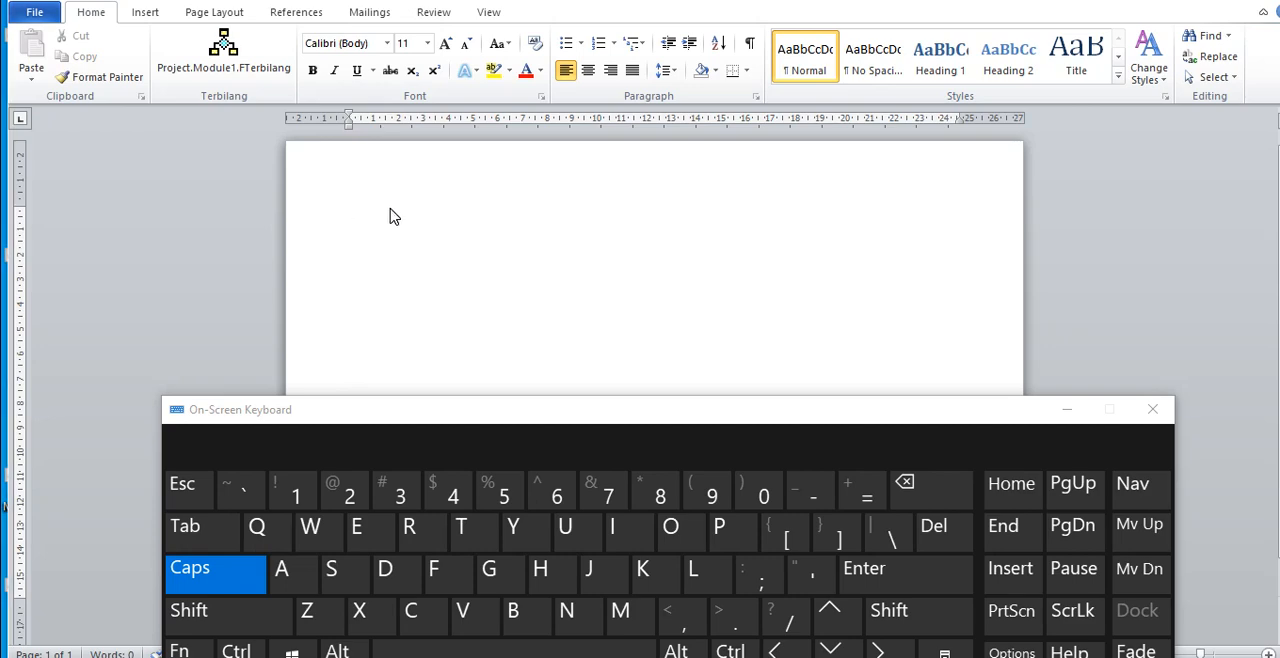
pyautogui.write('DAFTAR')
pyautogui.write('NAMA KELUARGA')
# Step: Center the title DAFTAR NAMA KELUARGA and set its font size to 26
pyautogui.click(587, 72)
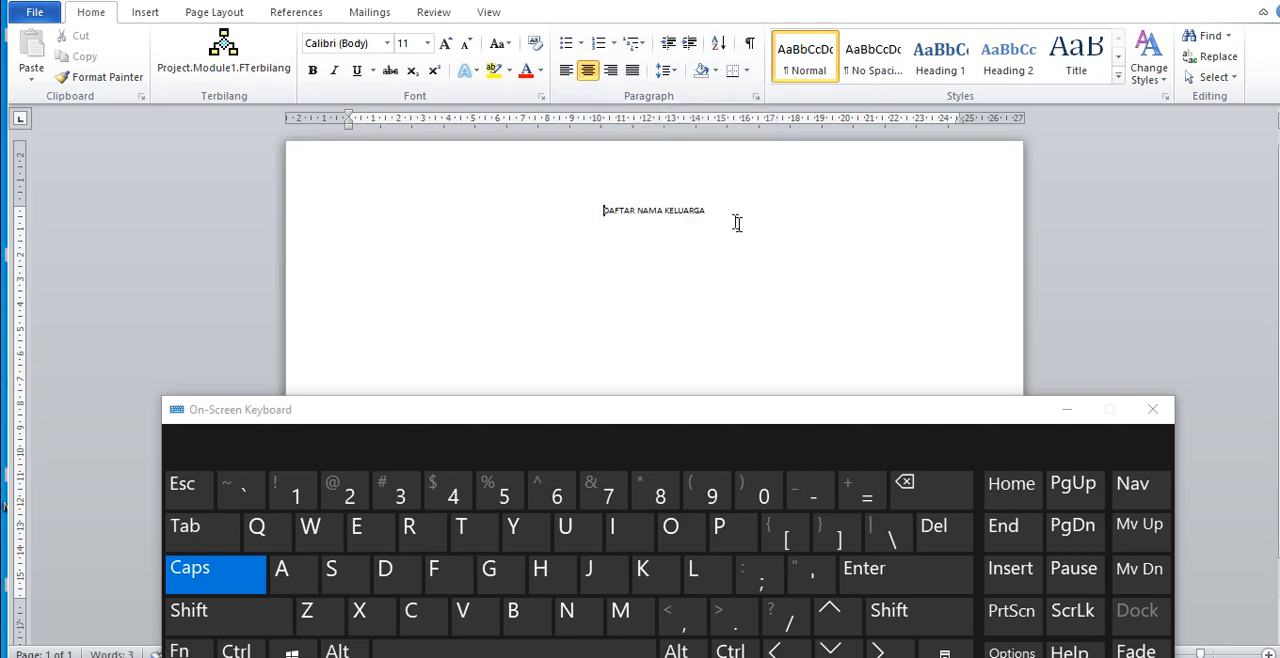
pyautogui.moveTo(705, 211); pyautogui.dragTo(606, 211)
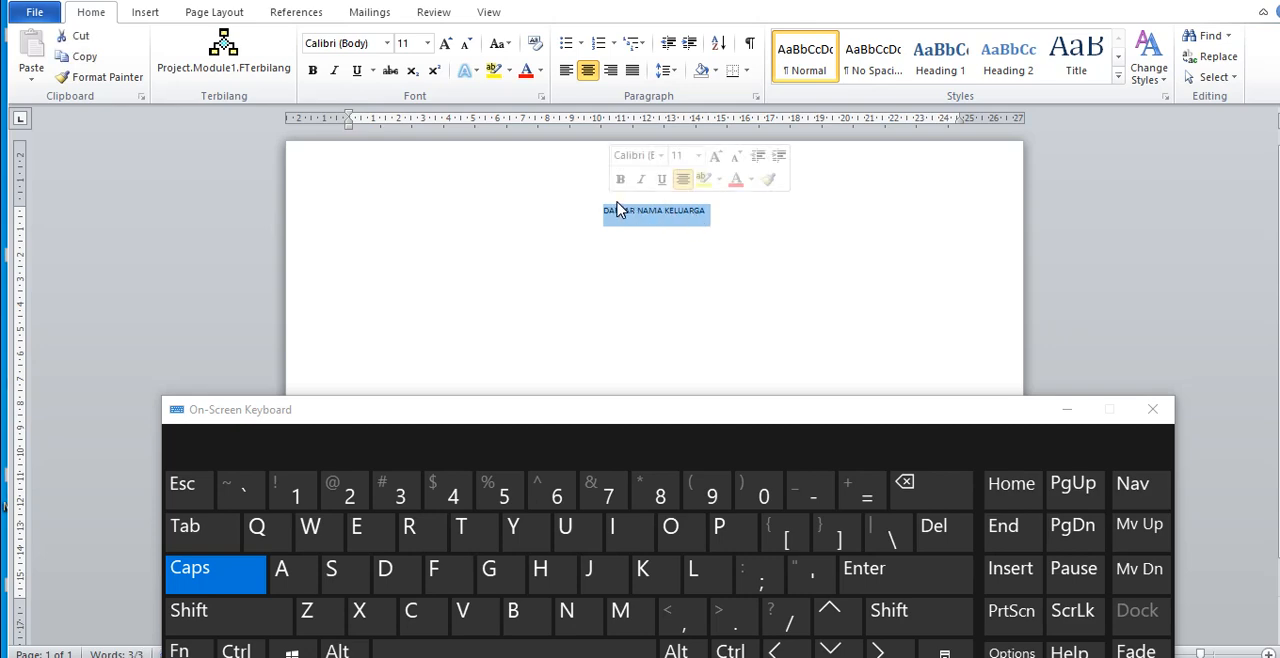
pyautogui.click(428, 45)
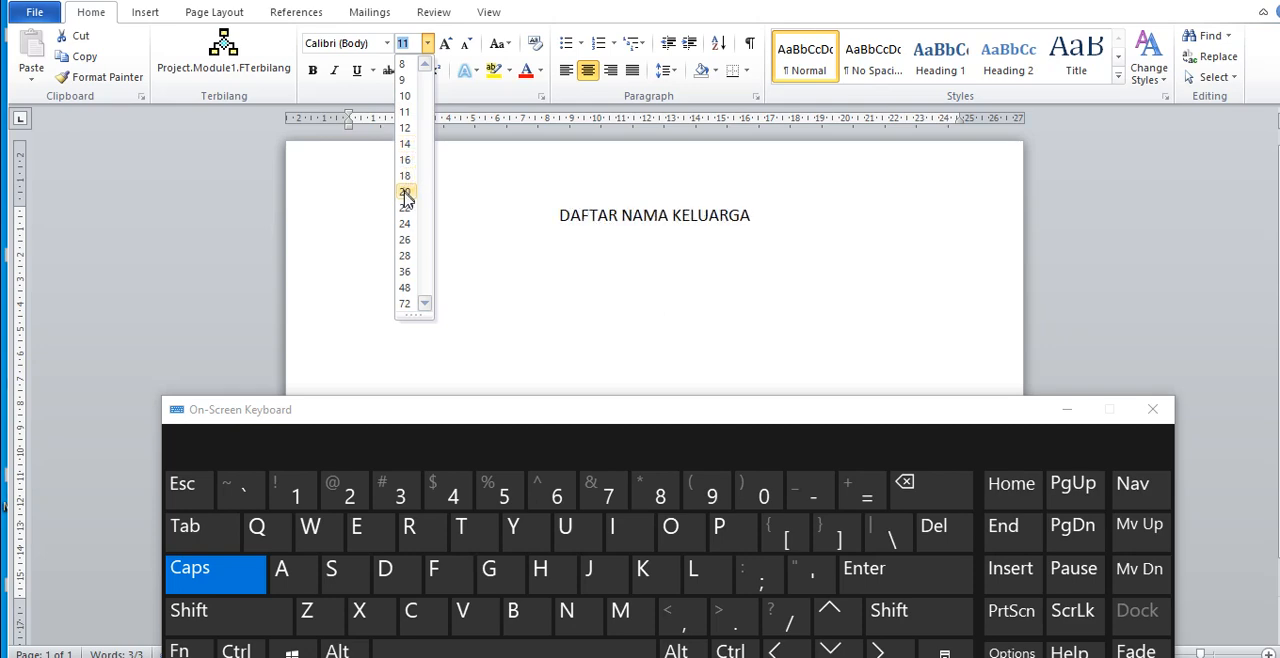
pyautogui.click(405, 241)
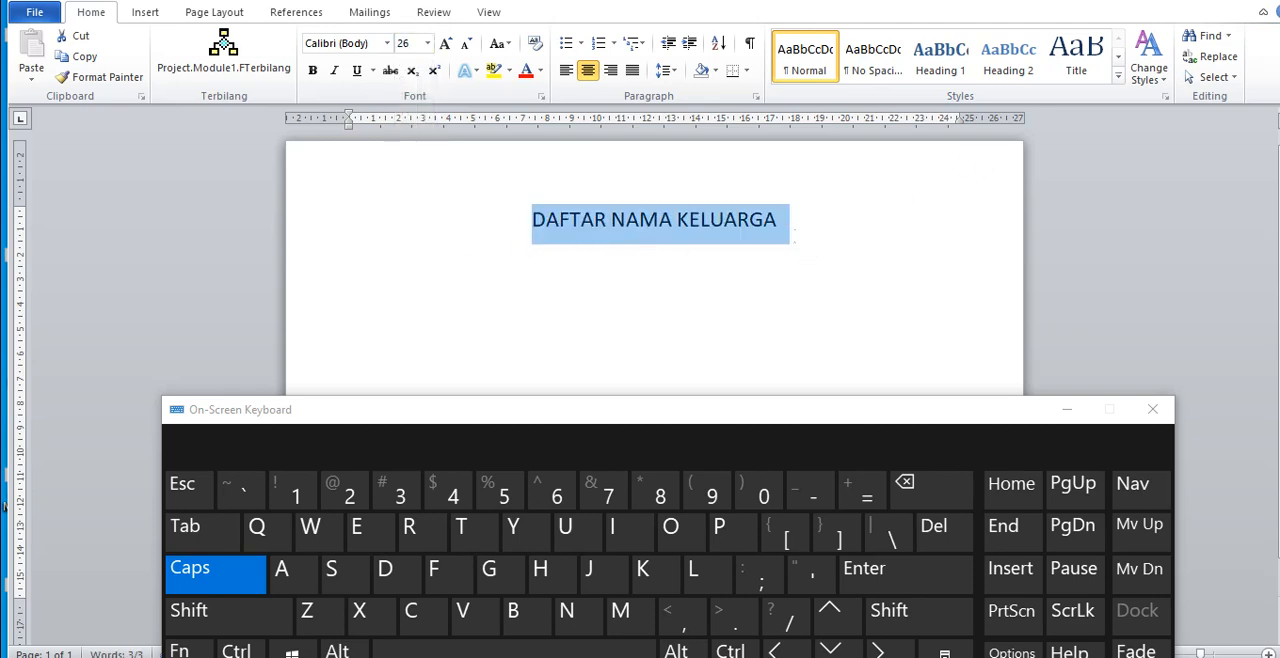
pyautogui.click(788, 230)
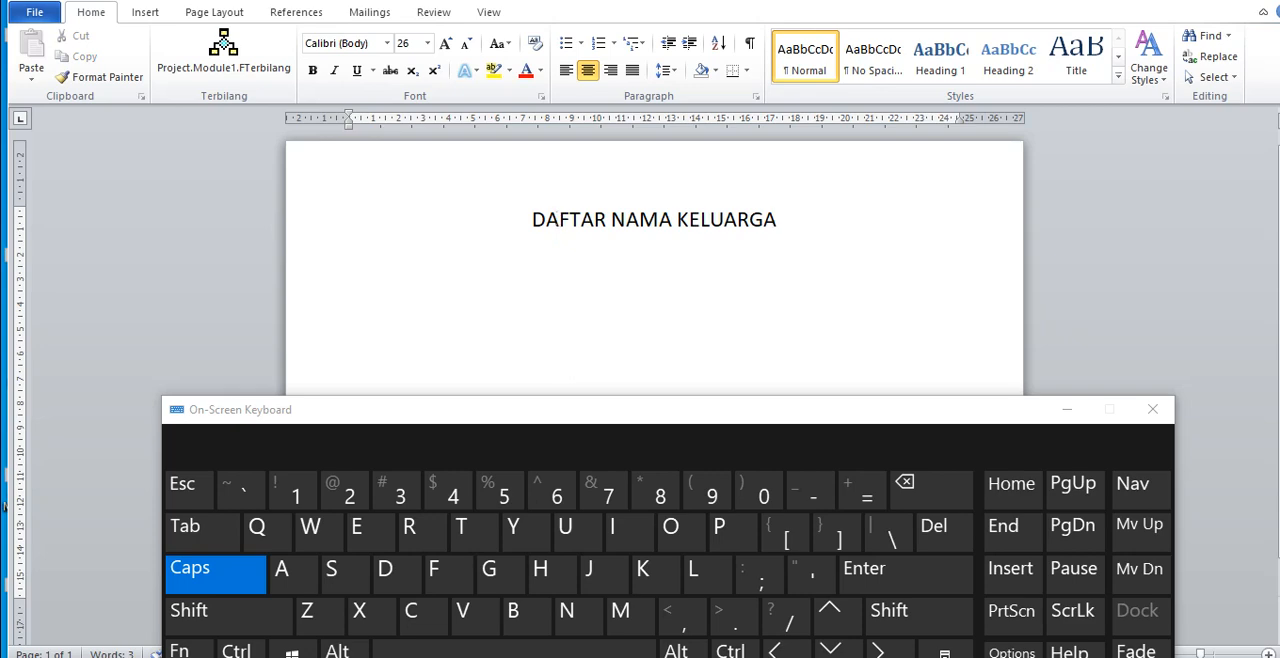
# Step: Turn off capital letters and minimize the On-Screen Keyboard
pyautogui.moveTo(534, 220); pyautogui.dragTo(795, 230)
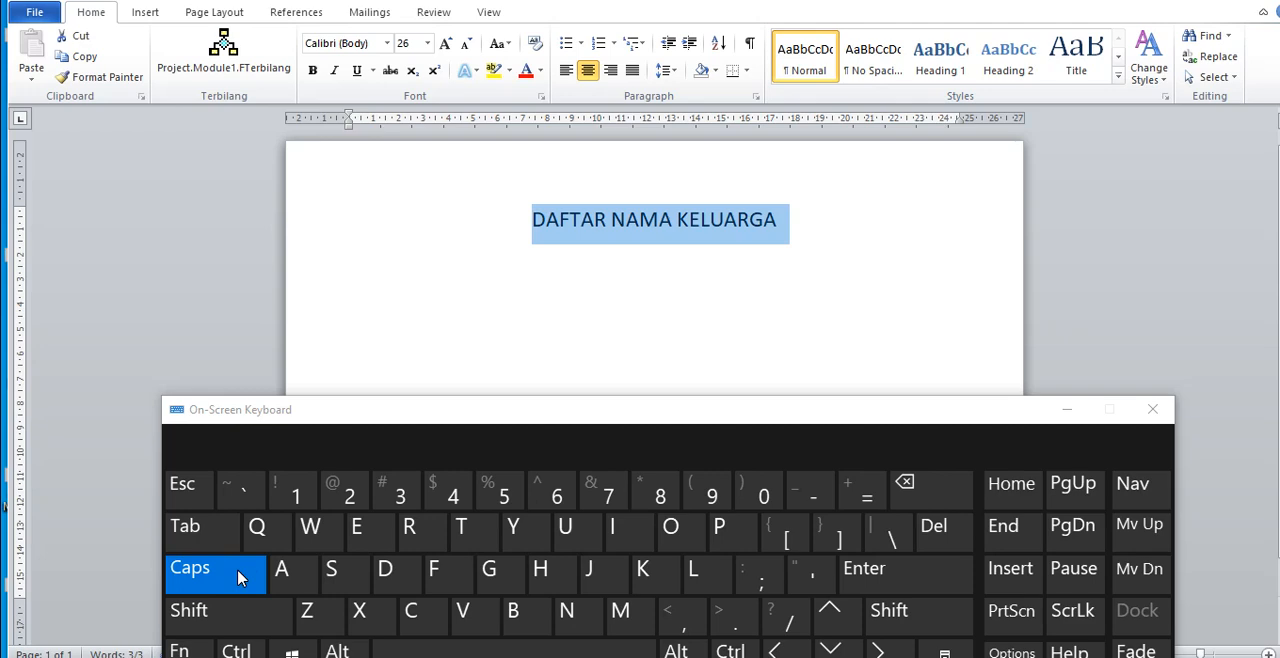
pyautogui.click(240, 578)
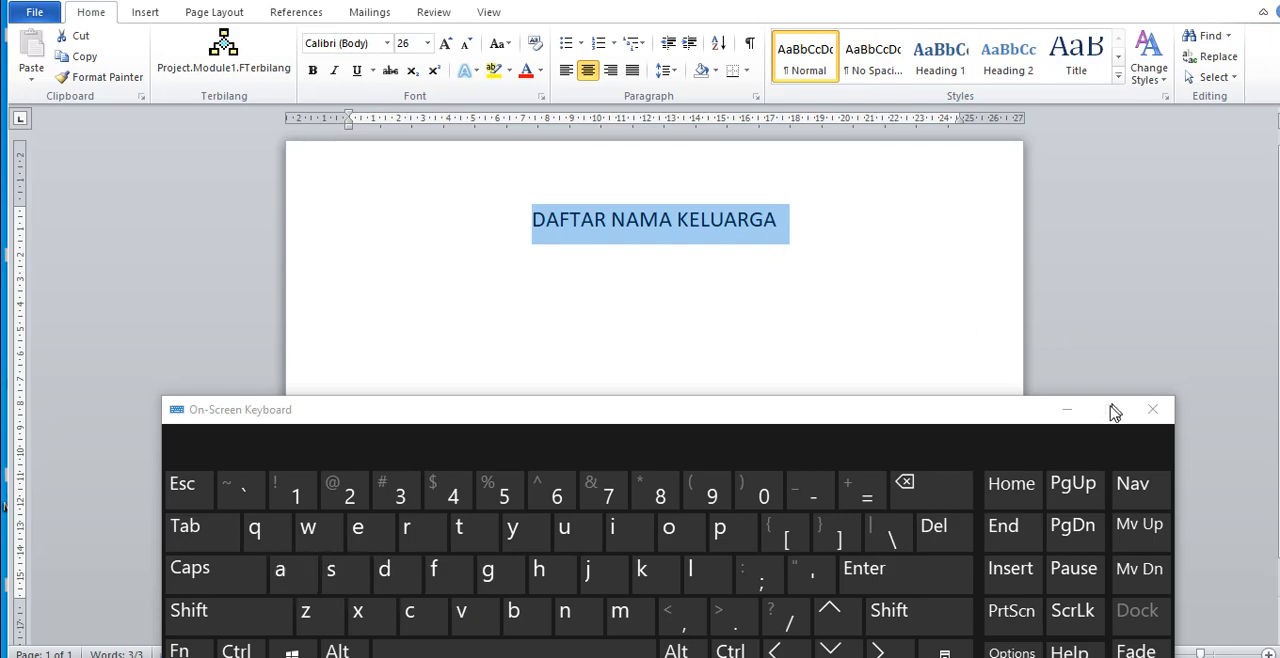
pyautogui.click(1066, 410)
pyautogui.click(658, 312)
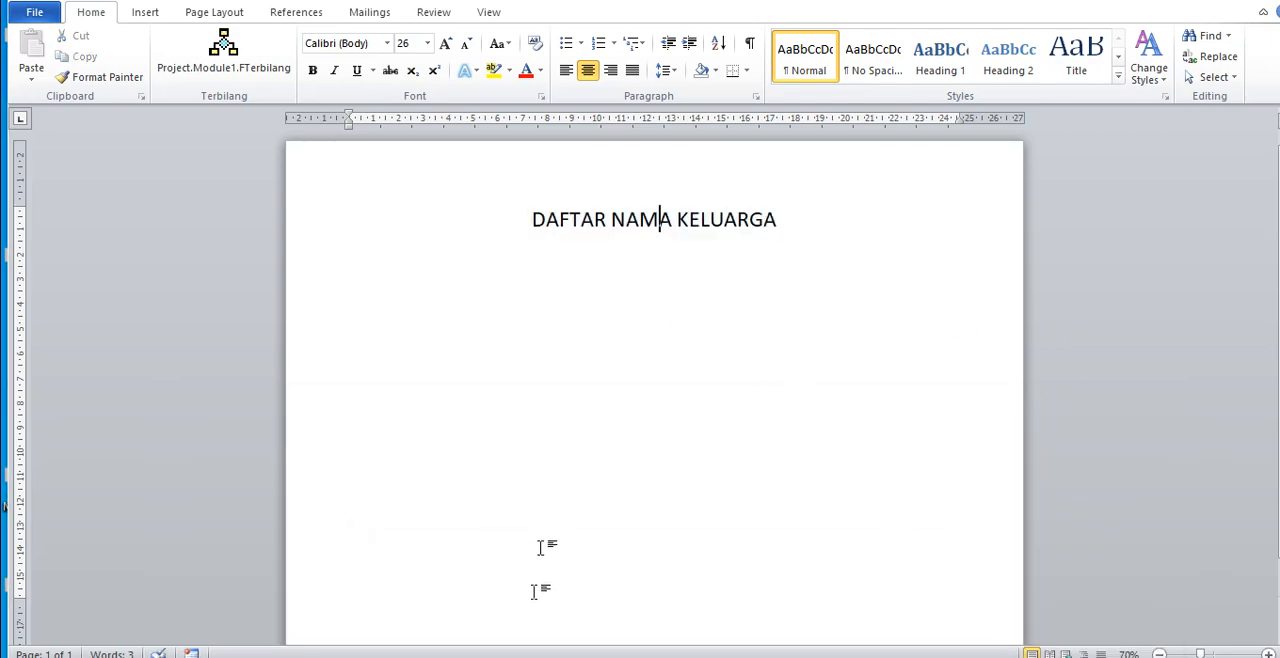
# Step: Check the table heading NO below the sample's title, and return to the new document with the cursor at the end of its title
pyautogui.click(452, 650)
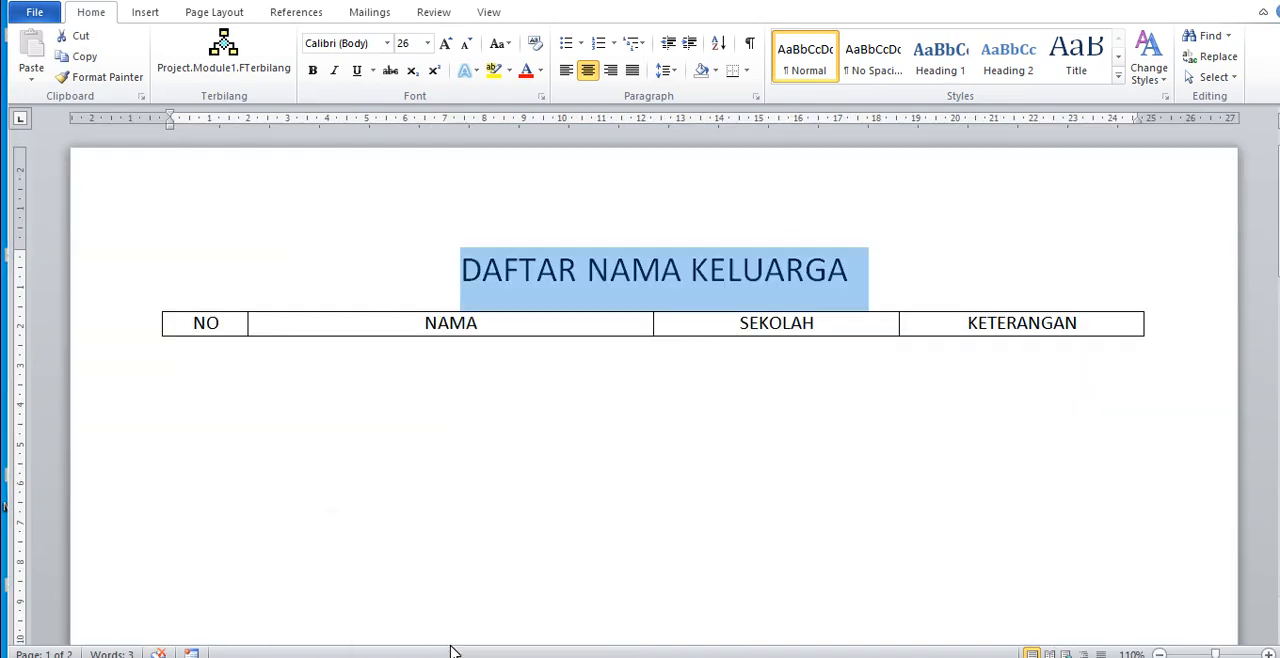
pyautogui.moveTo(192, 323); pyautogui.dragTo(208, 324)
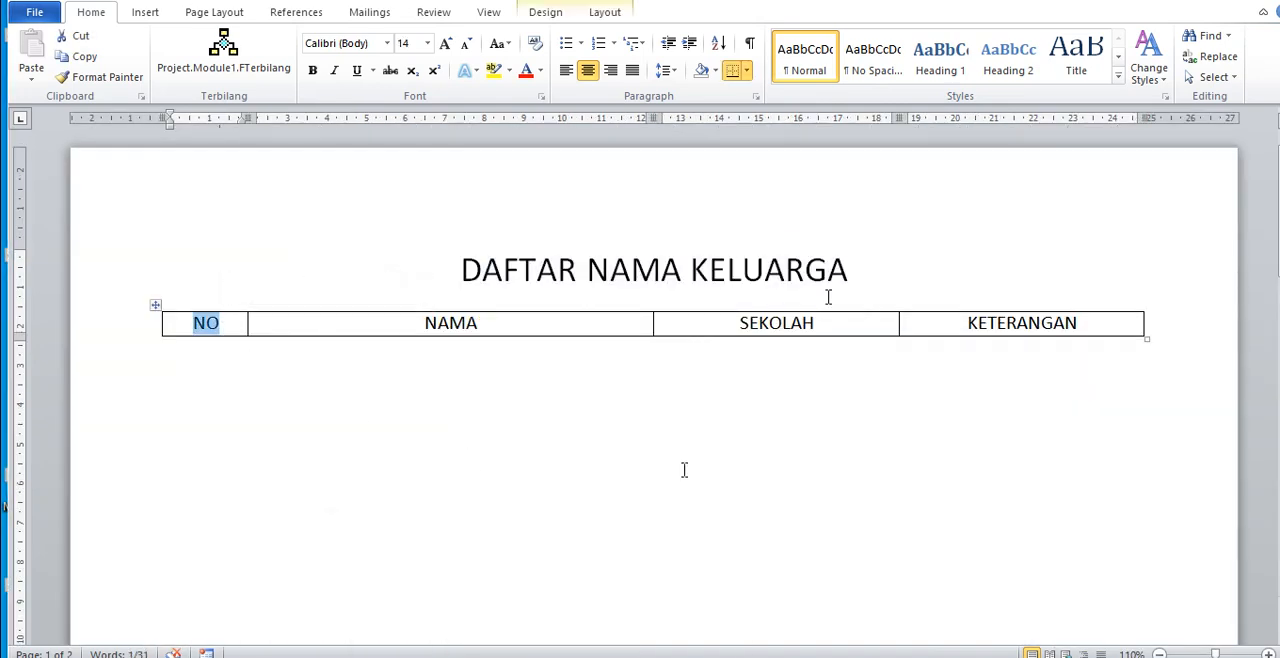
pyautogui.click(529, 656)
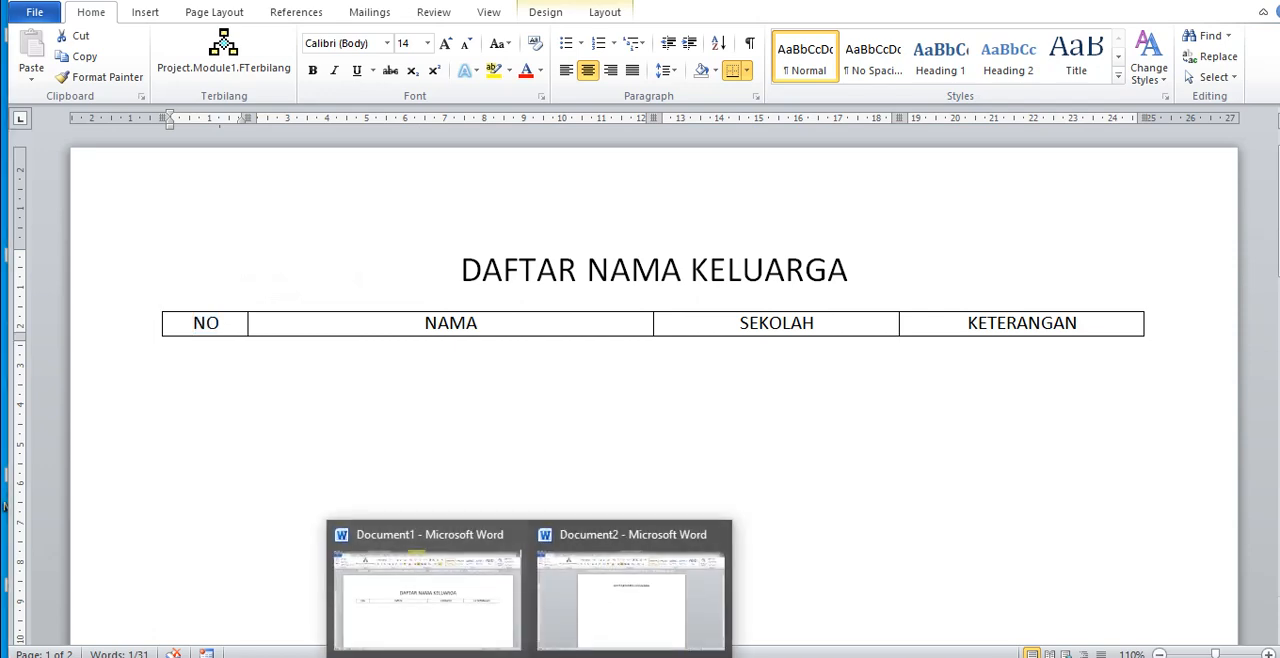
pyautogui.moveTo(590, 650)
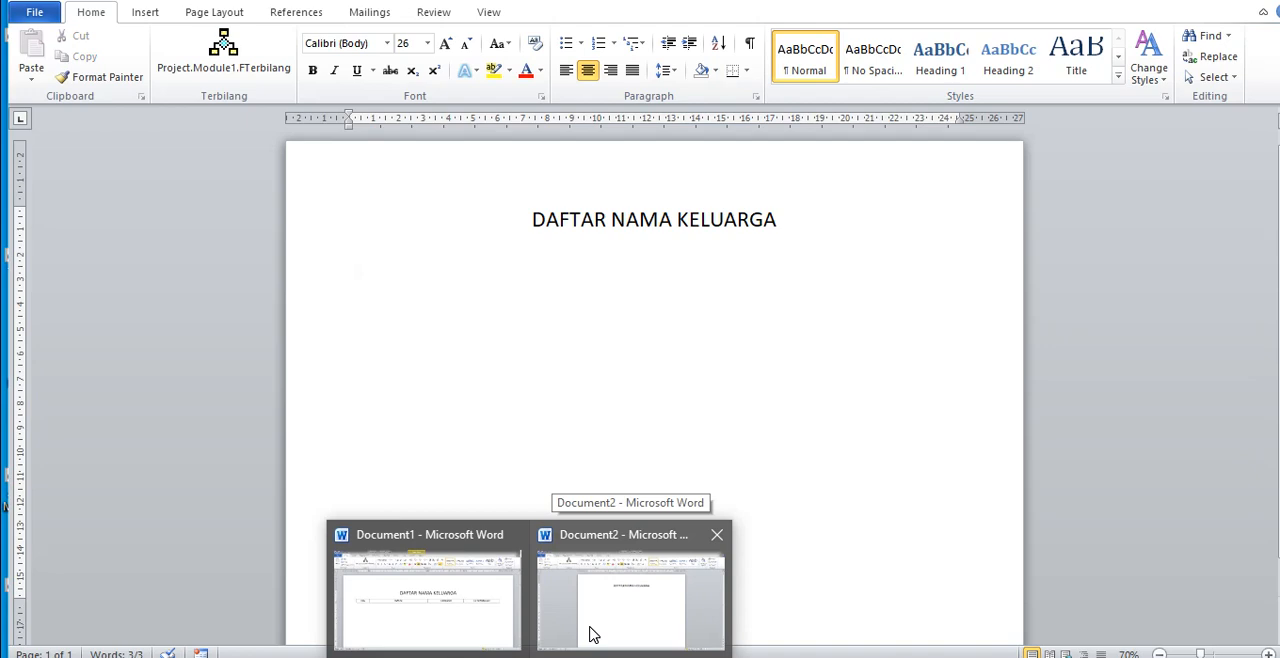
pyautogui.click(592, 634)
pyautogui.click(779, 222)
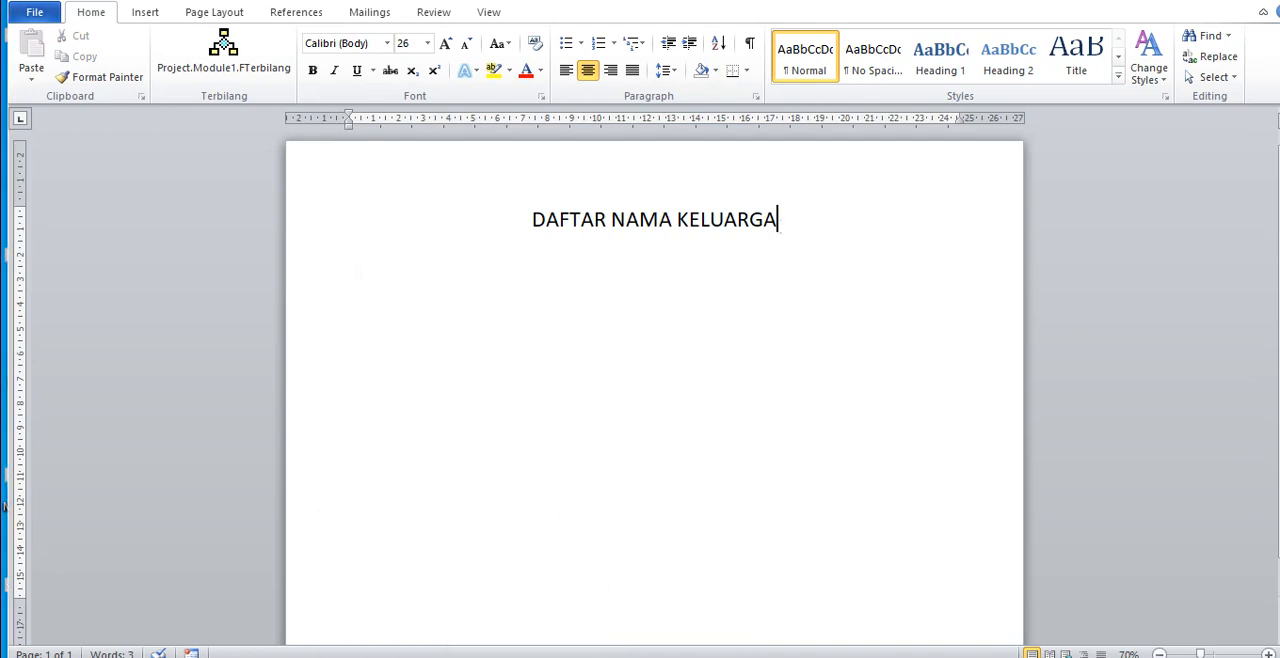
# Step: Insert a table with four columns and one row on a new line below the title DAFTAR NAMA KELUARGA
pyautogui.press('Return')
pyautogui.click(145, 14)
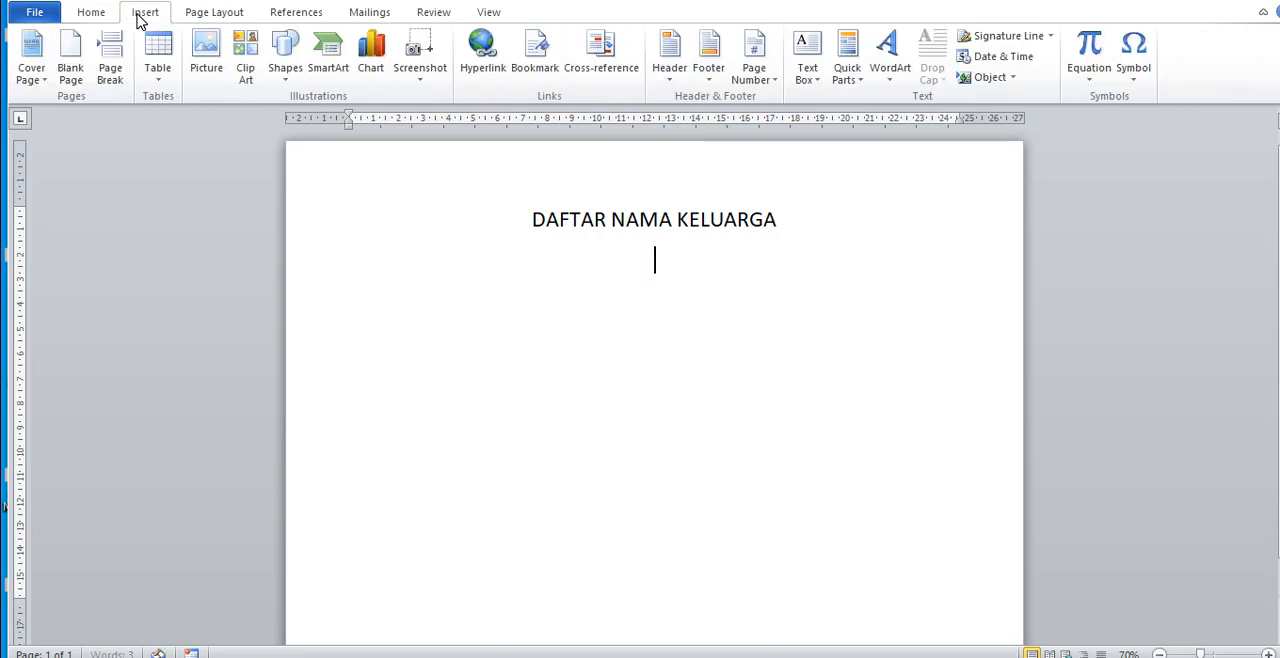
pyautogui.click(168, 76)
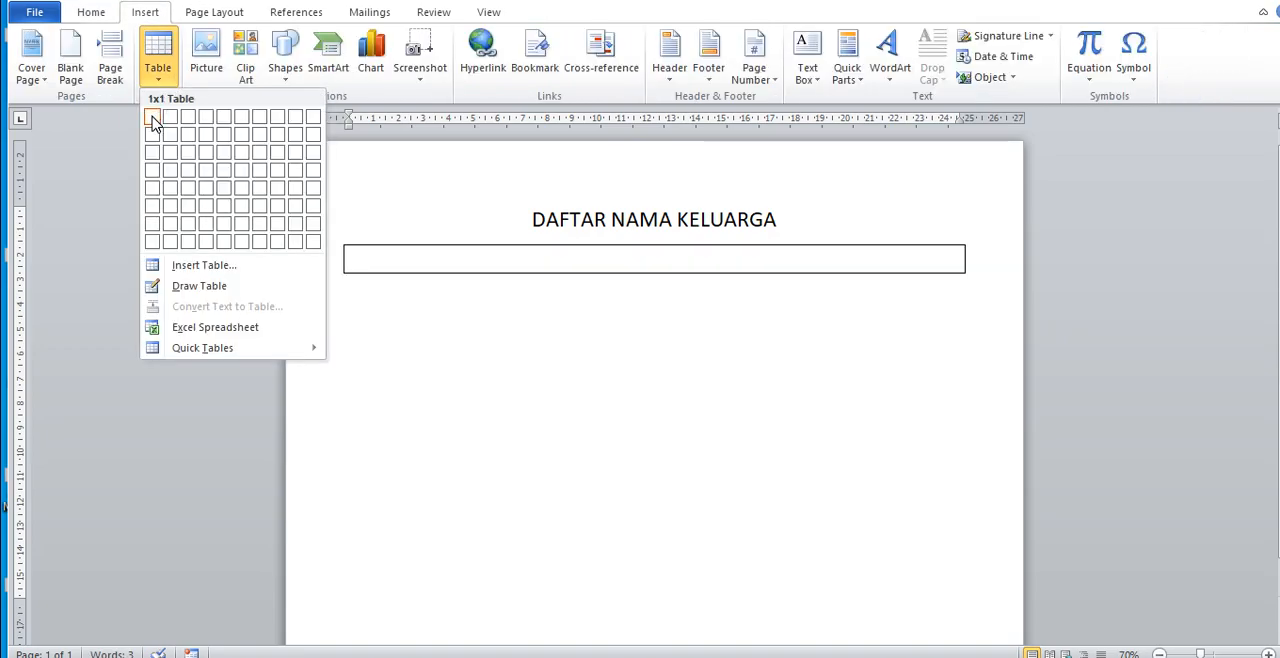
pyautogui.click(206, 117)
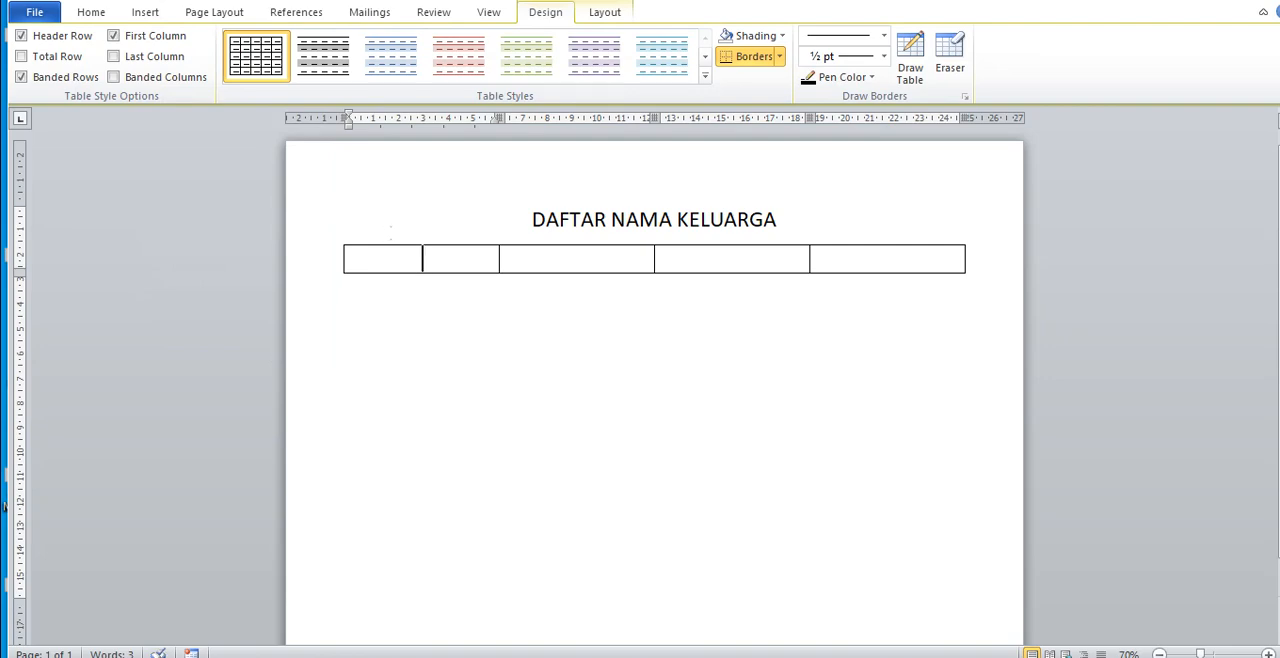
# Step: Enter the column headings NO, NAMA, SEKOLAH and KETERANGAN in the table's first row
pyautogui.write('NO')
pyautogui.press('Tab')
pyautogui.write('NAMA')
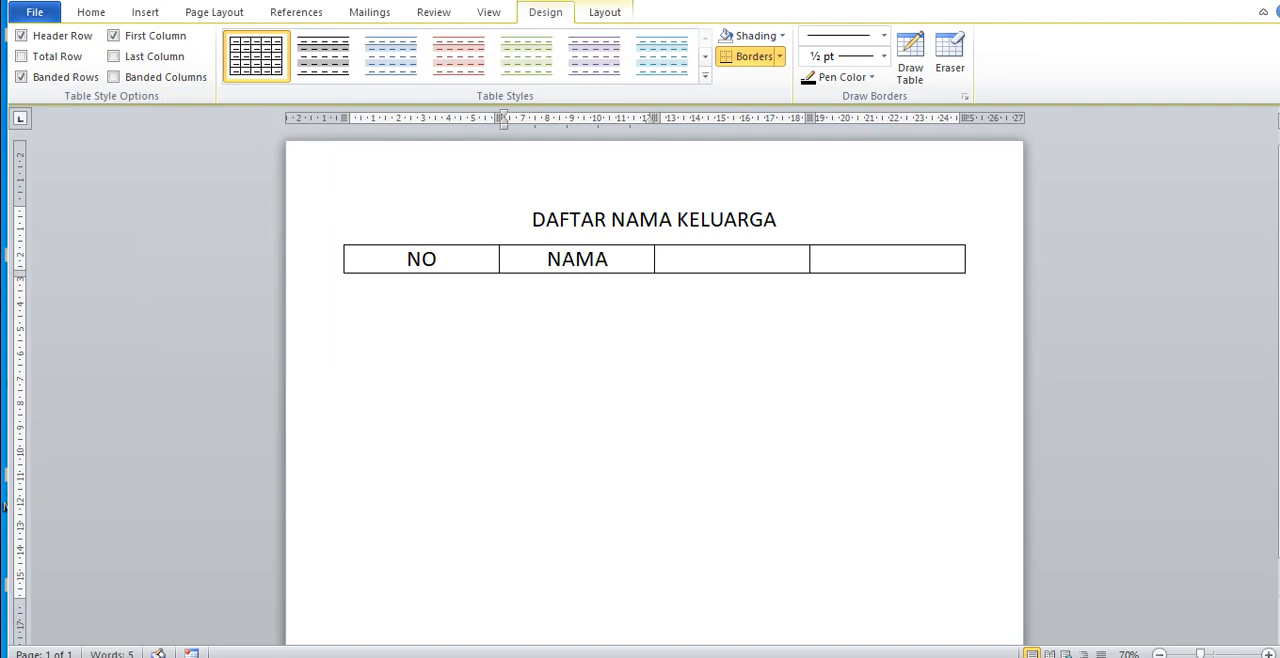
pyautogui.press('Tab')
pyautogui.write('SEKOL')
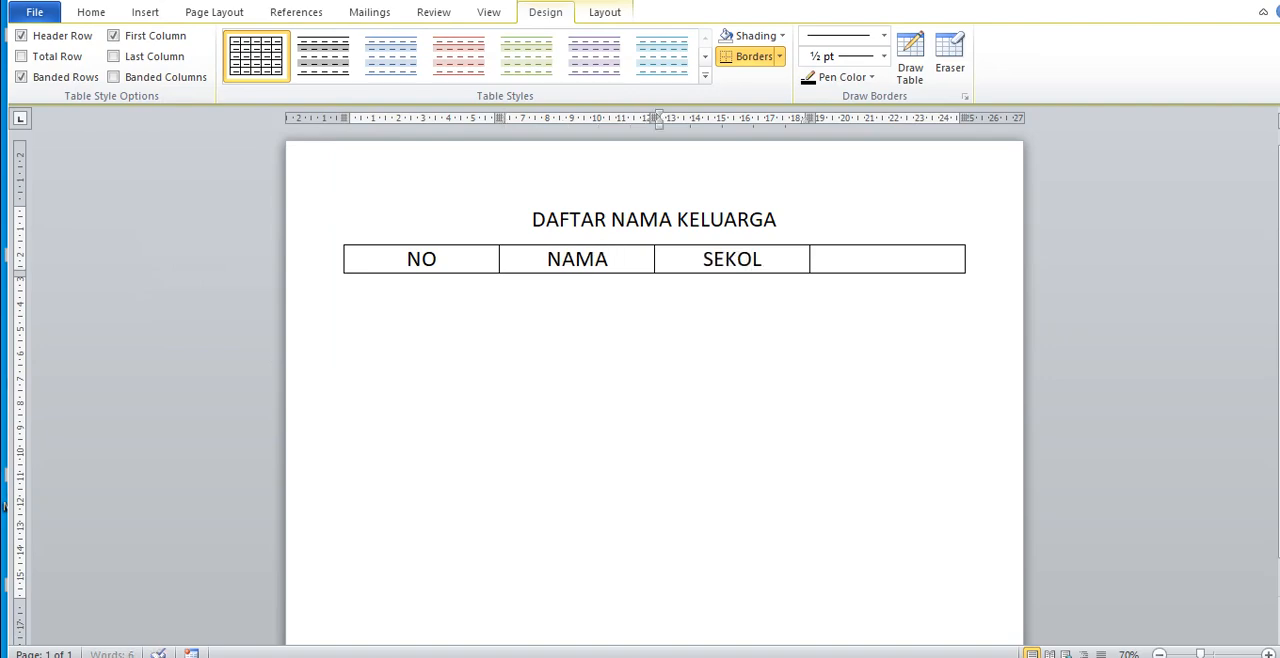
pyautogui.write('AH')
pyautogui.press('Tab')
pyautogui.write('KETE')
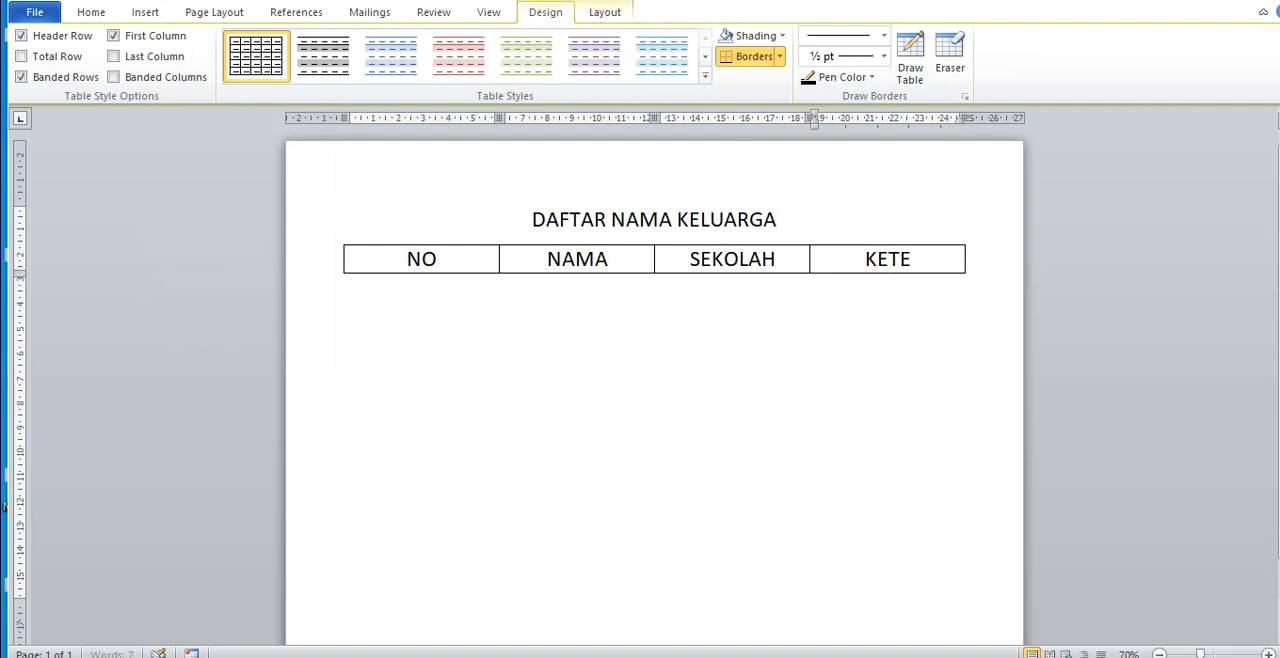
pyautogui.write('RANGAN')
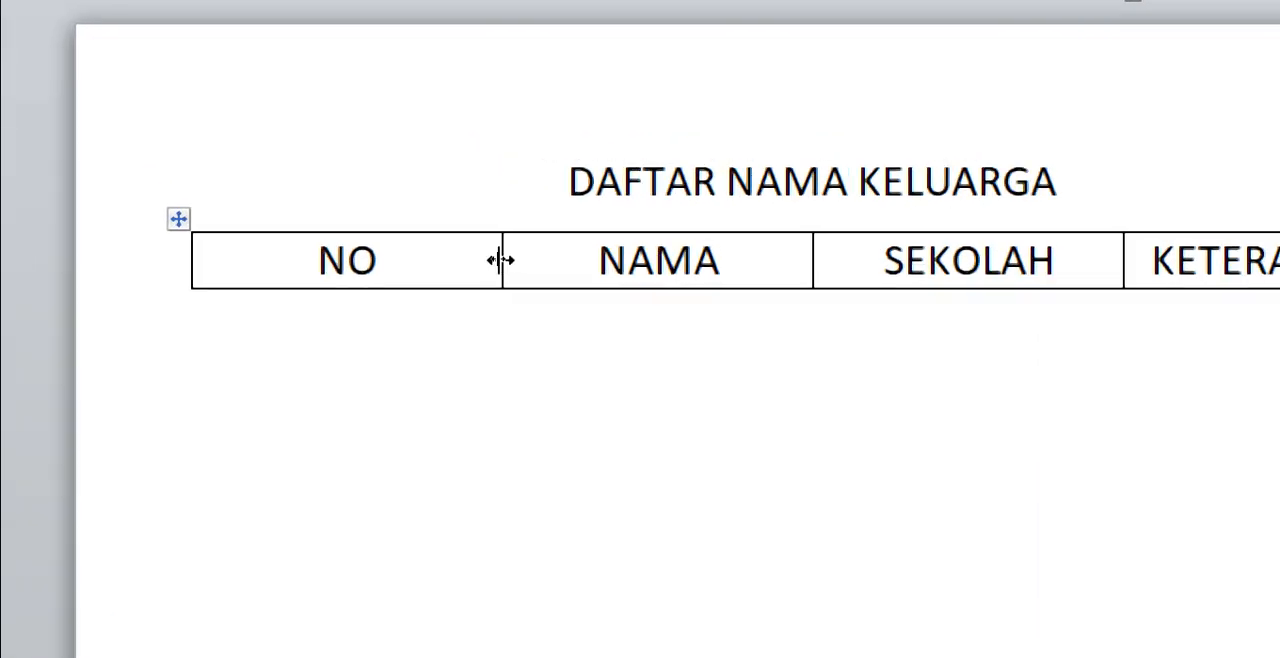
# Step: Narrow the NO column to about 2.4 cm and set the heading row's font size to 16
pyautogui.moveTo(501, 260); pyautogui.dragTo(312, 261)
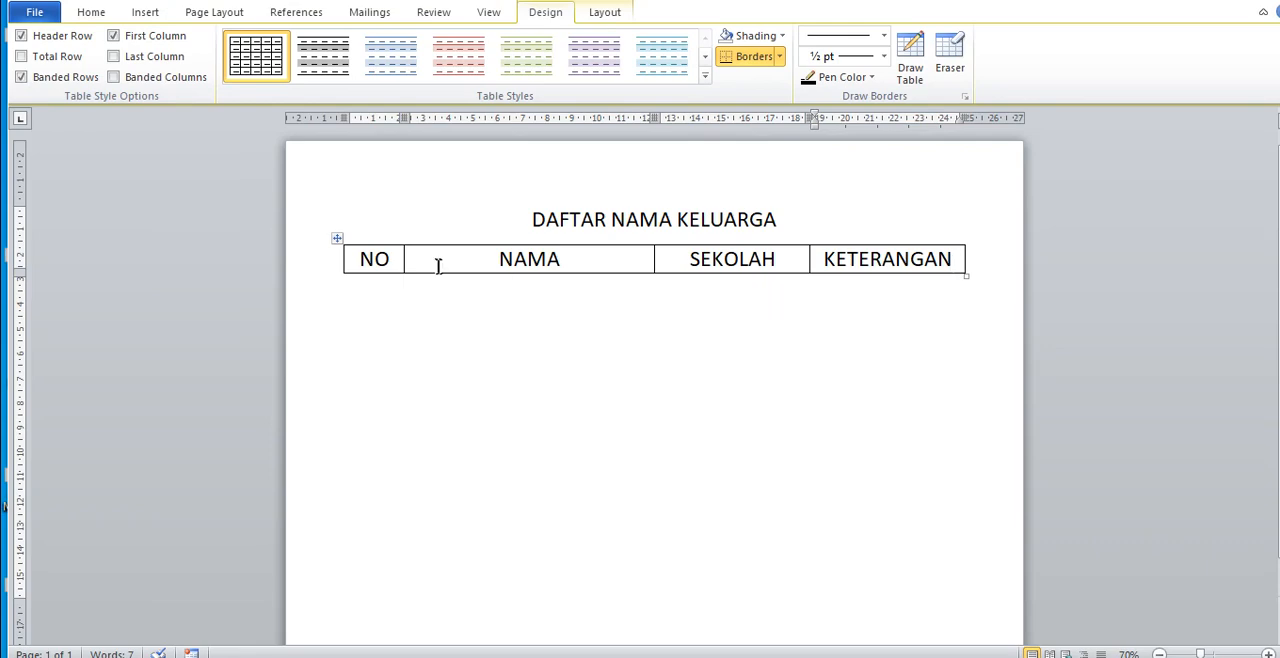
pyautogui.moveTo(362, 259); pyautogui.dragTo(845, 265)
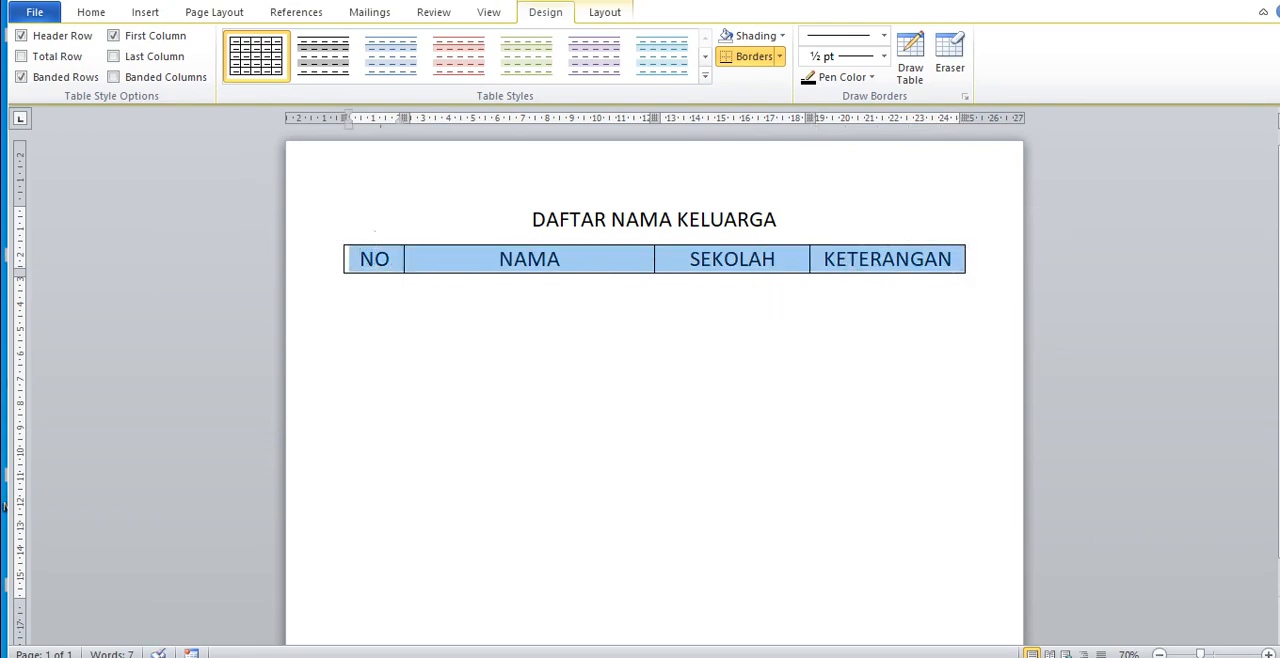
pyautogui.click(90, 12)
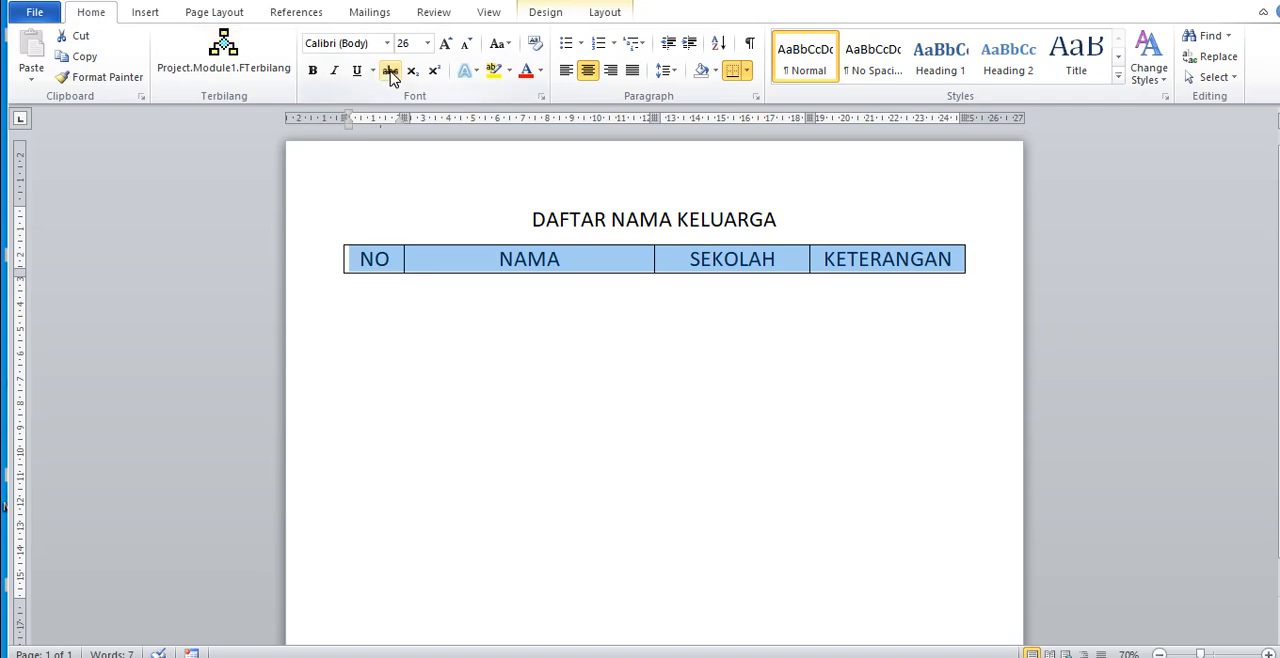
pyautogui.click(427, 44)
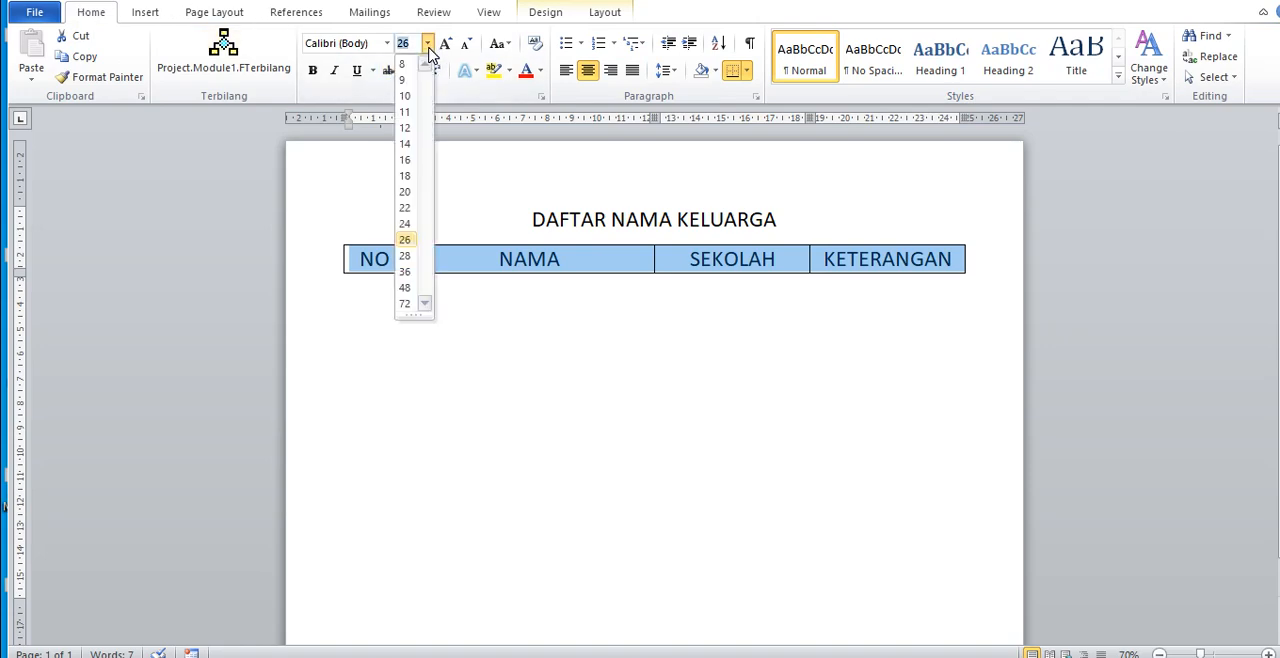
pyautogui.click(405, 161)
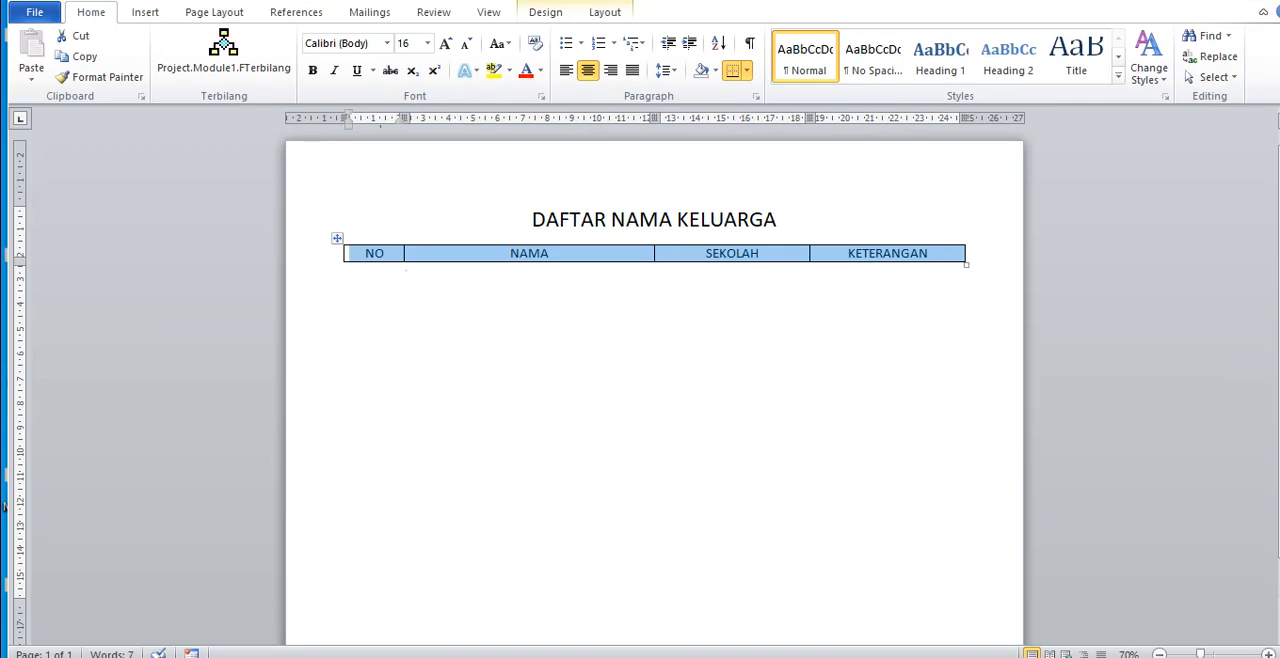
# Step: Add a new row below the heading row from the end of the KETERANGAN cell, using the On-Screen Keyboard, and minimize the keyboard
pyautogui.click(390, 254)
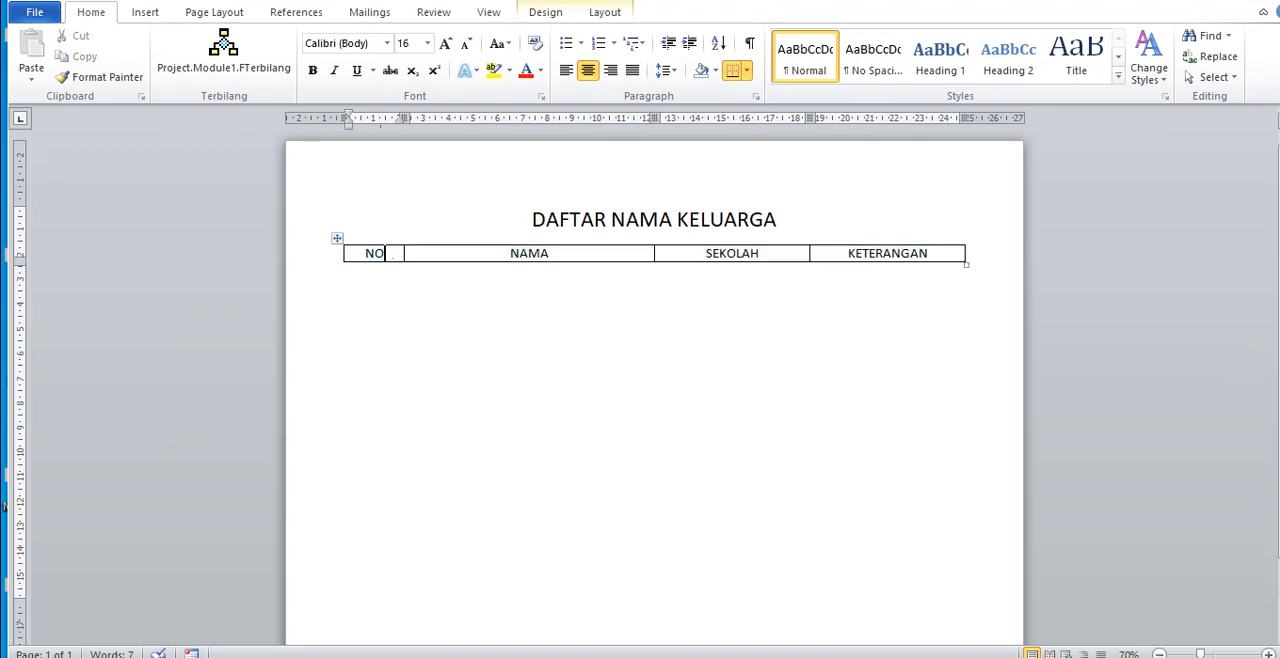
pyautogui.click(510, 253)
pyautogui.click(712, 253)
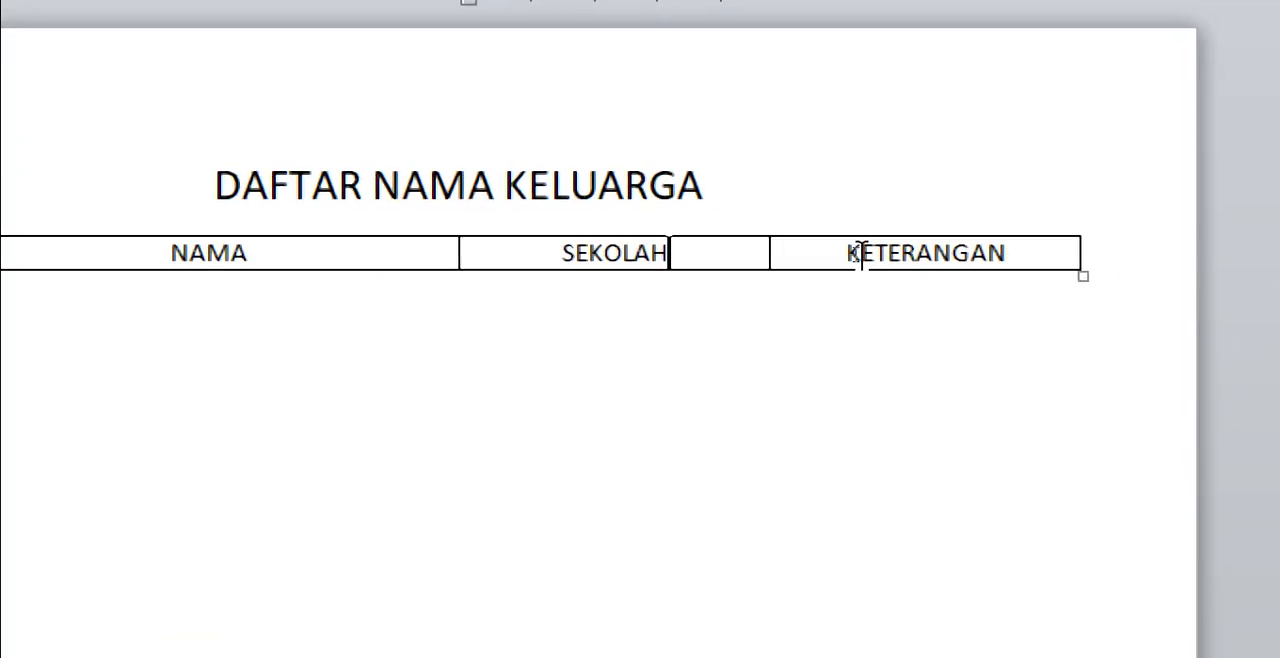
pyautogui.click(1036, 253)
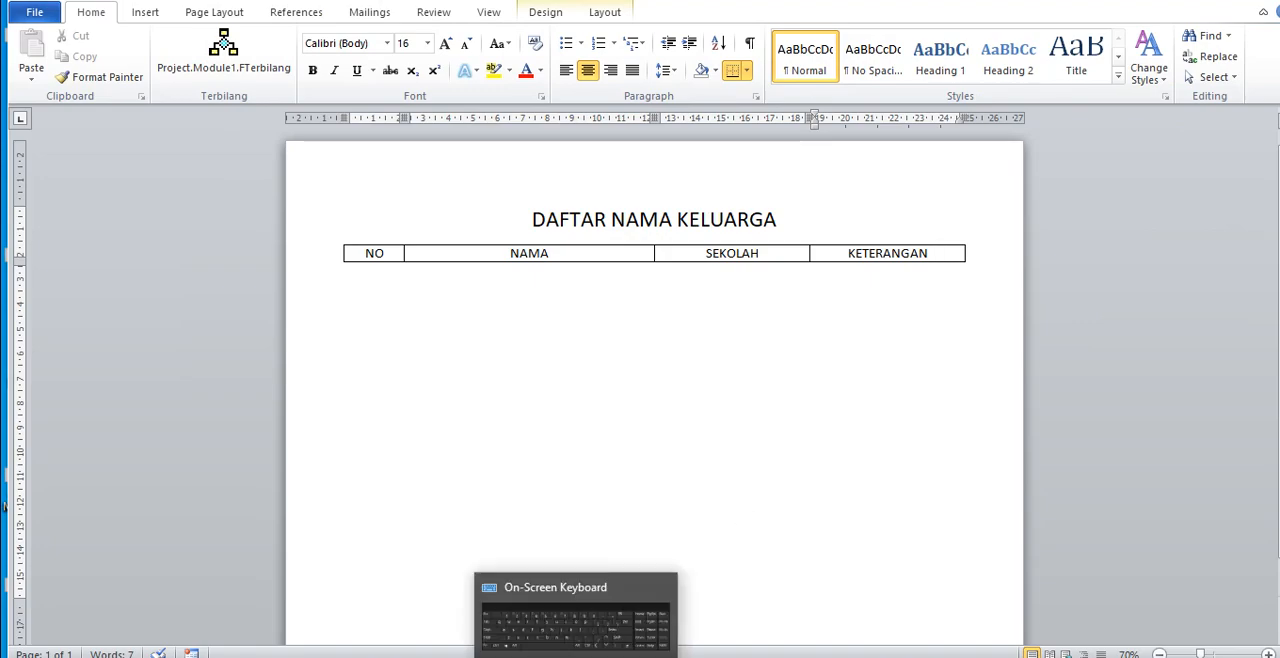
pyautogui.click(576, 657)
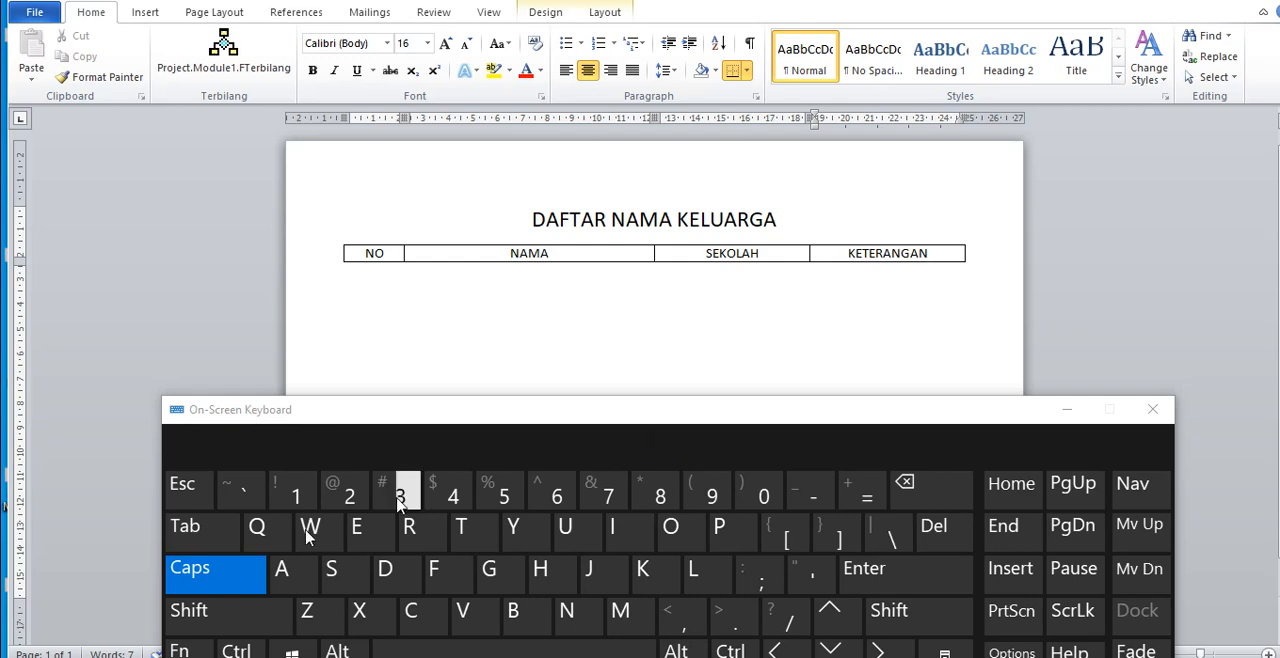
pyautogui.click(205, 538)
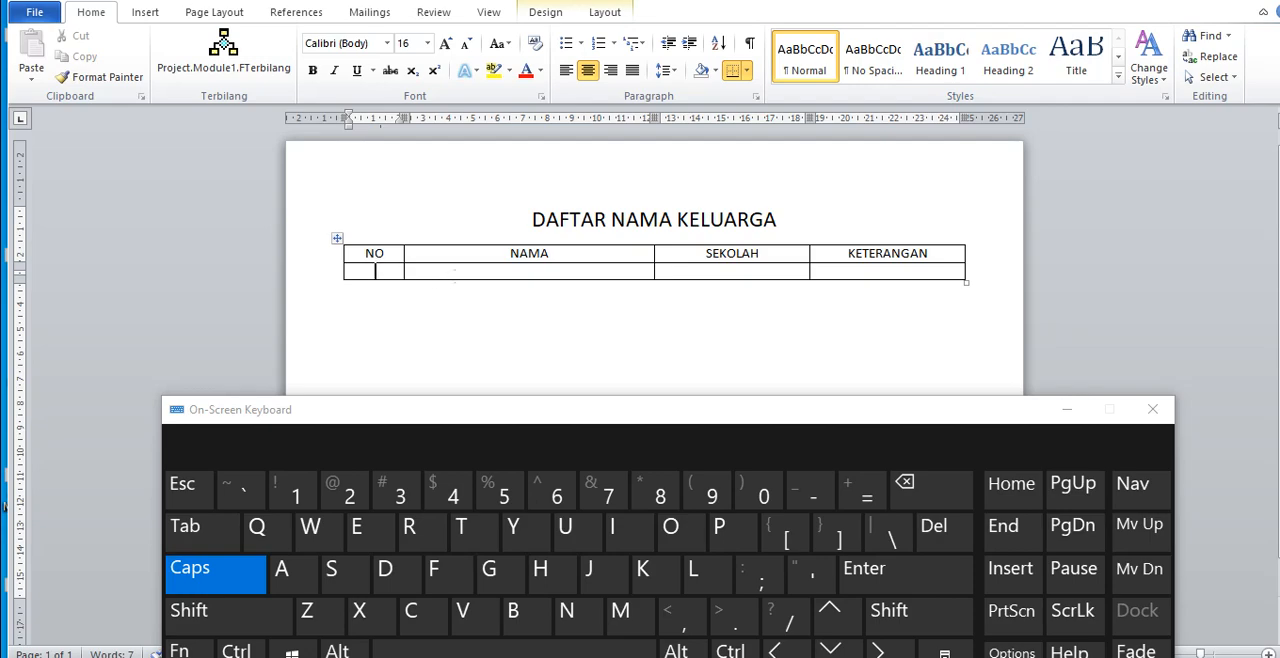
pyautogui.click(1066, 410)
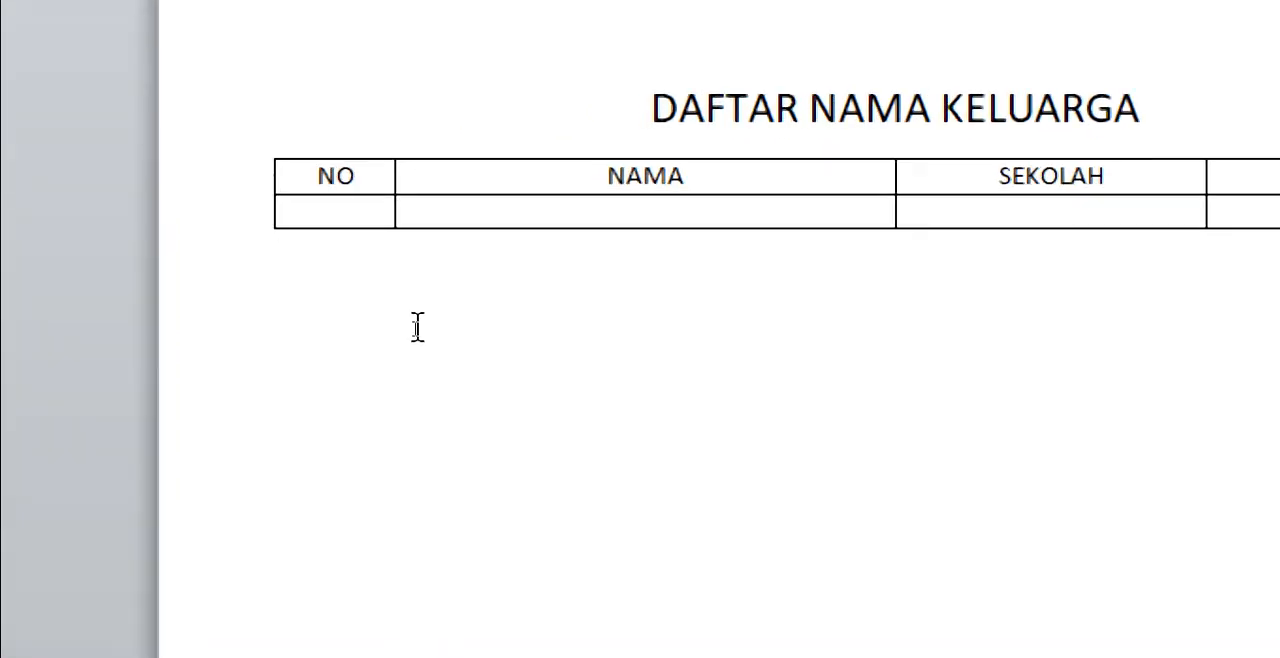
# Step: Fill the first data row with number 1, the father's name, school SMA and the remark AYAH
pyautogui.write('1')
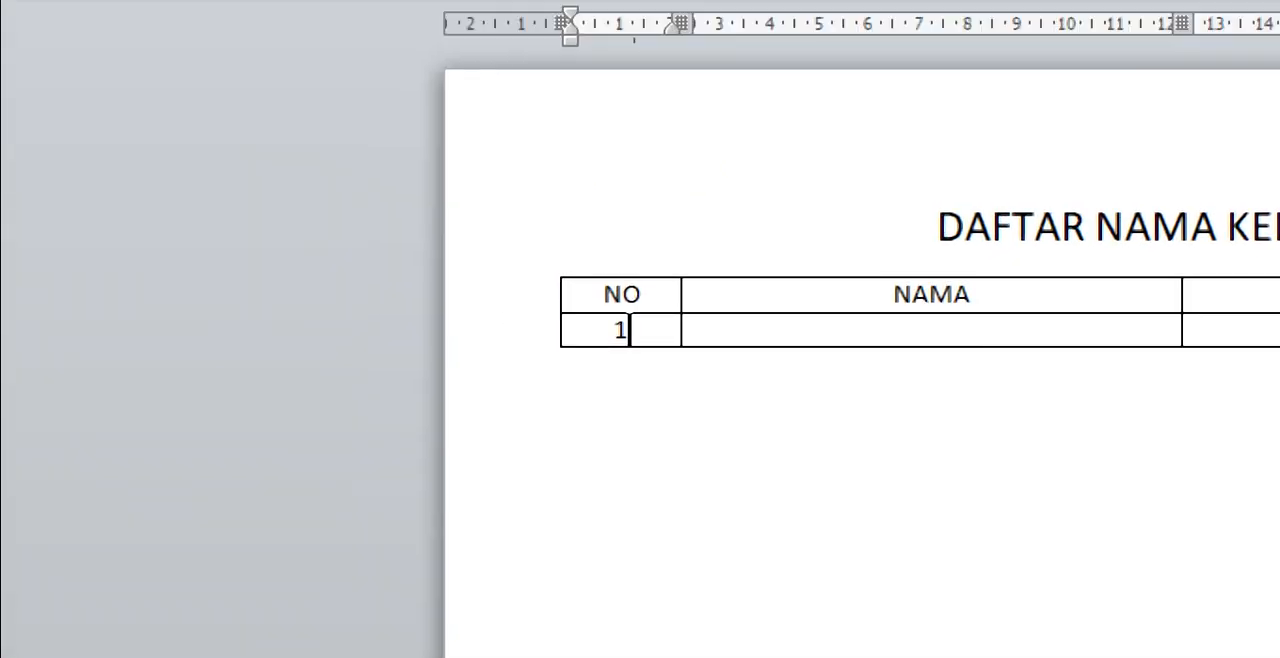
pyautogui.click(696, 330)
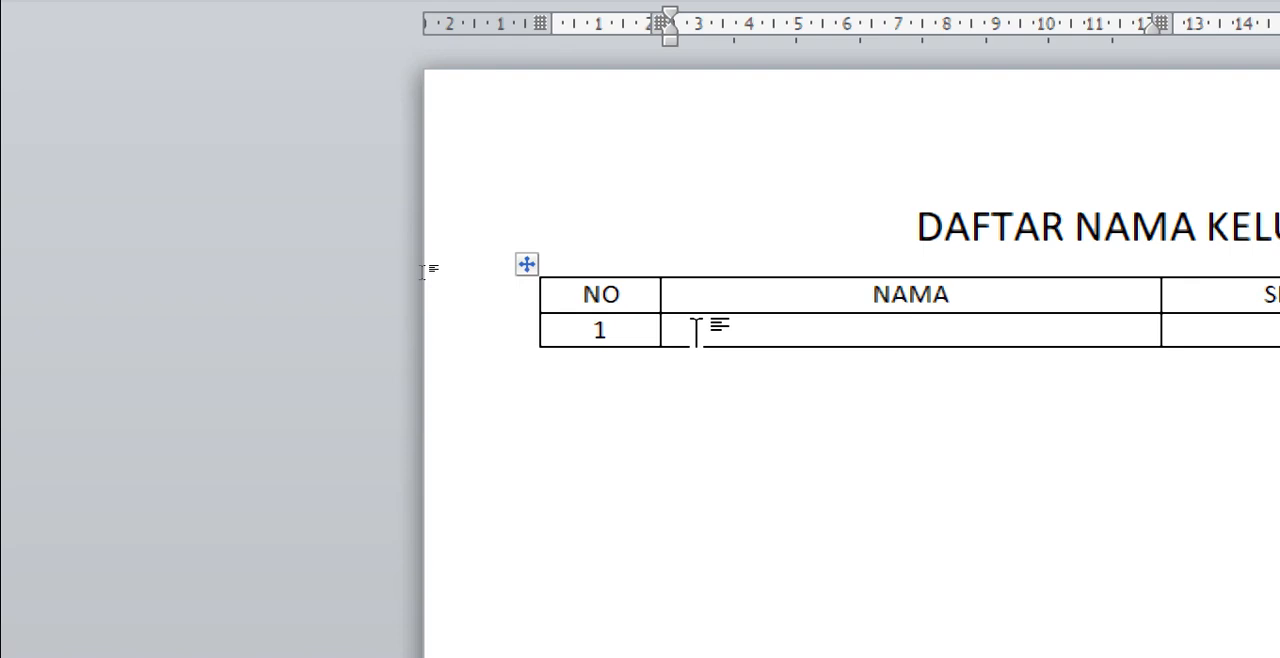
pyautogui.write('ANTO')
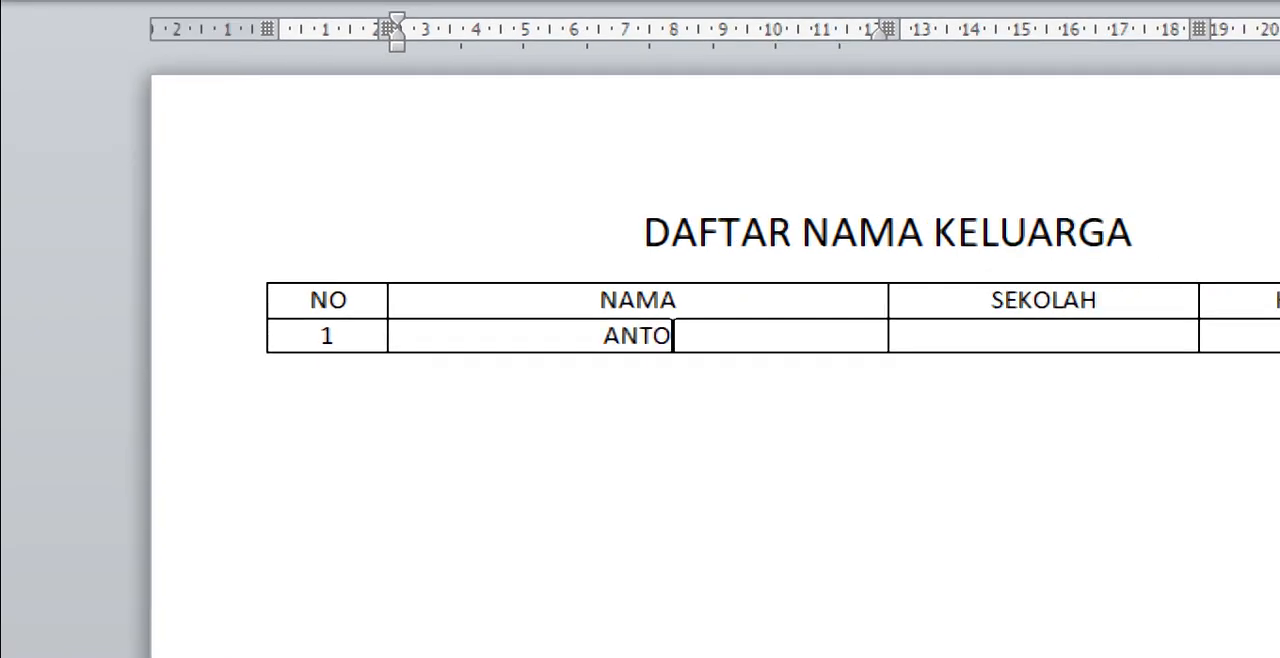
pyautogui.press('Tab')
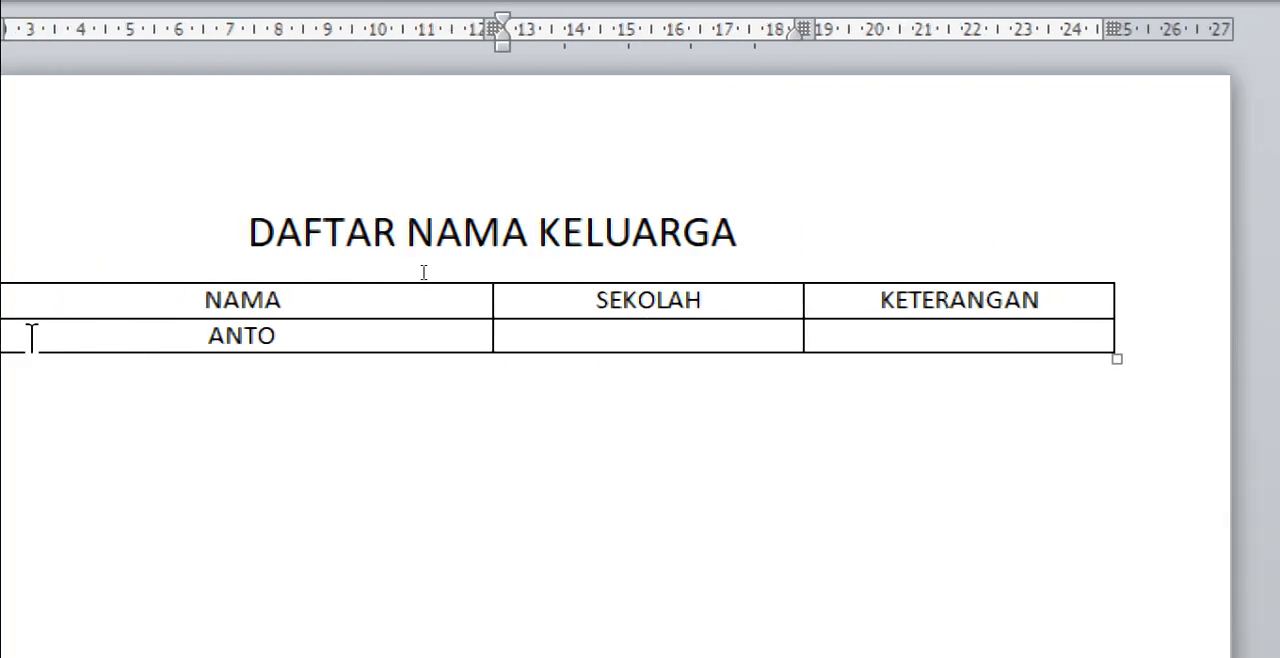
pyautogui.write('SMA')
pyautogui.press('Tab')
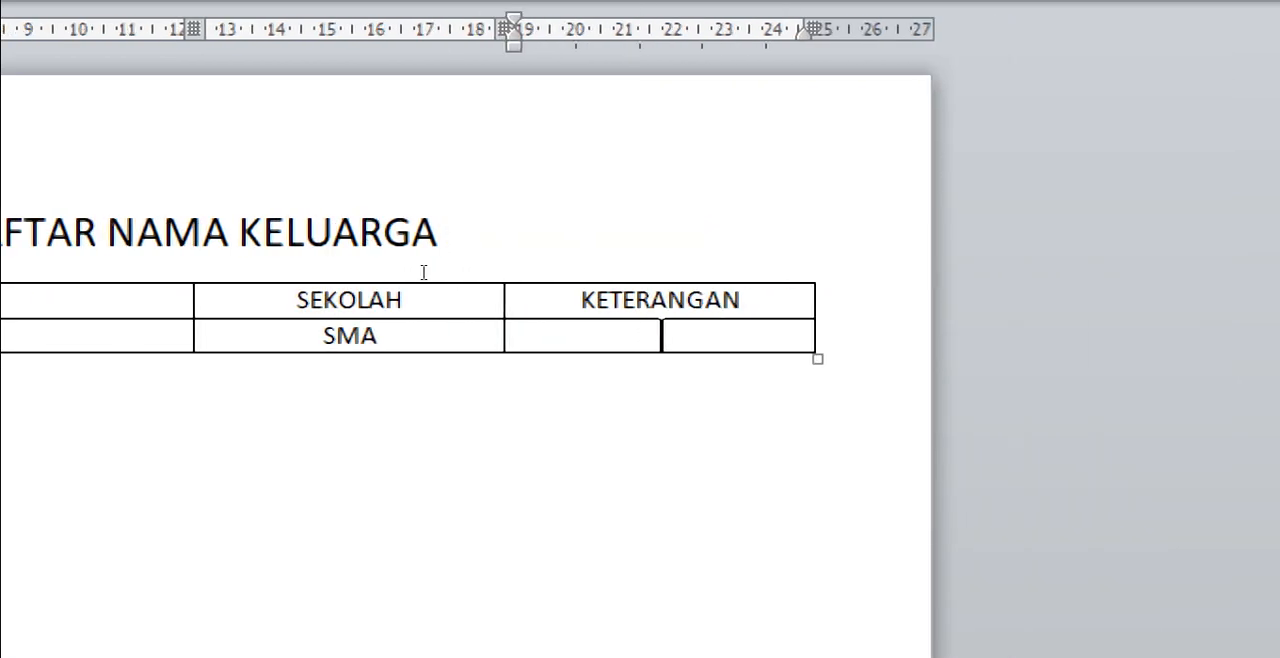
pyautogui.write('AYAH')
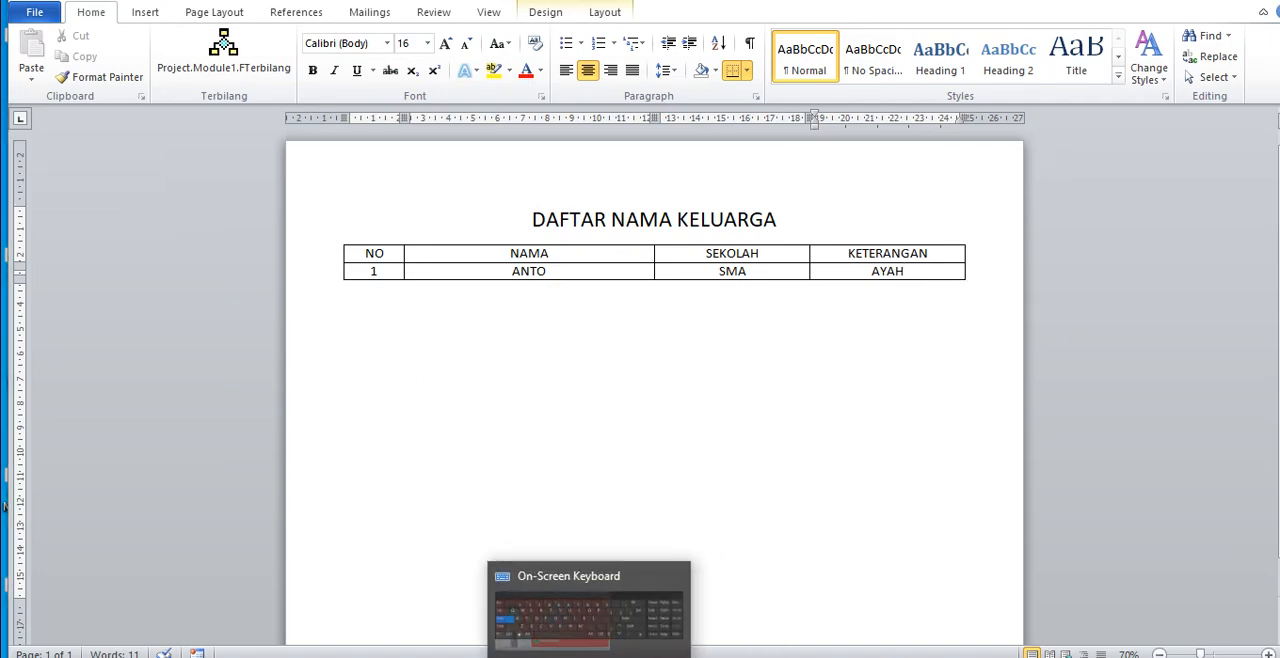
# Step: Add another table row below the AYAH entry with the On-Screen Keyboard, and minimize the keyboard
pyautogui.click(590, 655)
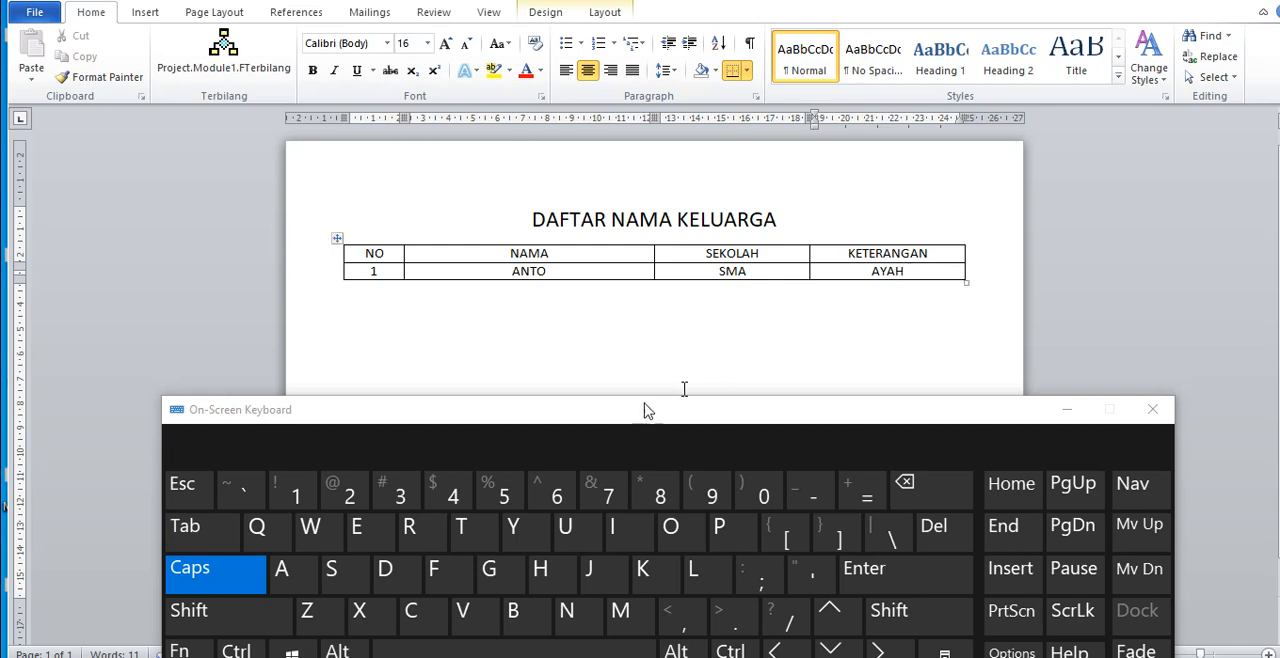
pyautogui.click(210, 547)
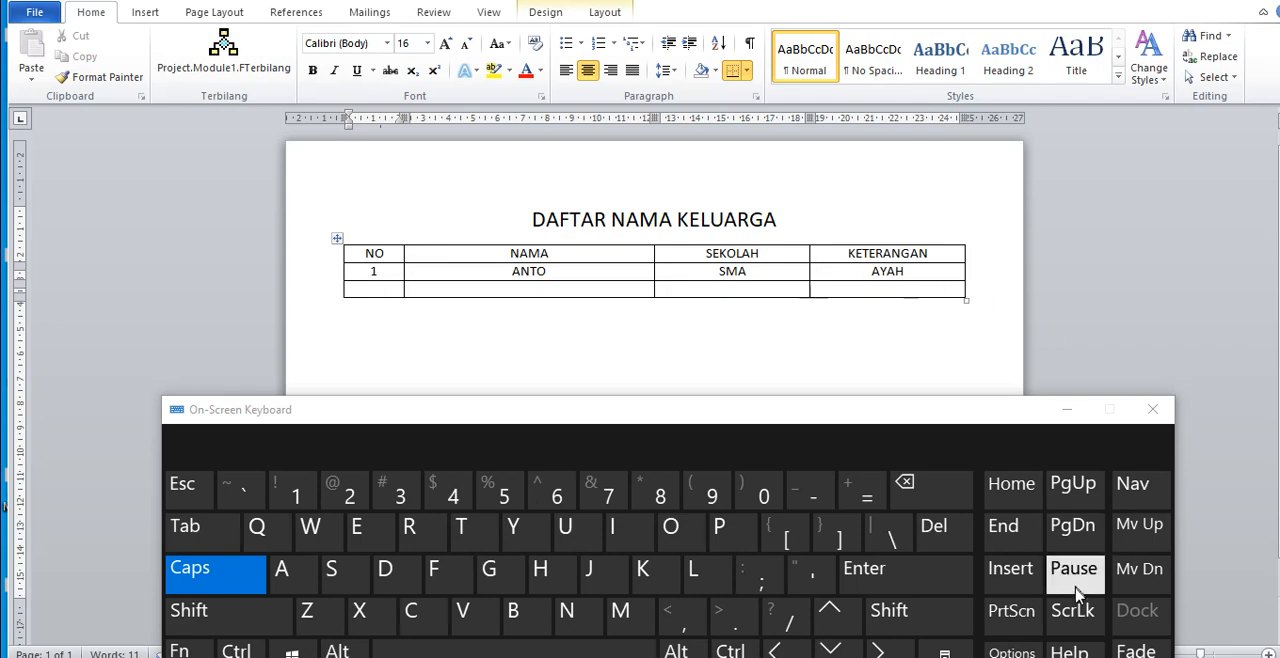
pyautogui.click(1065, 409)
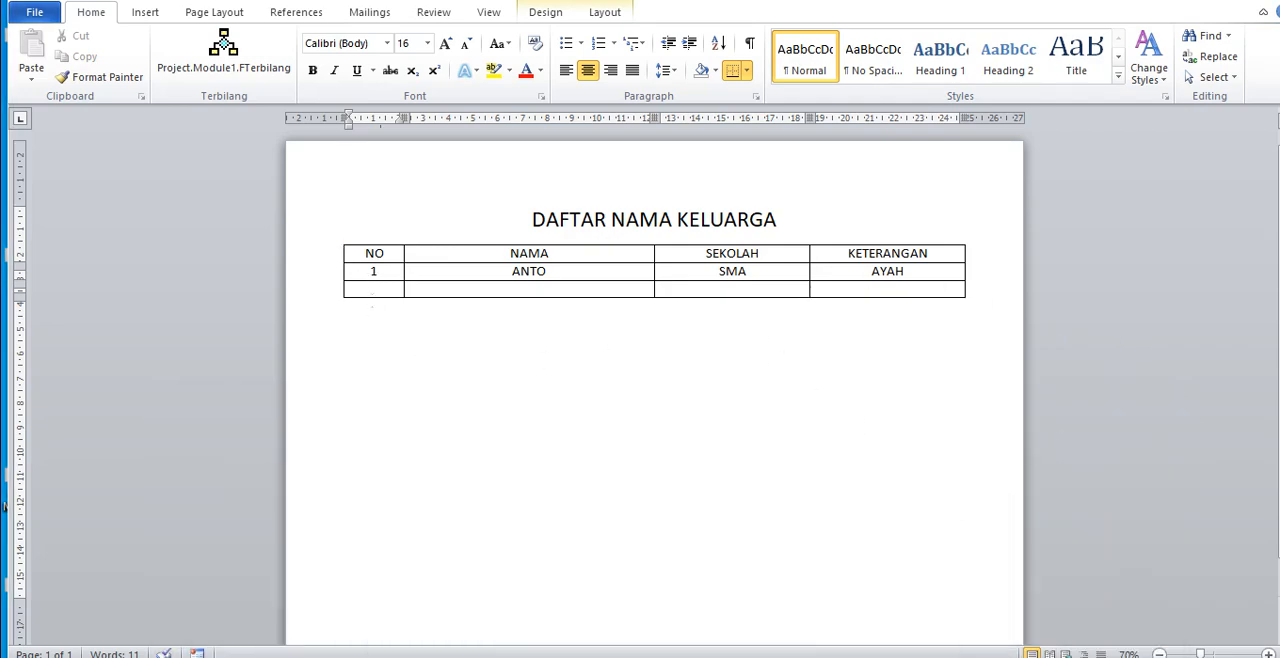
# Step: Fill the second data row with number 2, the mother's name, school S-1 and the remark IBU, and add a new row below it
pyautogui.write('2')
pyautogui.press('Tab')
pyautogui.write('S. SIMA')
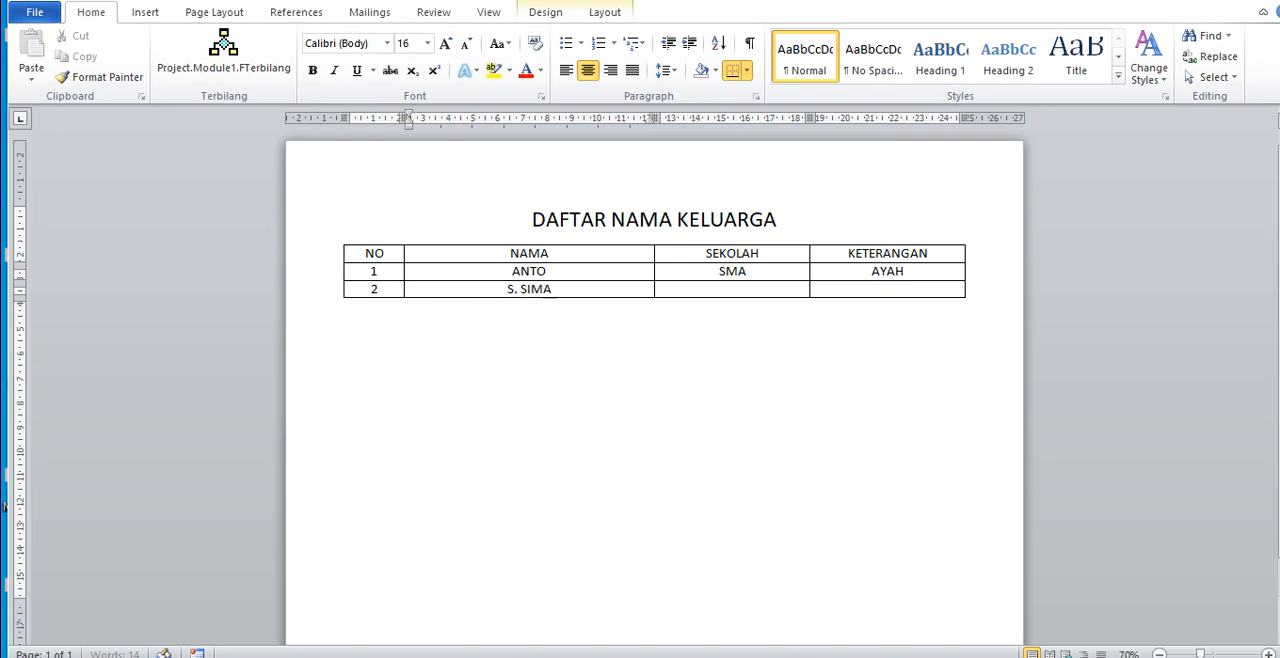
pyautogui.write('NJUNTAK')
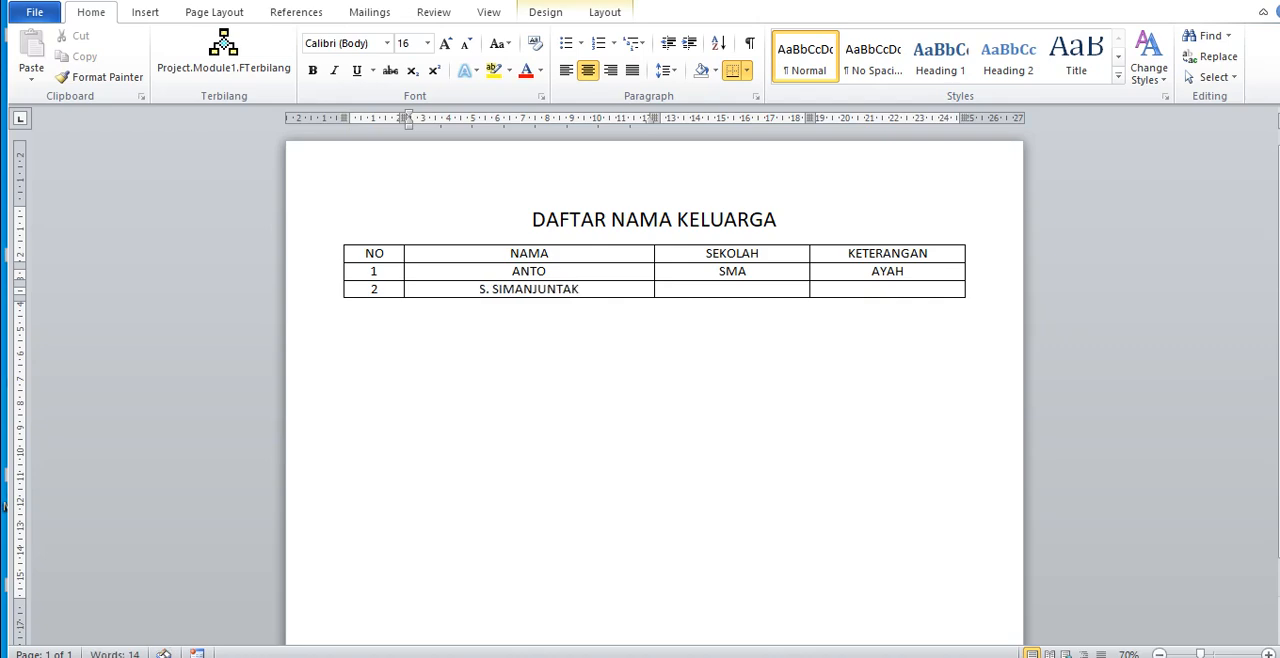
pyautogui.press('Tab')
pyautogui.write('S-1')
pyautogui.press('Tab')
pyautogui.write('IBU')
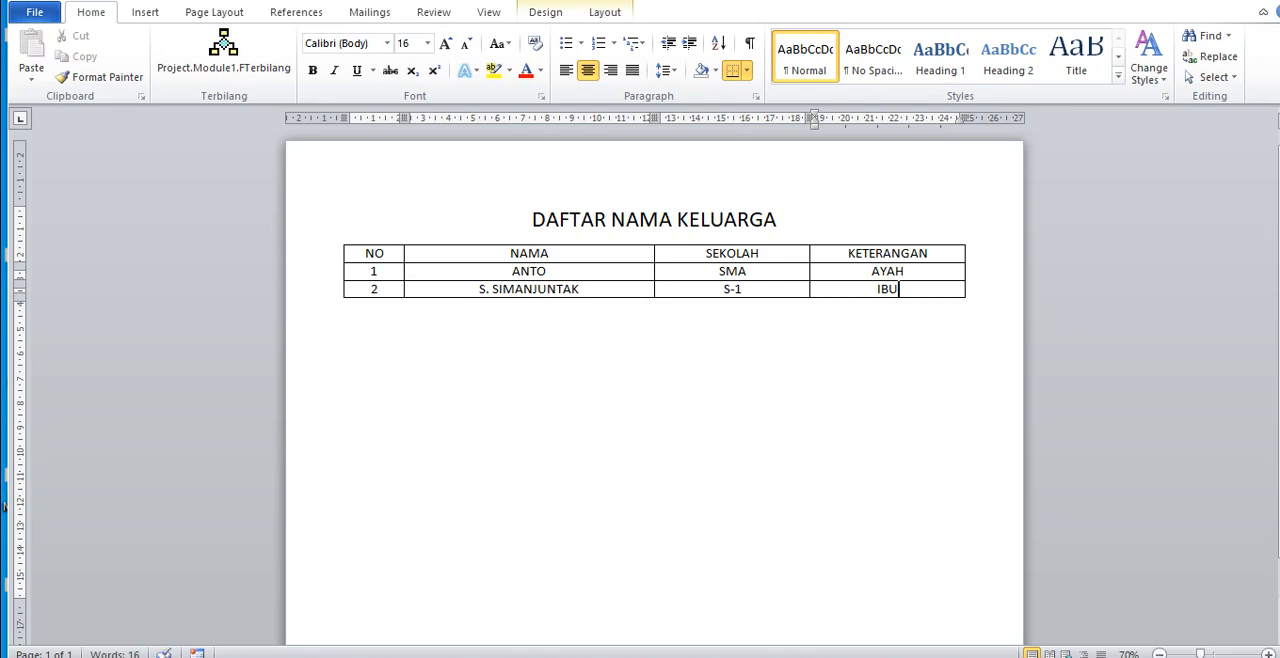
pyautogui.press('Tab')
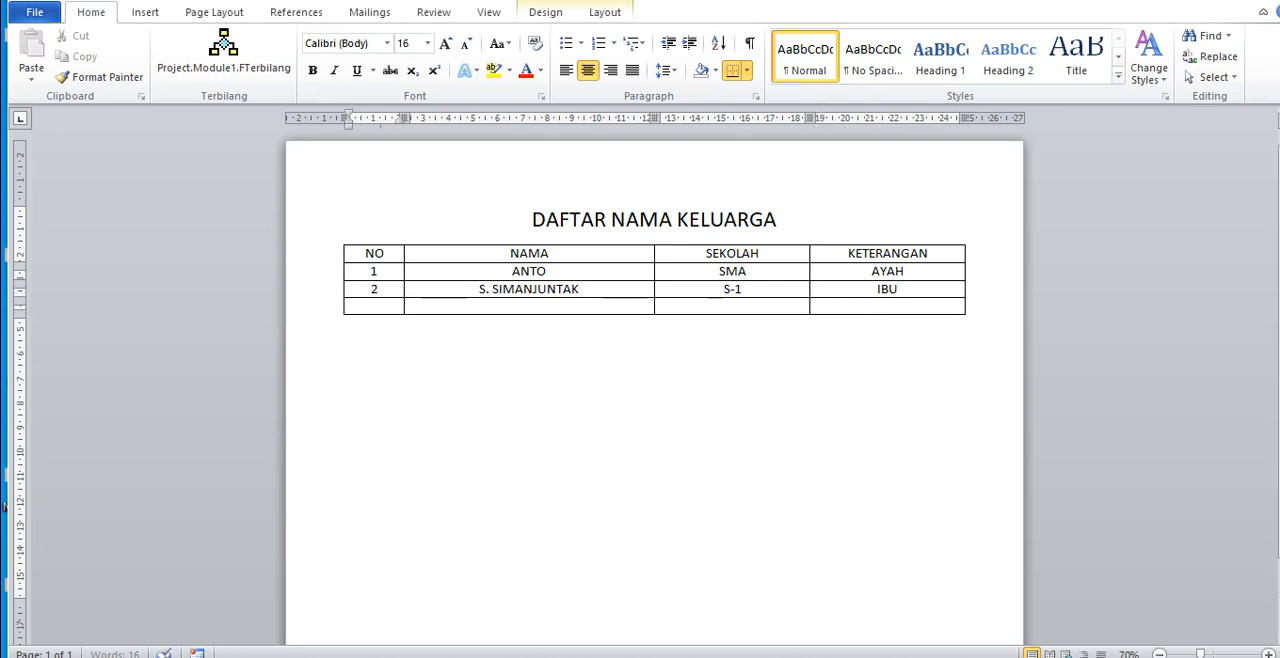
# Step: Fill the third data row with number 3, the first child's name, school SMP NEGERI 21 MEDAN and remark ANAK NO 1, and add a new row
pyautogui.write('3')
pyautogui.press('Tab')
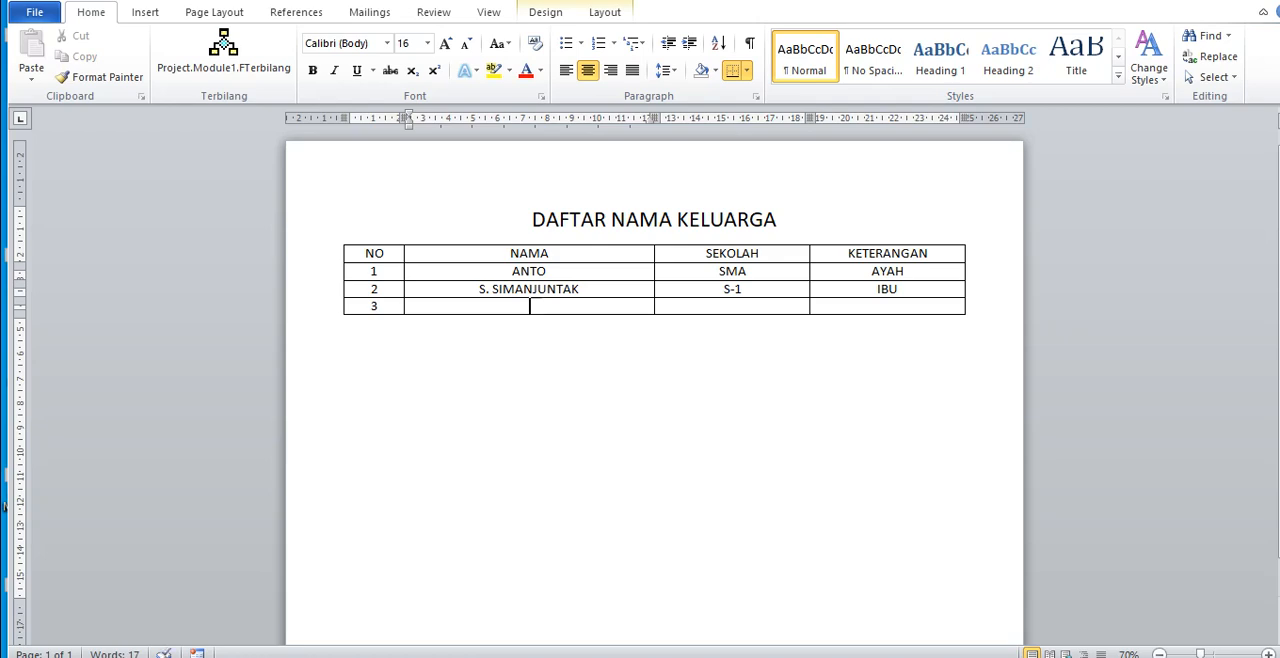
pyautogui.write('RIDWAN')
pyautogui.press('Tab')
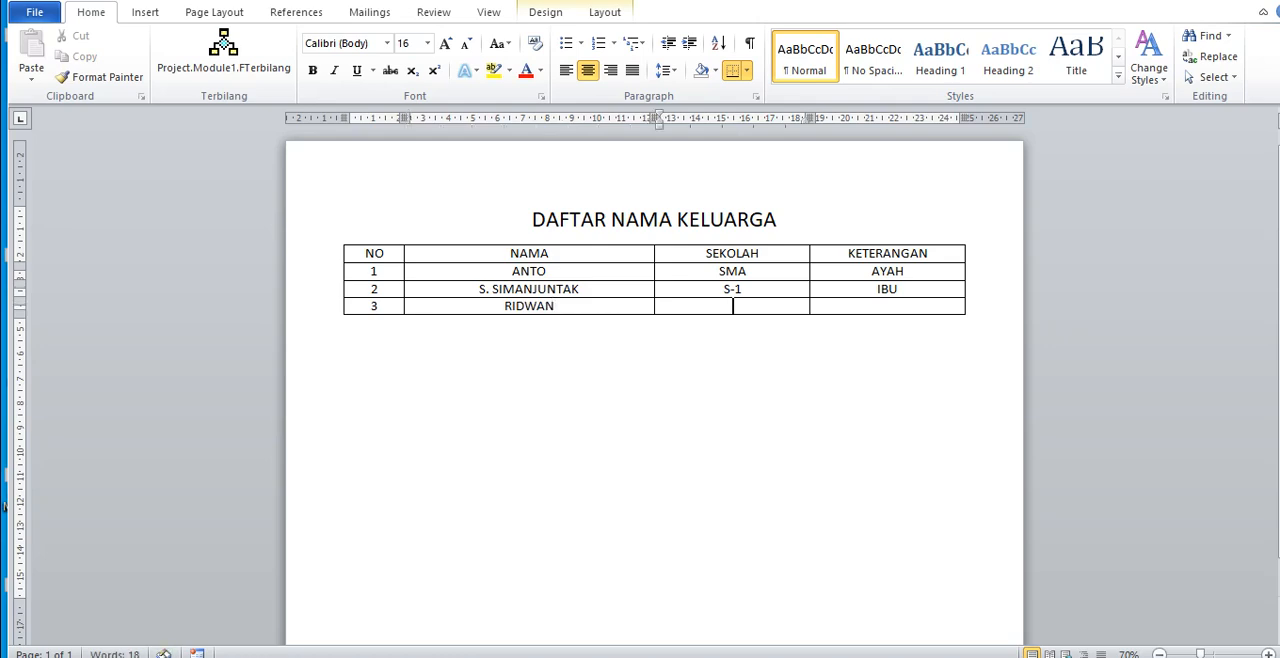
pyautogui.write('SMP NEGERI 21')
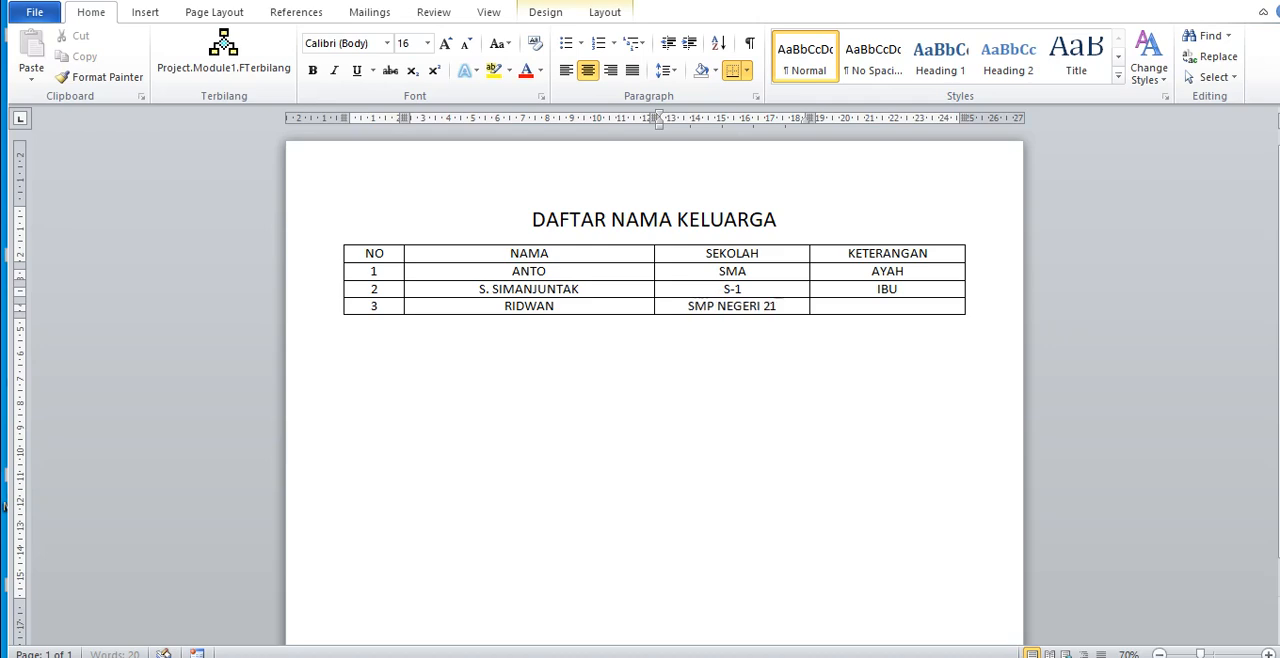
pyautogui.write(' MEDAN')
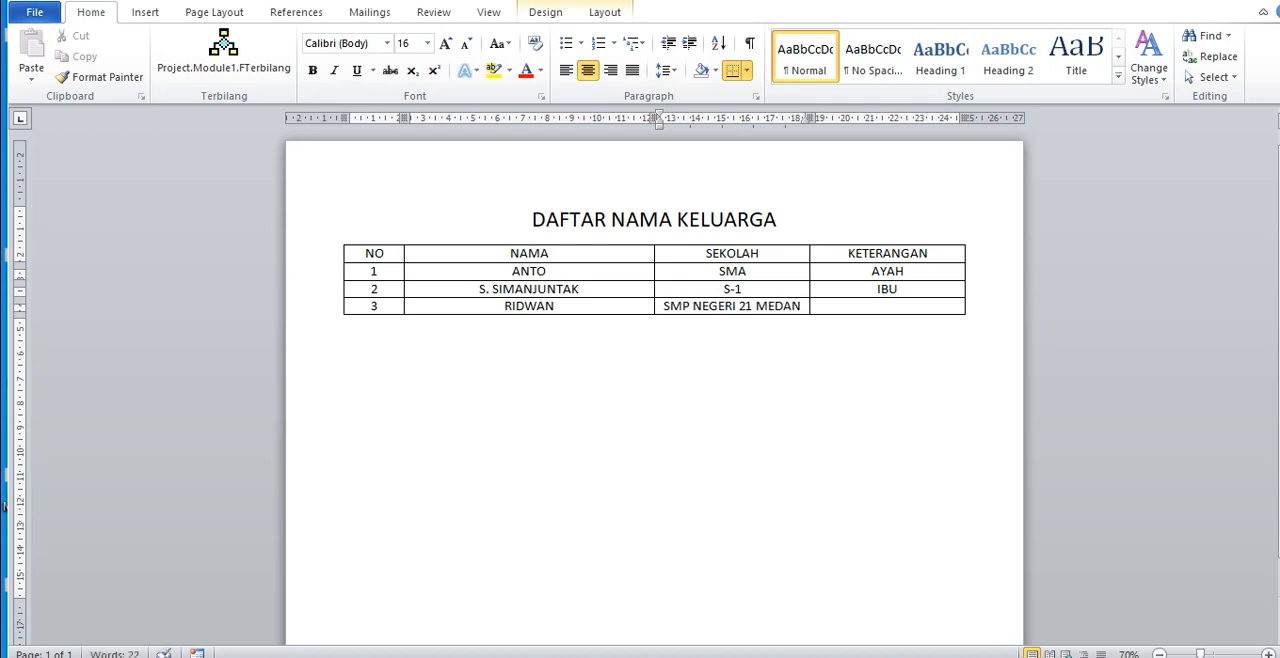
pyautogui.press('Tab')
pyautogui.write('ANAK')
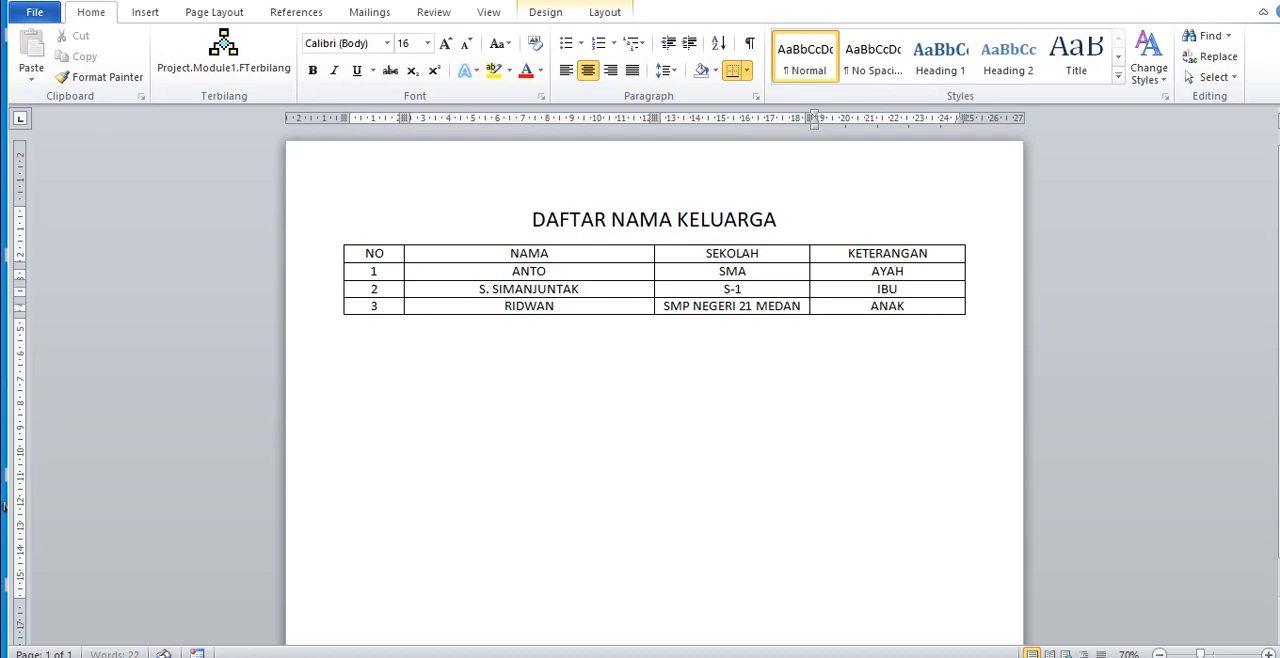
pyautogui.write(' NO 1')
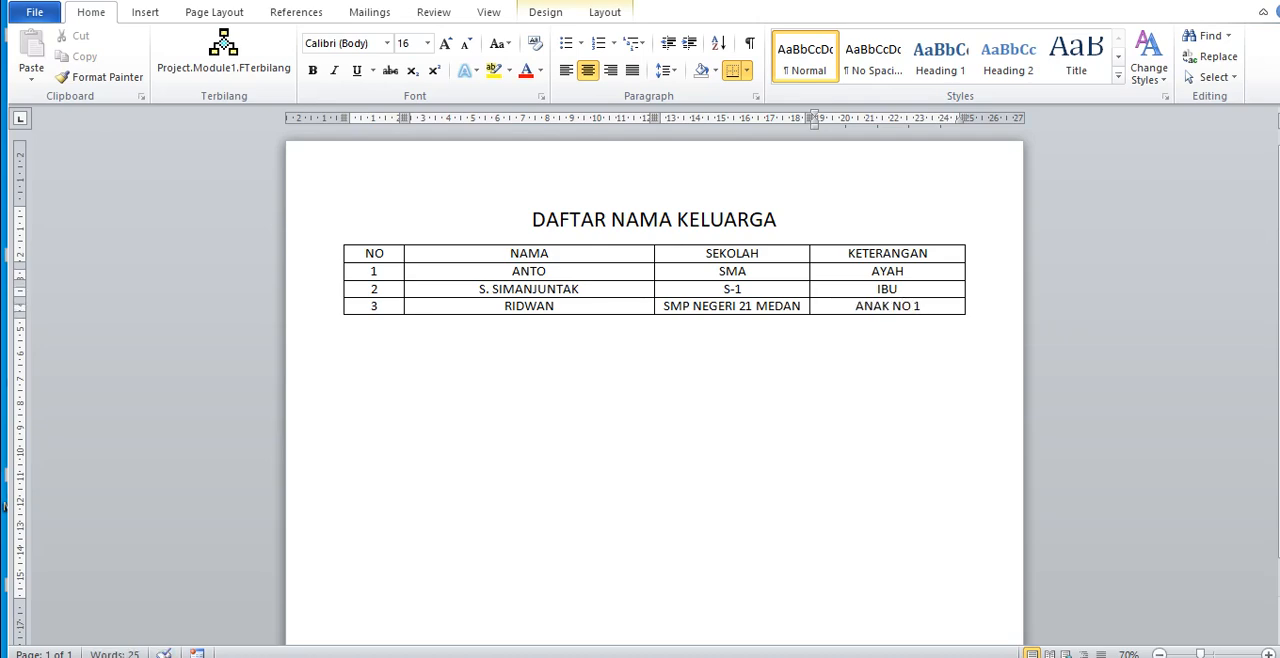
pyautogui.press('Tab')
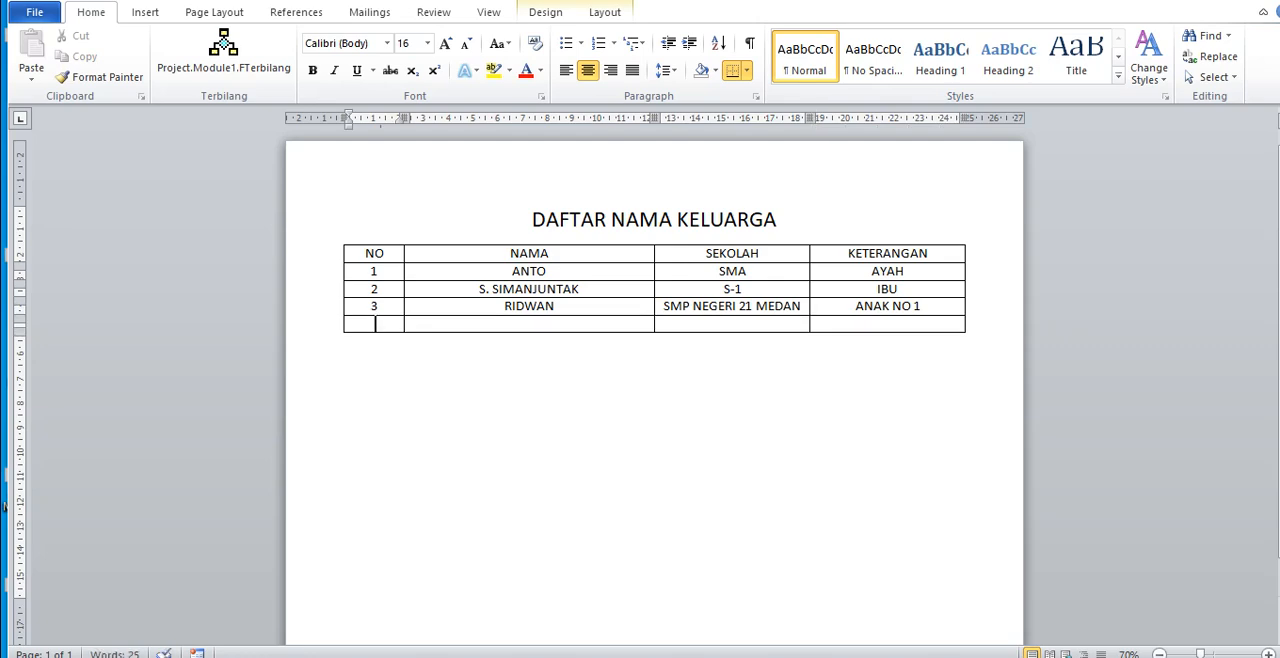
# Step: Fill the fourth data row with number 4, the second child's name, school SD and the remark ANAK NO 2
pyautogui.write('4')
pyautogui.press('Tab')
pyautogui.write('ANI')
pyautogui.press('Tab')
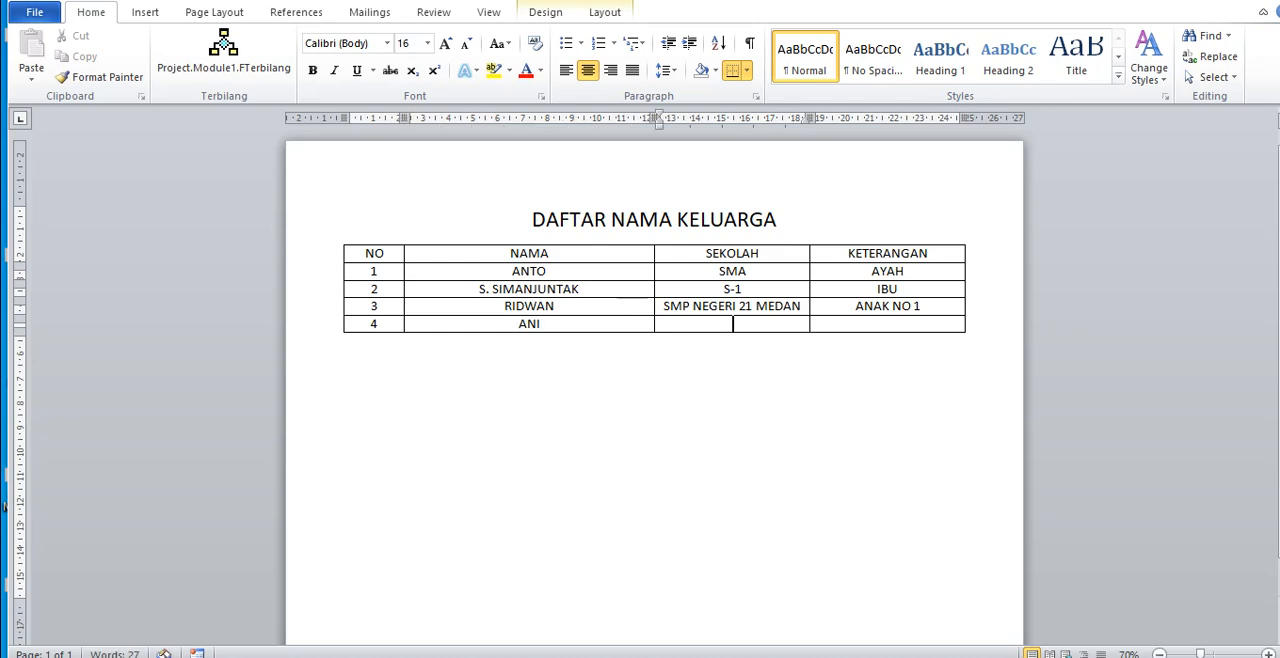
pyautogui.write('SD')
pyautogui.press('Tab')
pyautogui.write('ANAK NO')
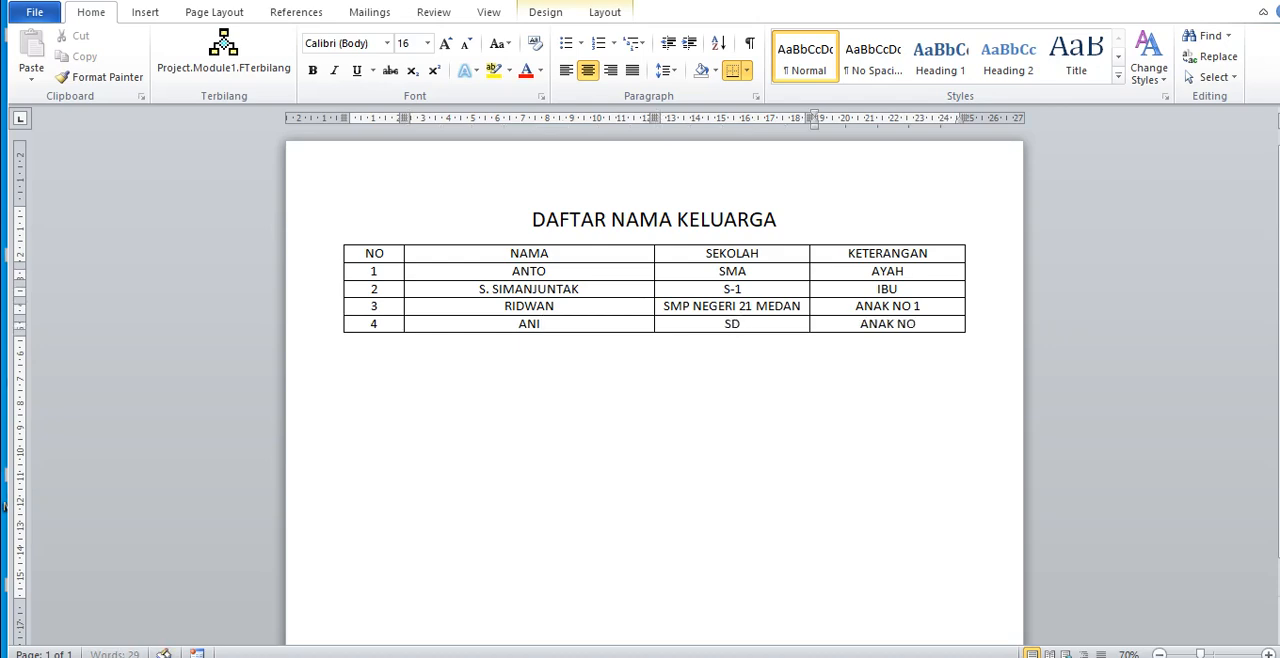
pyautogui.write(' 2')
# Step: Add two empty table rows below the ANAK NO 2 entry, and delete both of them
pyautogui.press('Tab')
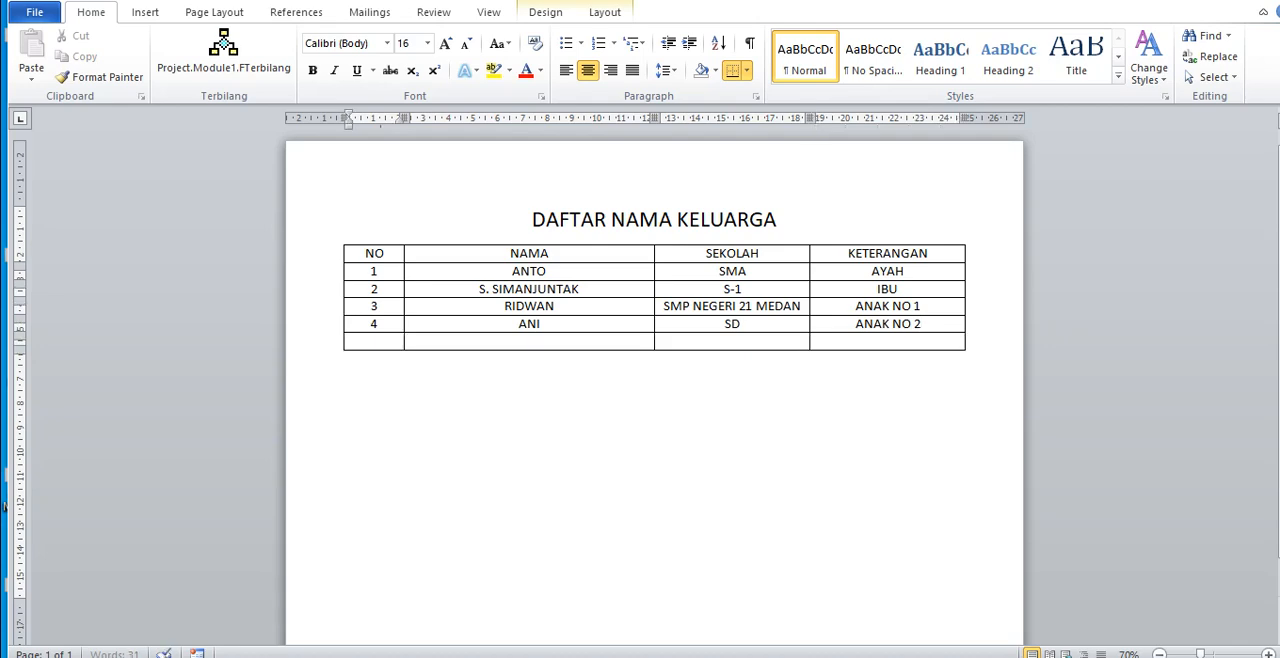
pyautogui.press('Tab')
pyautogui.press('Tab')
pyautogui.press('Tab')
pyautogui.press('Tab')
pyautogui.press('Tab')
pyautogui.press('Tab')
pyautogui.press('Tab')
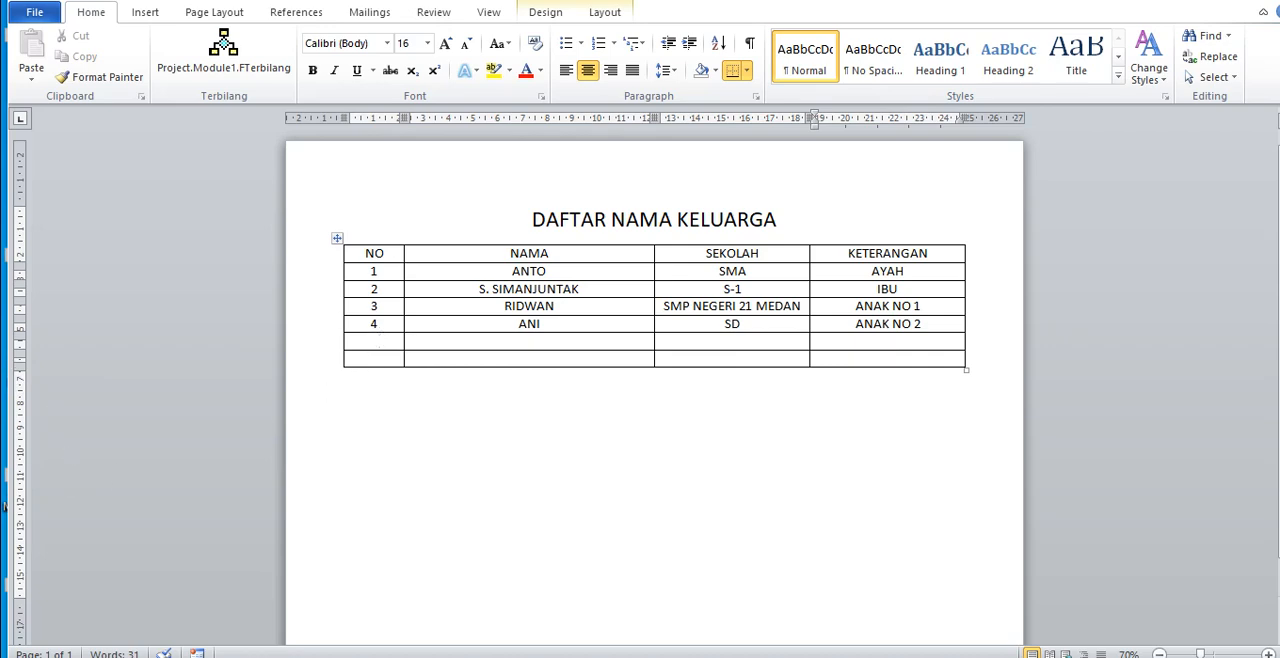
pyautogui.moveTo(378, 344); pyautogui.dragTo(872, 367)
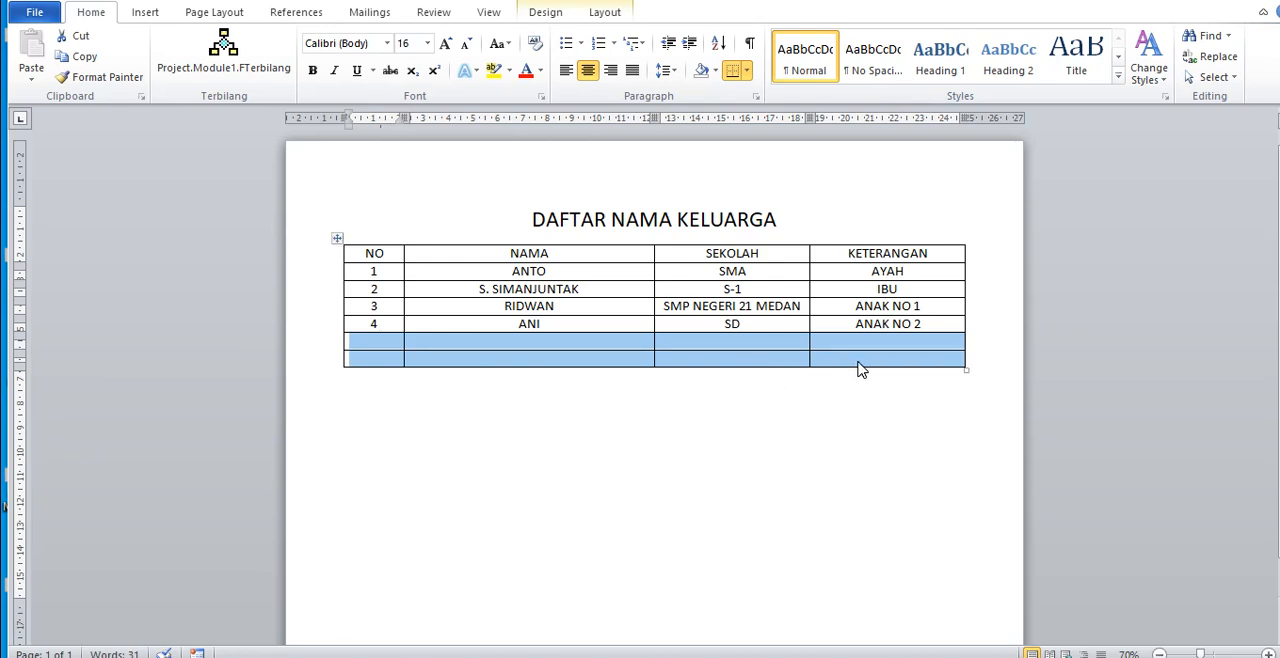
pyautogui.press('BackSpace')
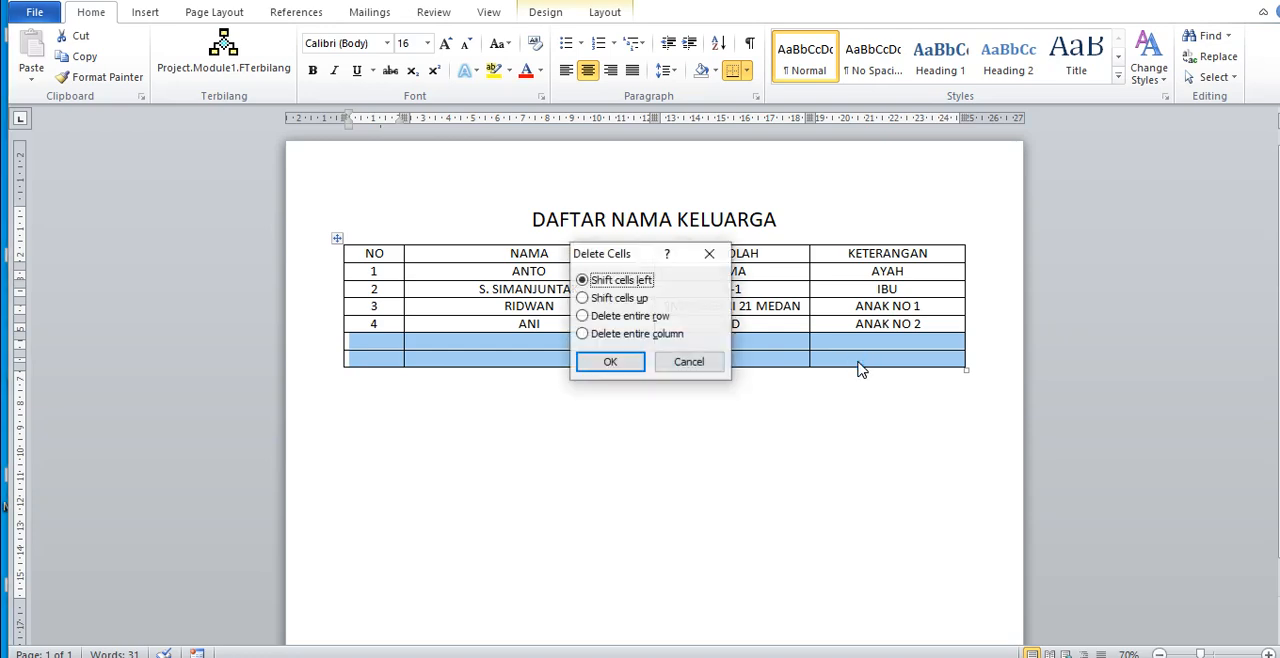
pyautogui.press('Return')
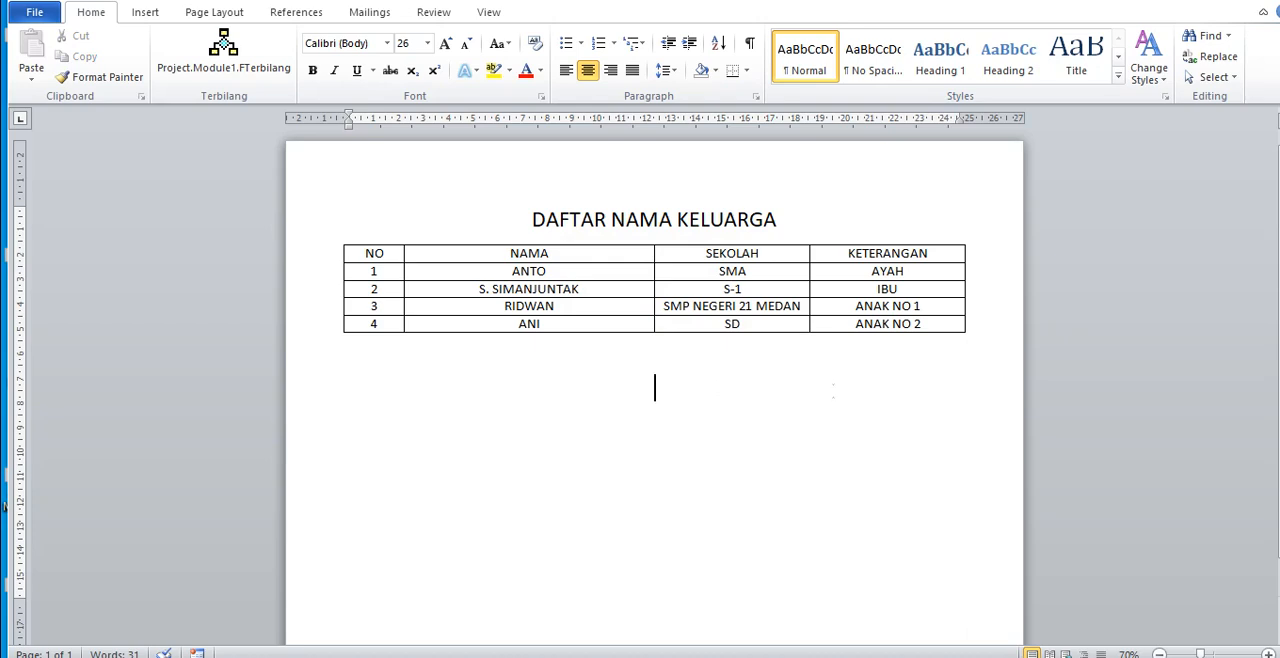
# Step: Right-align the line below the table and enter the place and date MEDAN, 3 SEPTEMBER 2021
pyautogui.click(610, 70)
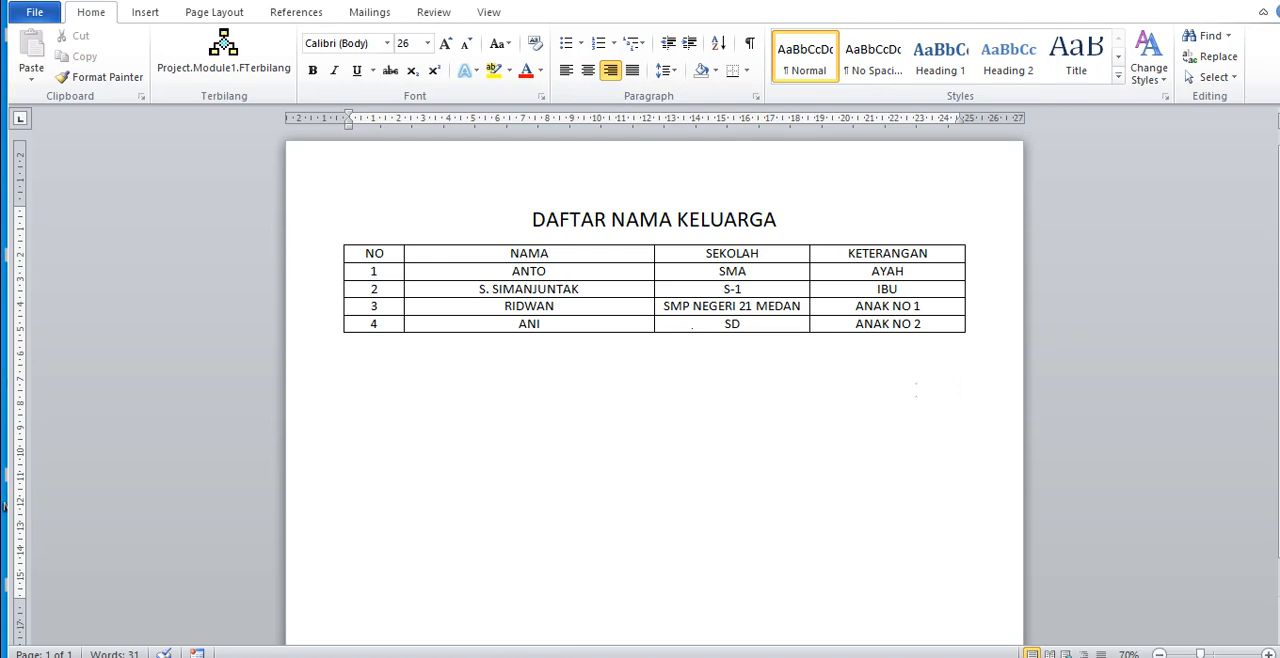
pyautogui.write('MEDAN,')
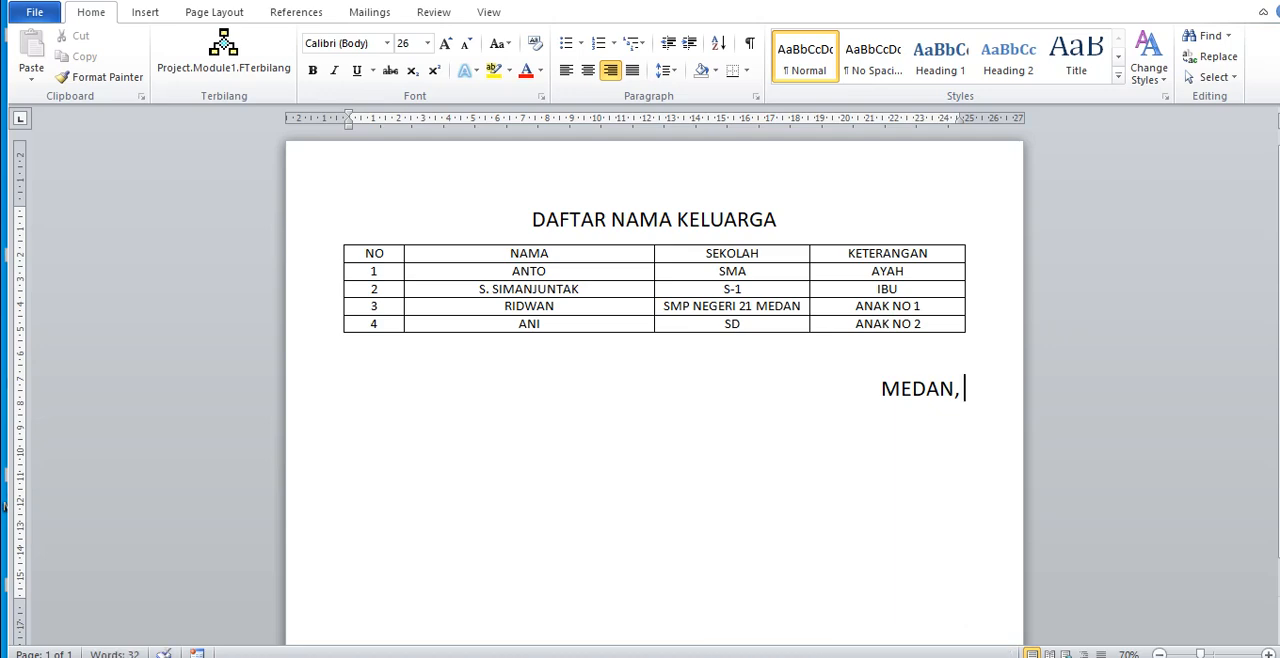
pyautogui.write('3 ')
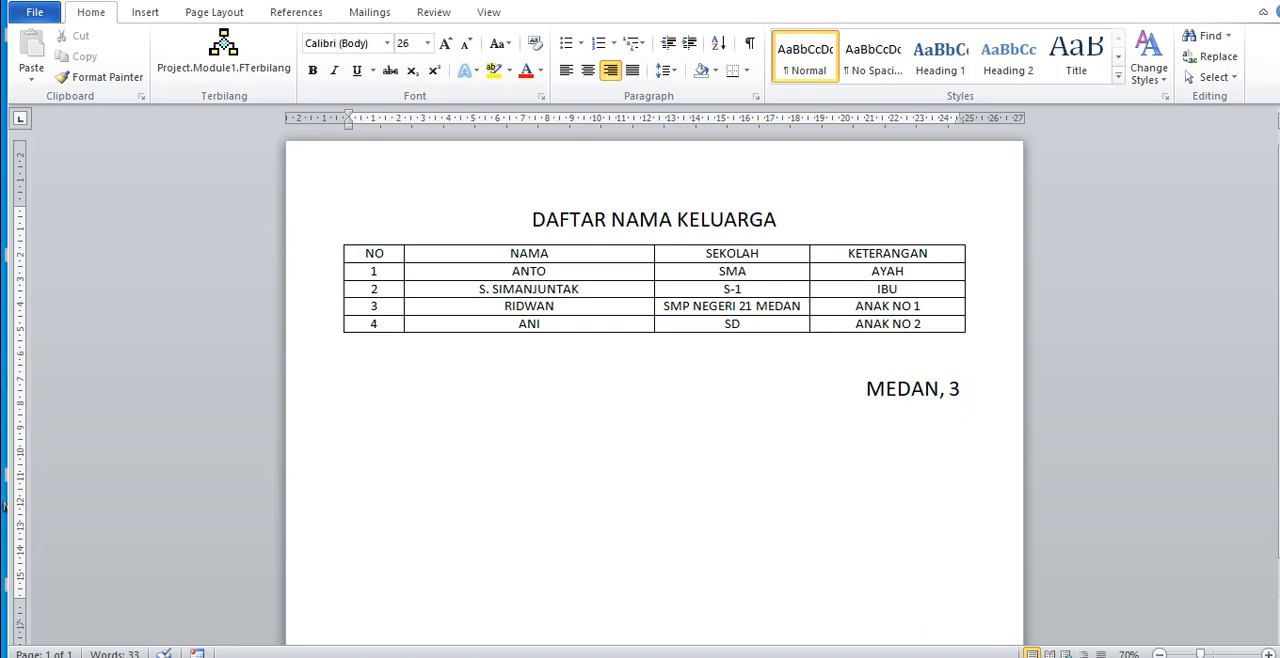
pyautogui.write('SEPETE')
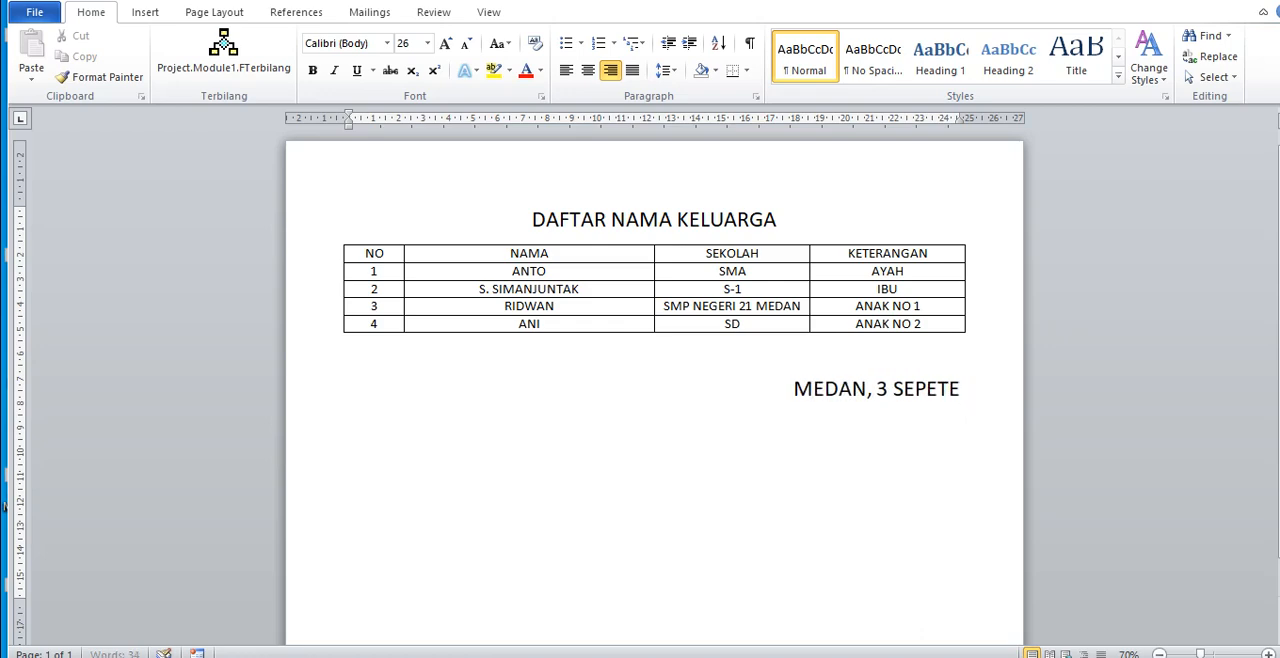
pyautogui.press('BackSpace')
pyautogui.press('BackSpace')
pyautogui.press('BackSpace')
pyautogui.write('TEM')
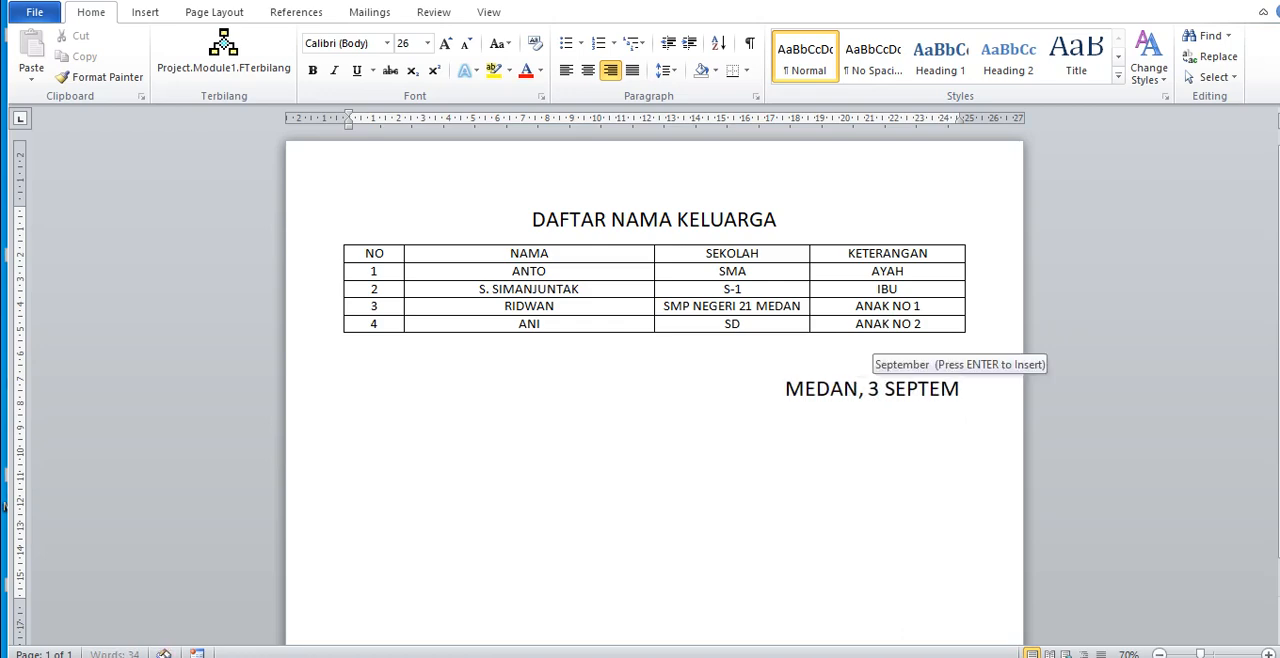
pyautogui.write('BER')
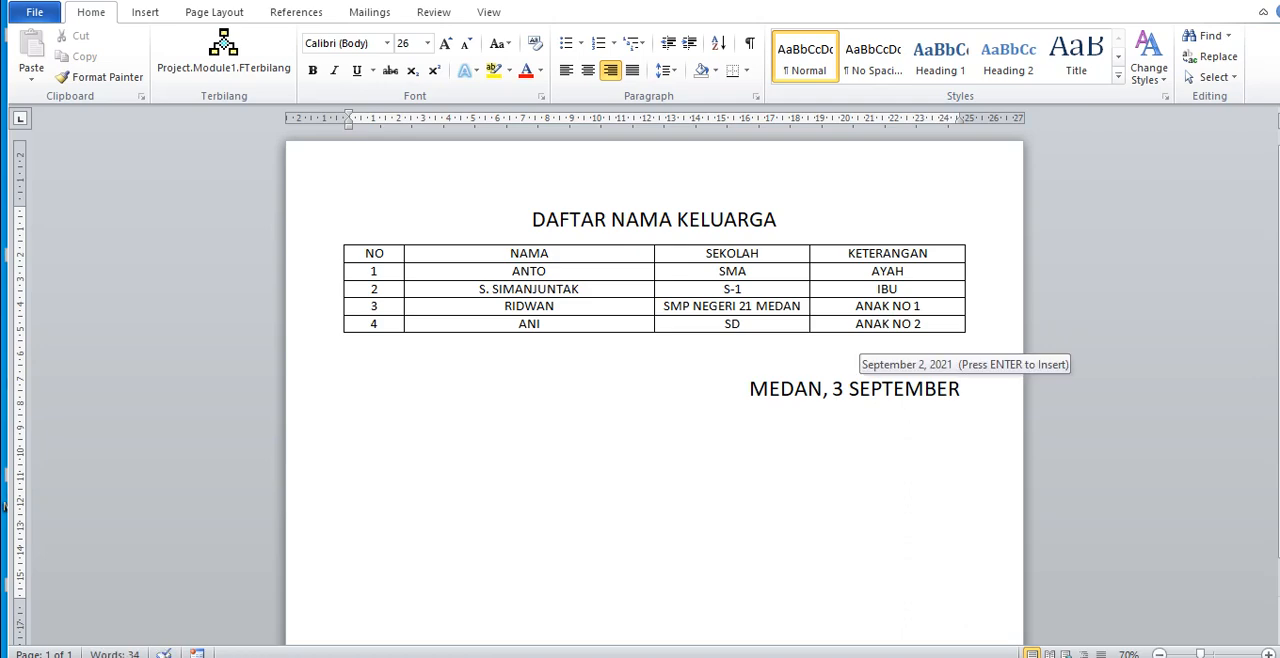
pyautogui.write(' 2021')
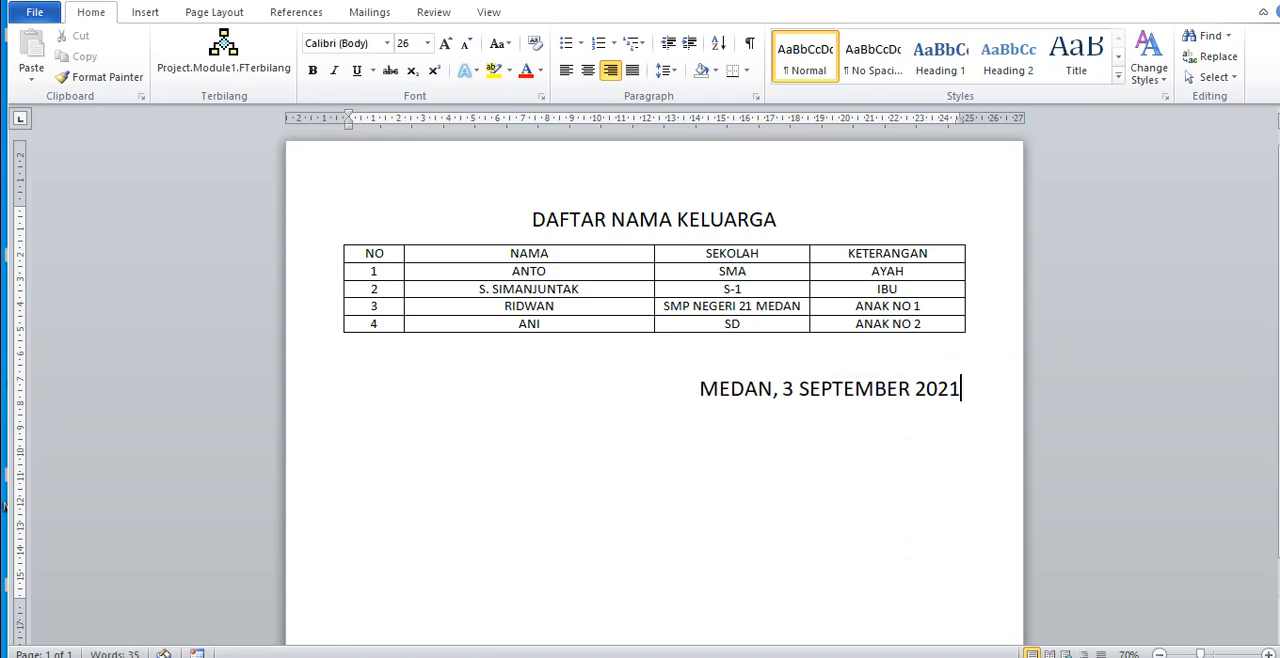
# Step: Enter the father's name as the signatory below the date line, leaving one empty line between them
pyautogui.press('Return')
pyautogui.press('Return')
pyautogui.write('ANTO')
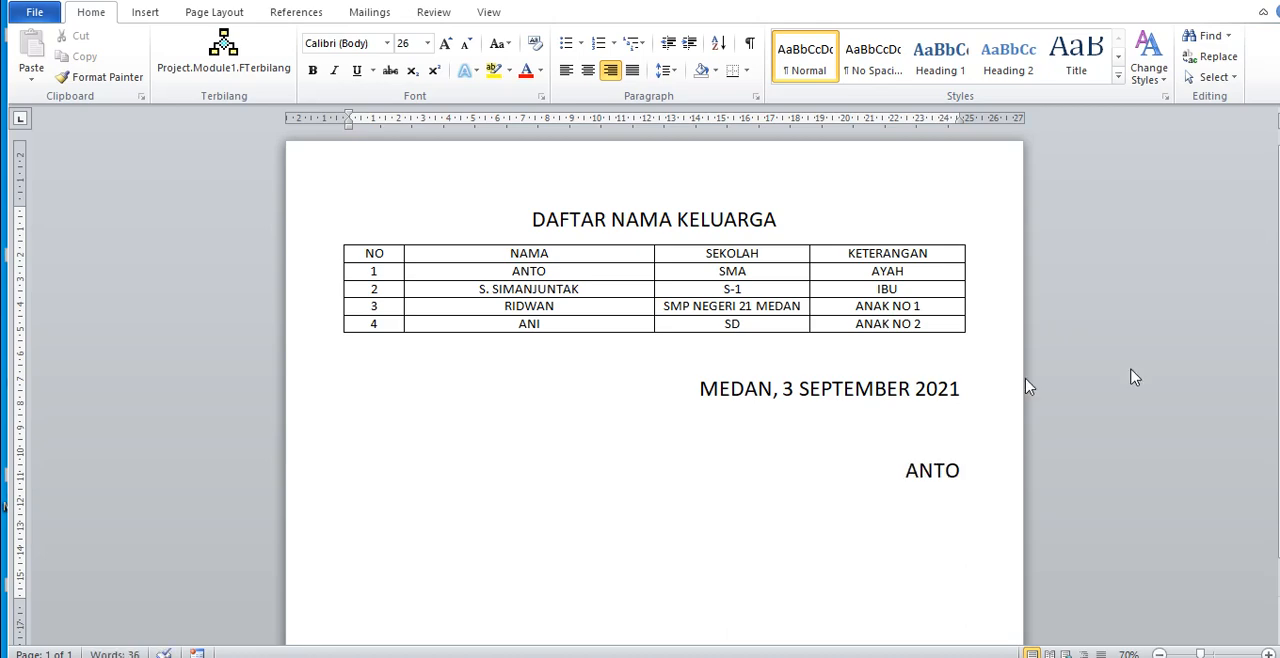
# Step: Reduce the font size of the place-and-date line and the signatory's name to 18
pyautogui.moveTo(966, 470); pyautogui.dragTo(724, 409)
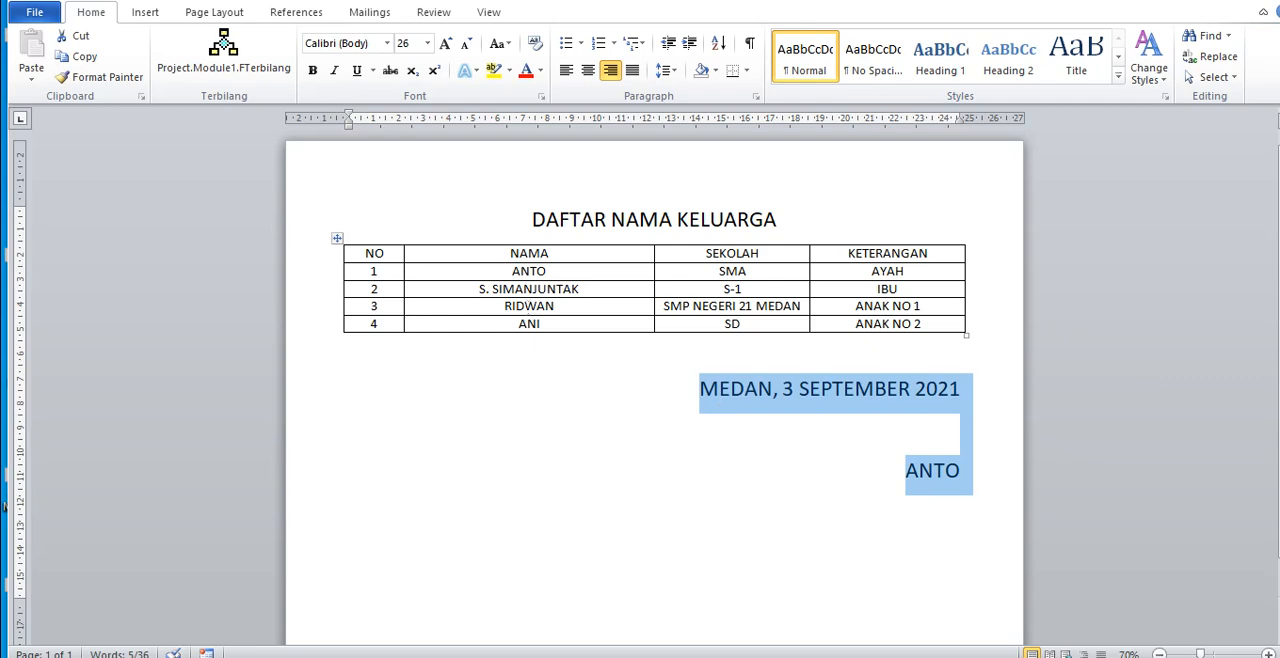
pyautogui.click(467, 44)
pyautogui.click(467, 44)
pyautogui.click(467, 44)
pyautogui.click(467, 44)
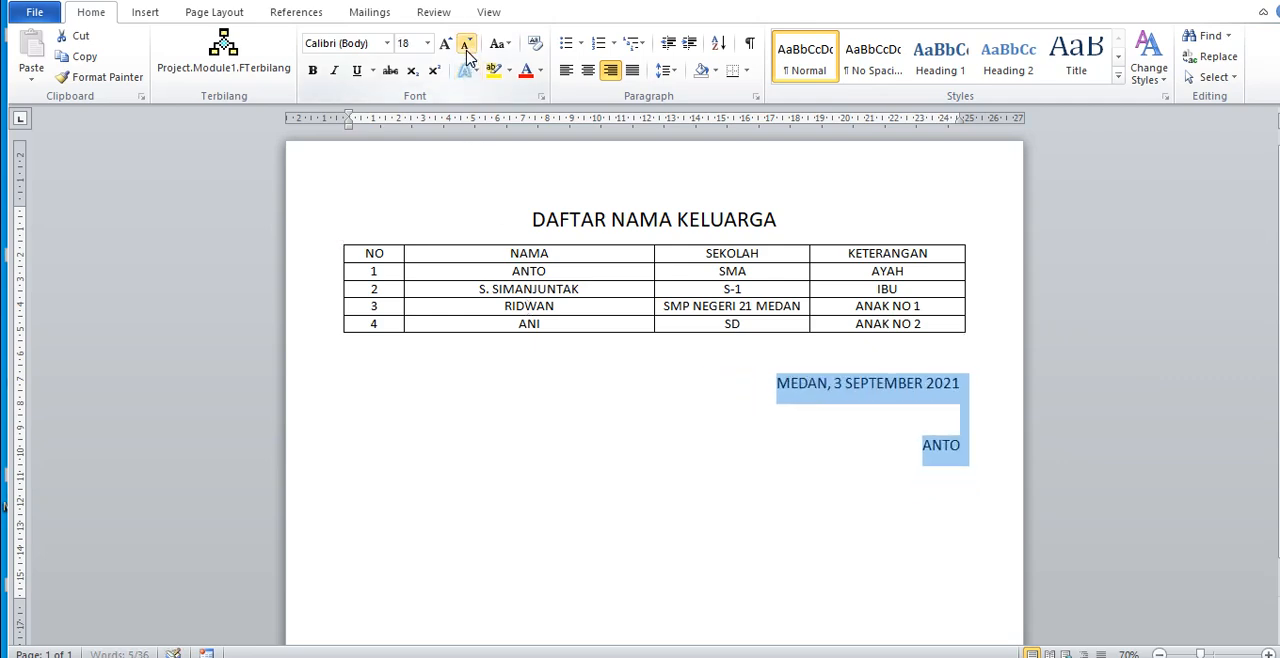
pyautogui.click(923, 446)
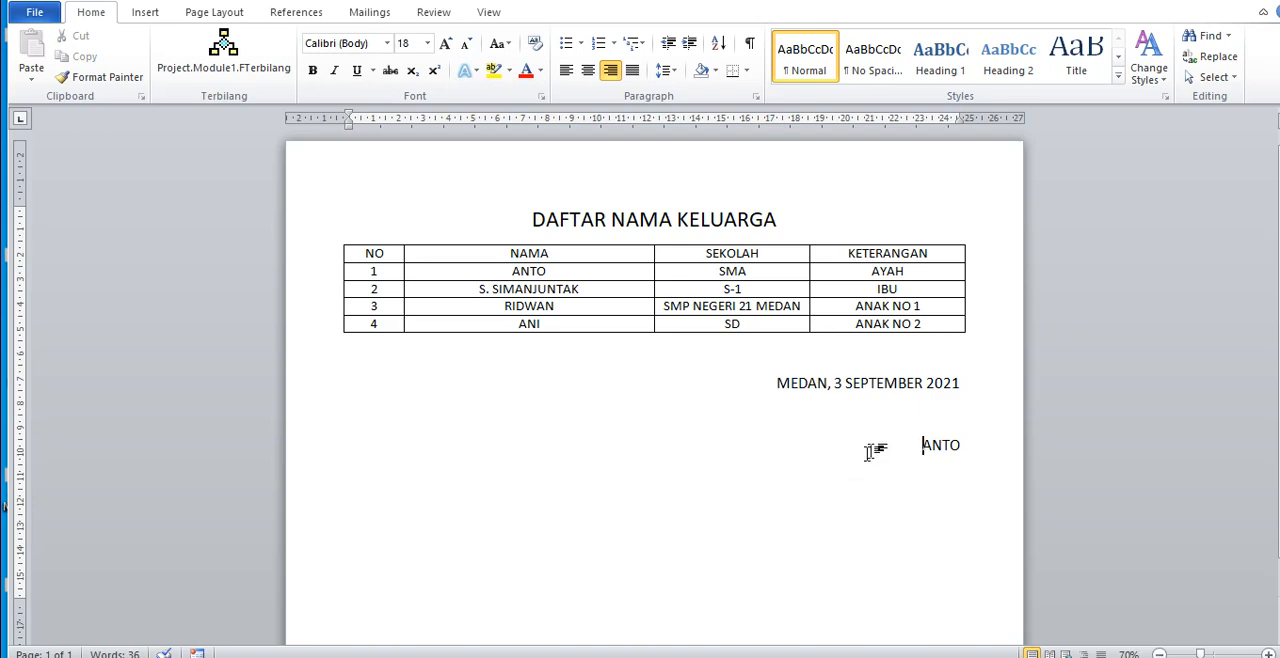
pyautogui.click(778, 385)
pyautogui.moveTo(778, 385); pyautogui.dragTo(960, 455)
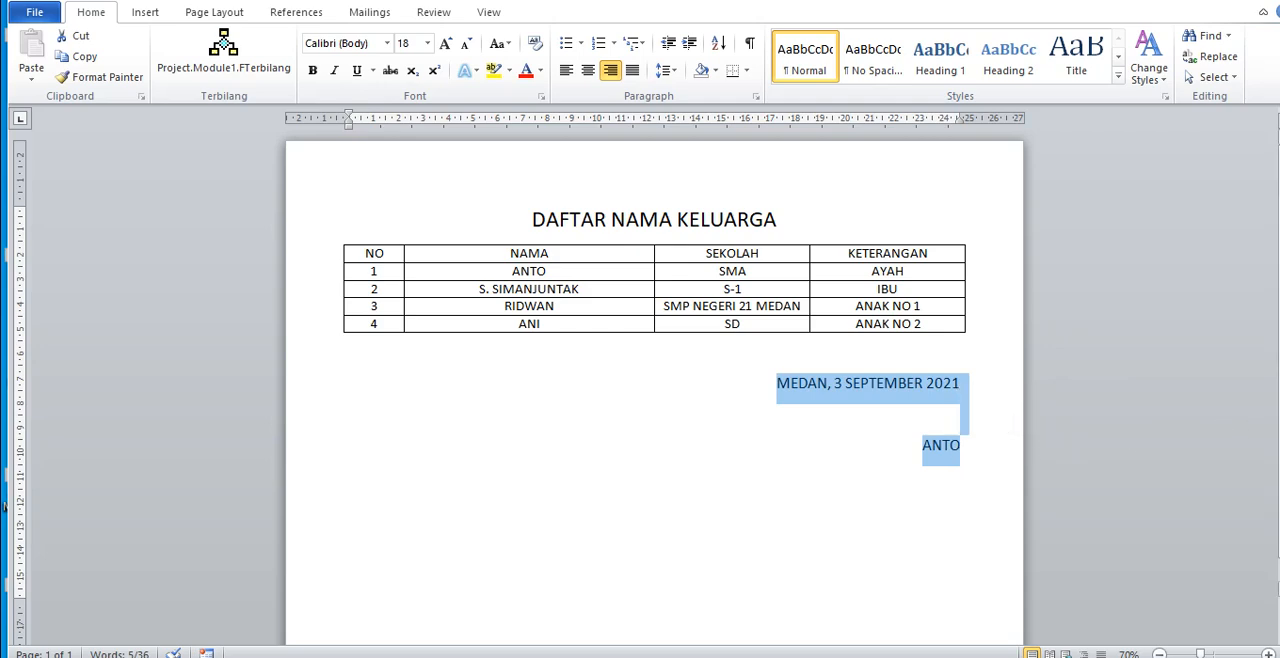
pyautogui.scroll(-1, 5, 505)
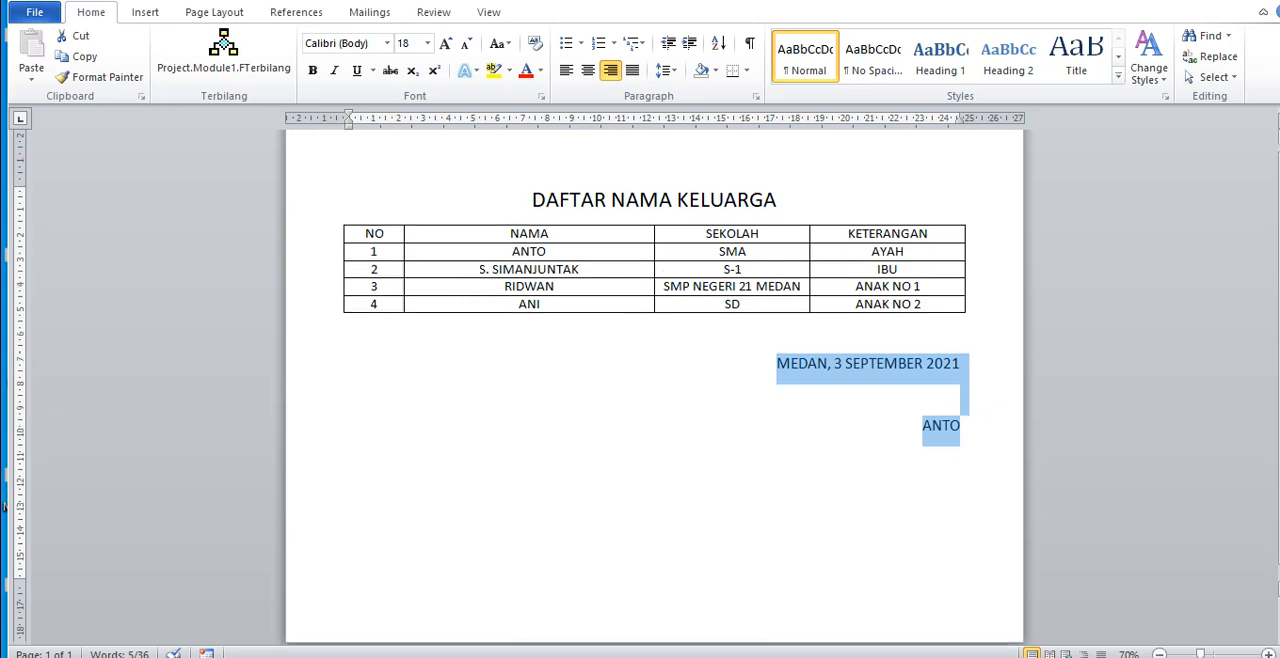
pyautogui.scroll(1, 5, 505)
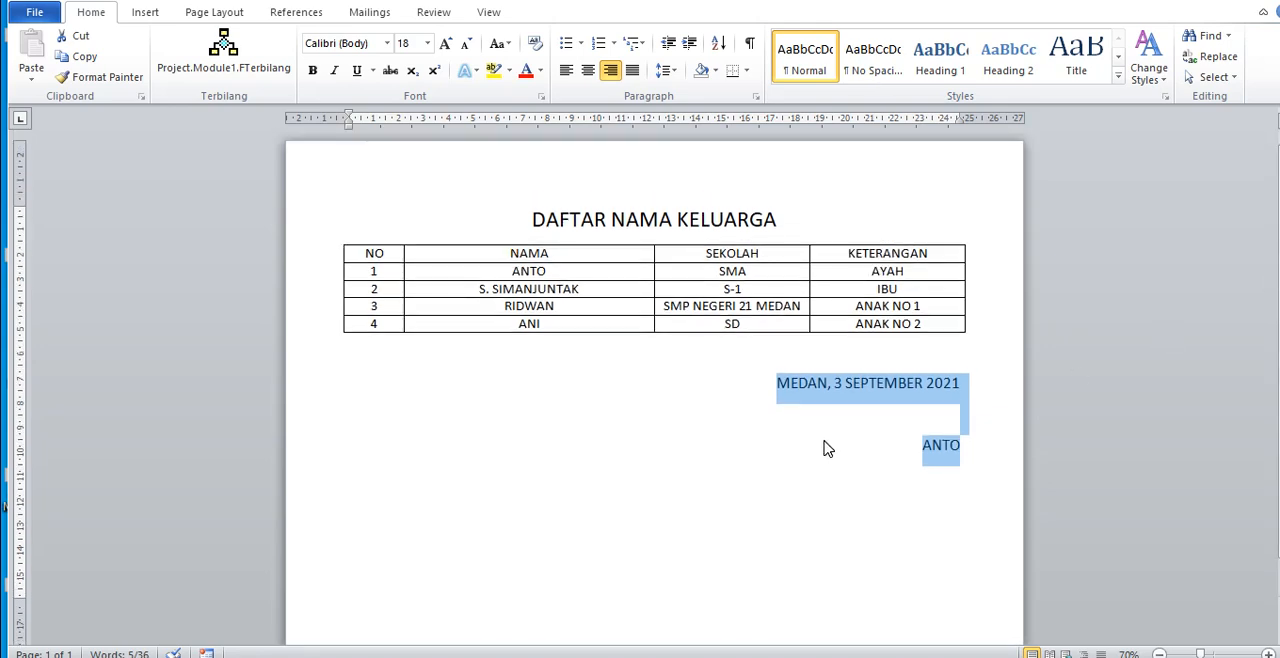
pyautogui.click(1277, 341)
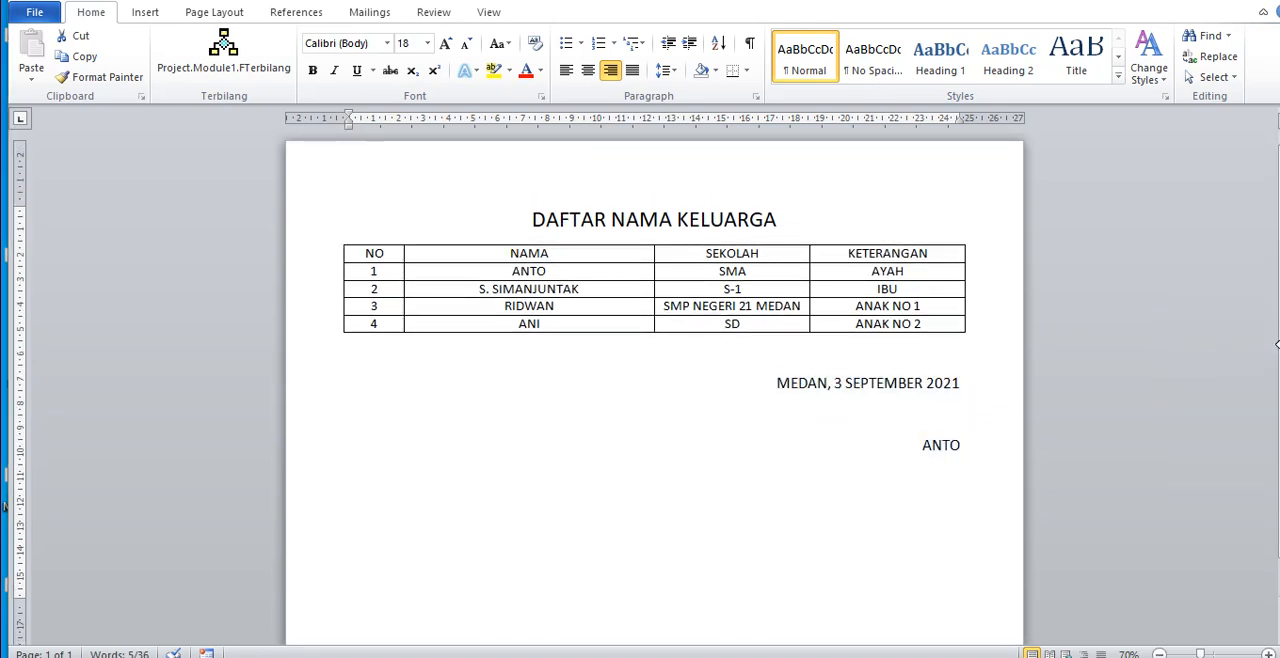
pyautogui.click(566, 526)
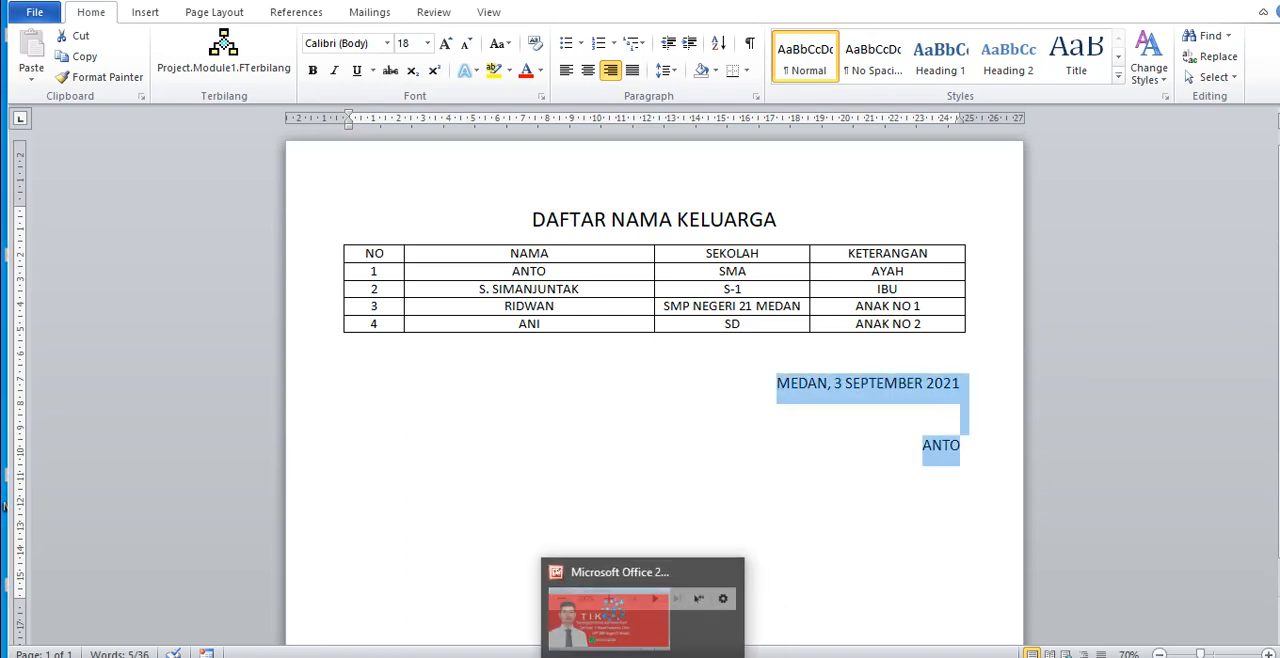
pyautogui.moveTo(576, 657)
pyautogui.click(922, 445)
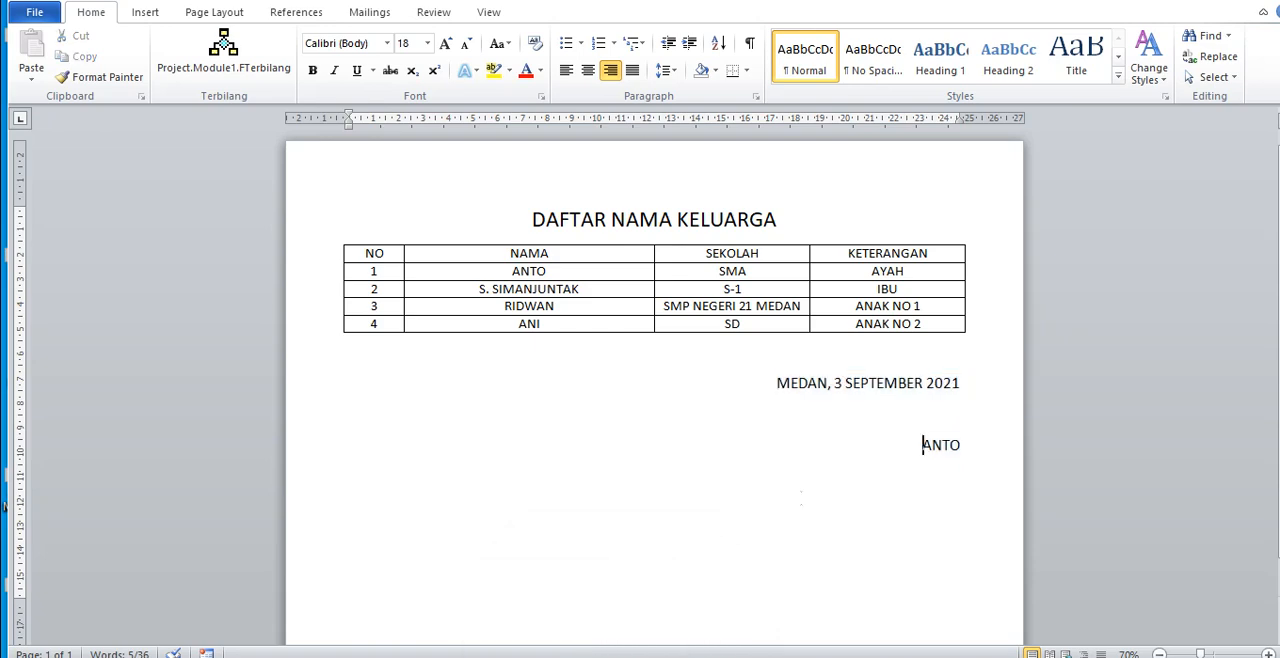
pyautogui.moveTo(778, 383); pyautogui.dragTo(958, 448)
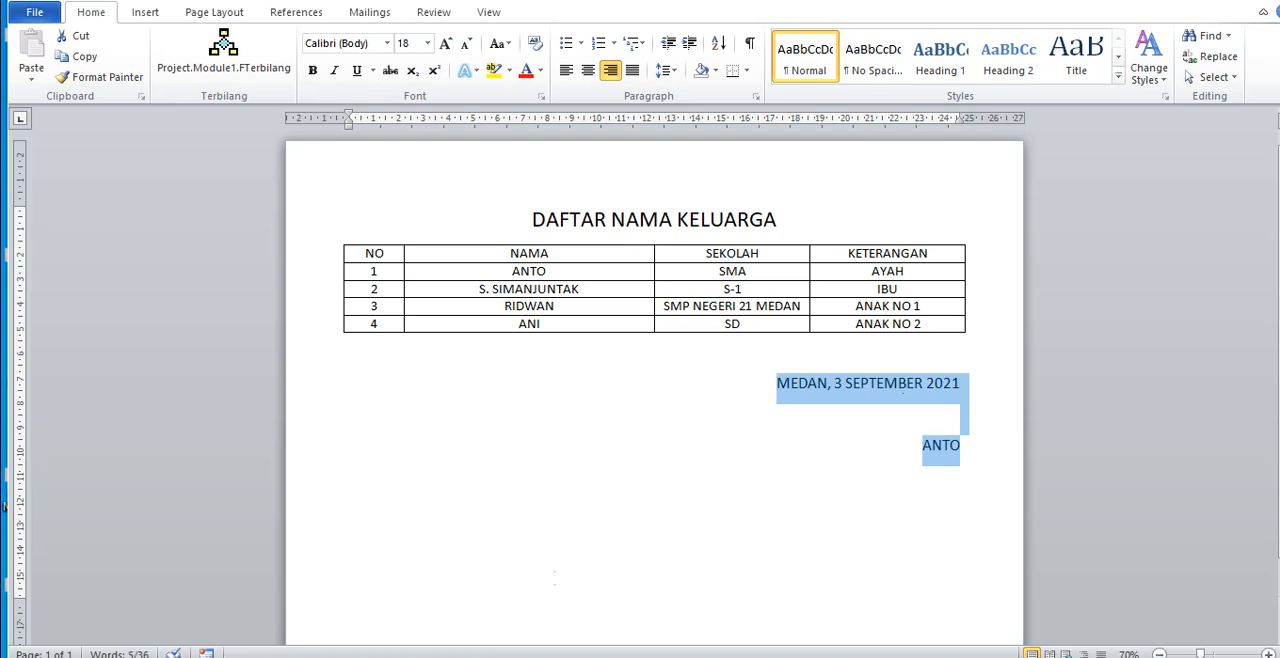
pyautogui.moveTo(529, 657)
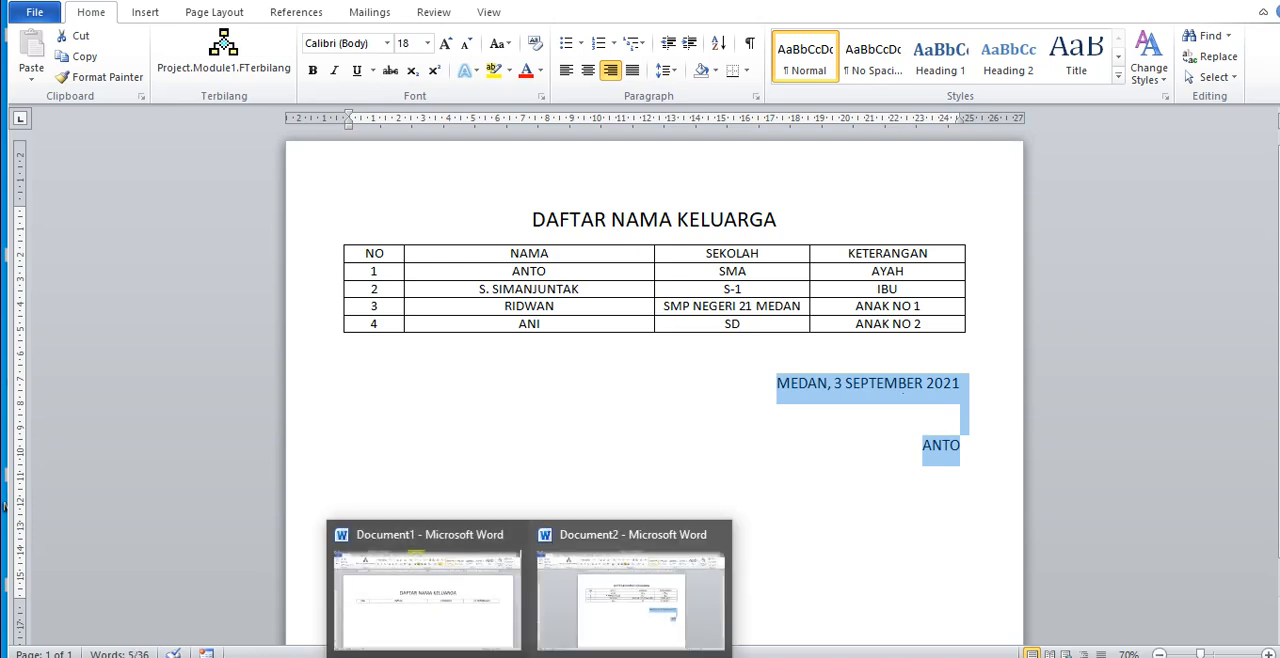
pyautogui.click(618, 430)
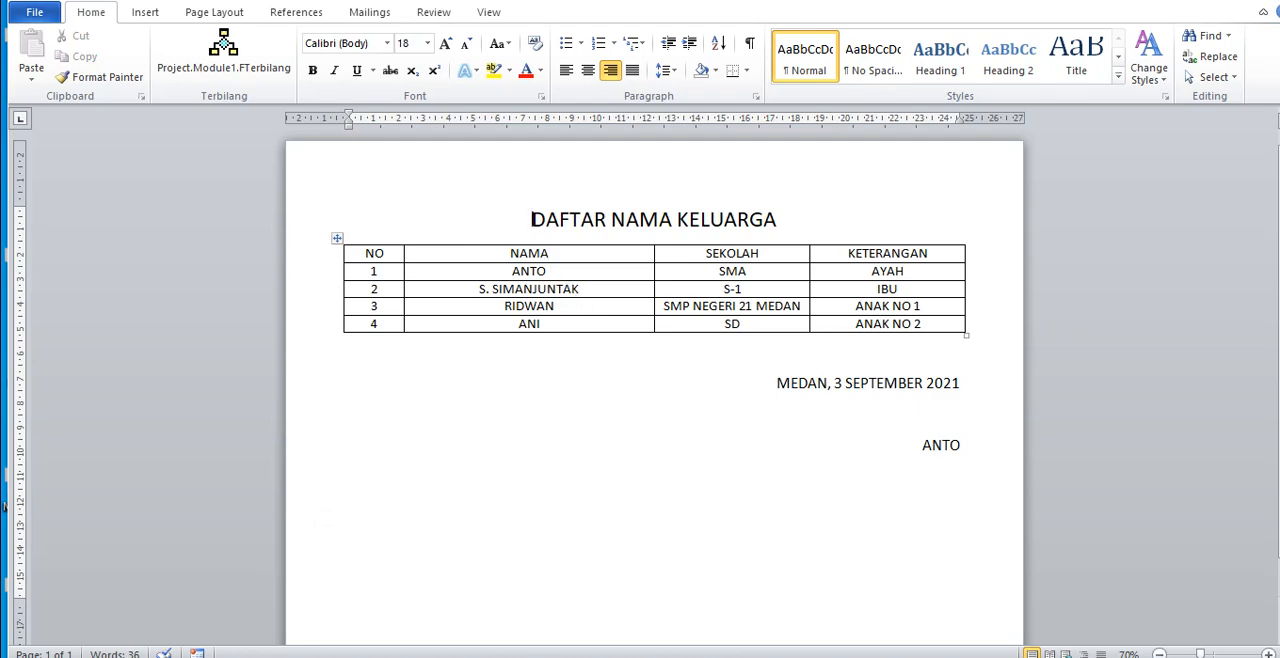
pyautogui.moveTo(531, 219); pyautogui.dragTo(885, 478)
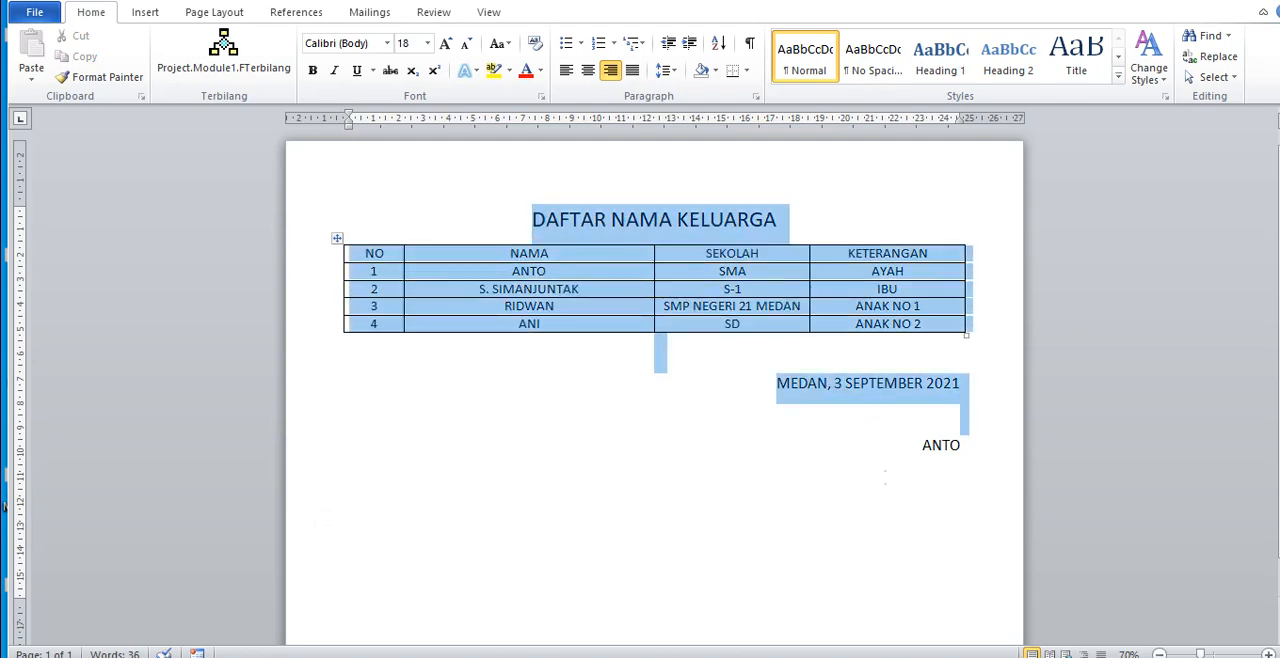
pyautogui.click(921, 445)
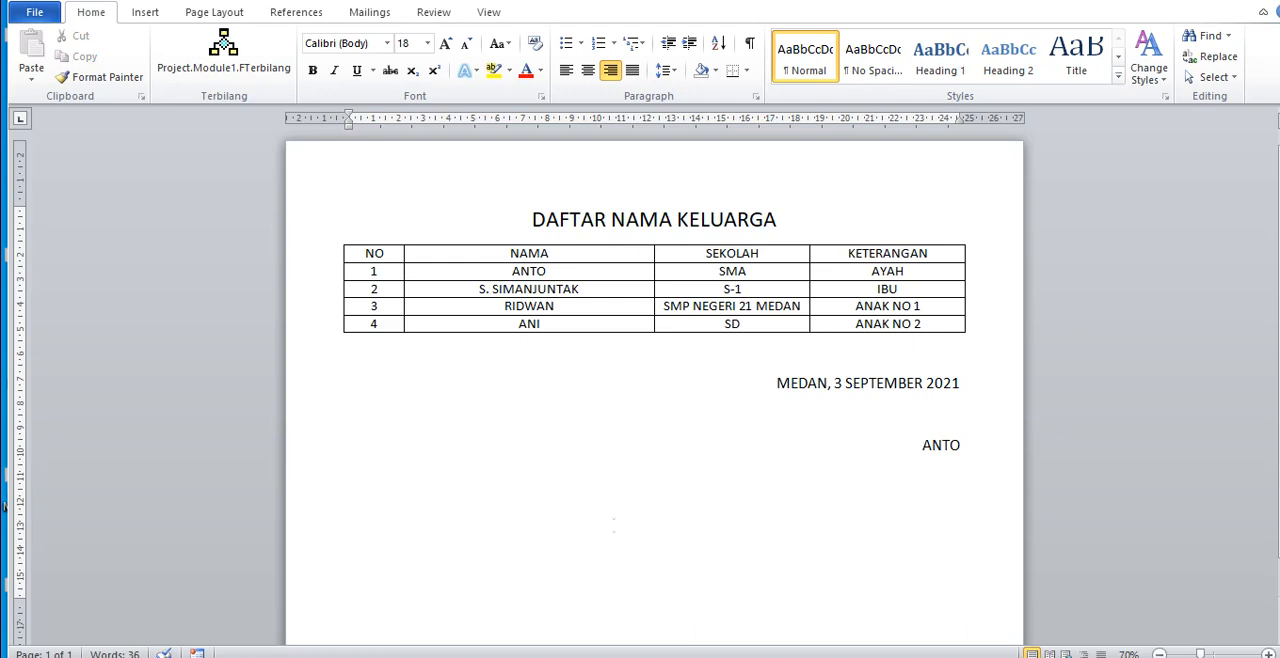
# Step: Switch to Document1 and examine the two numbered assignment questions below its table
pyautogui.moveTo(529, 657)
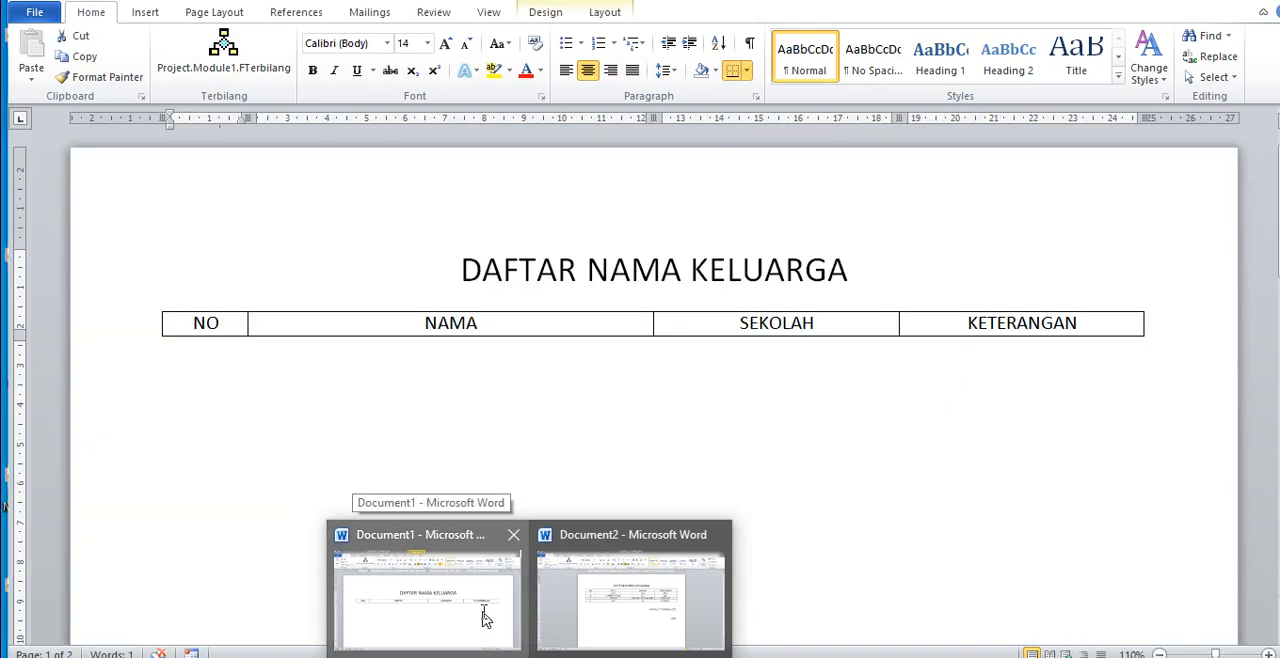
pyautogui.click(484, 616)
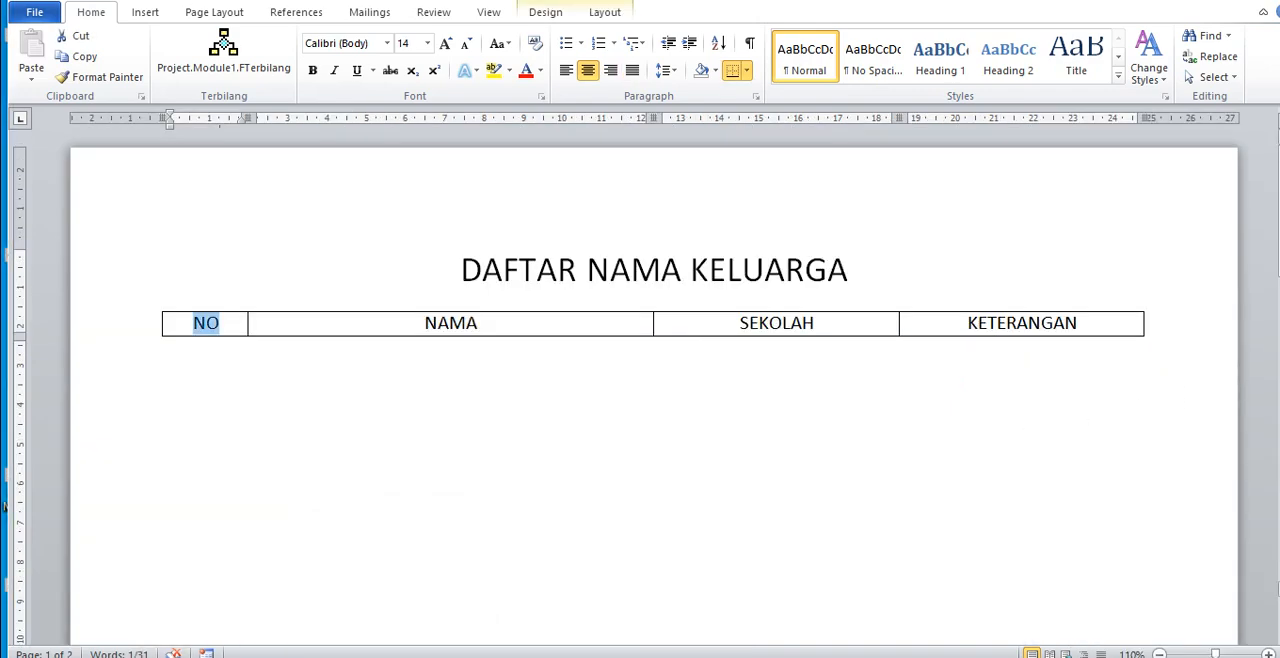
pyautogui.moveTo(1279, 240); pyautogui.dragTo(1279, 325)
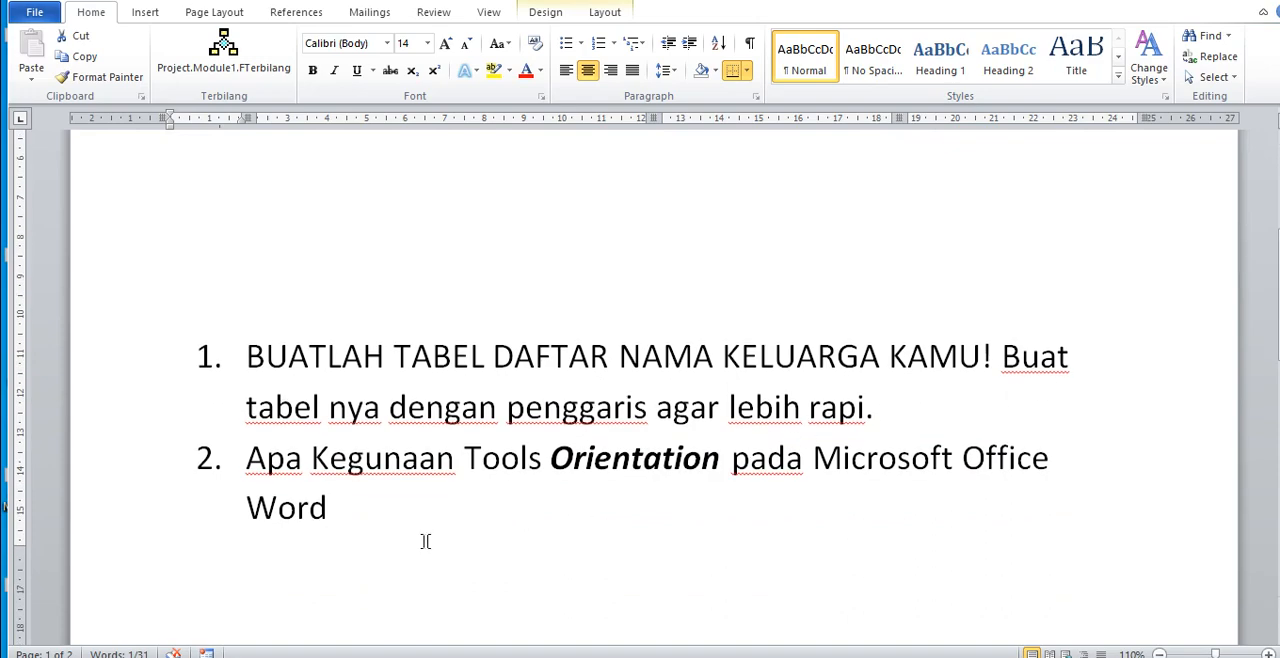
pyautogui.moveTo(343, 508); pyautogui.dragTo(220, 368)
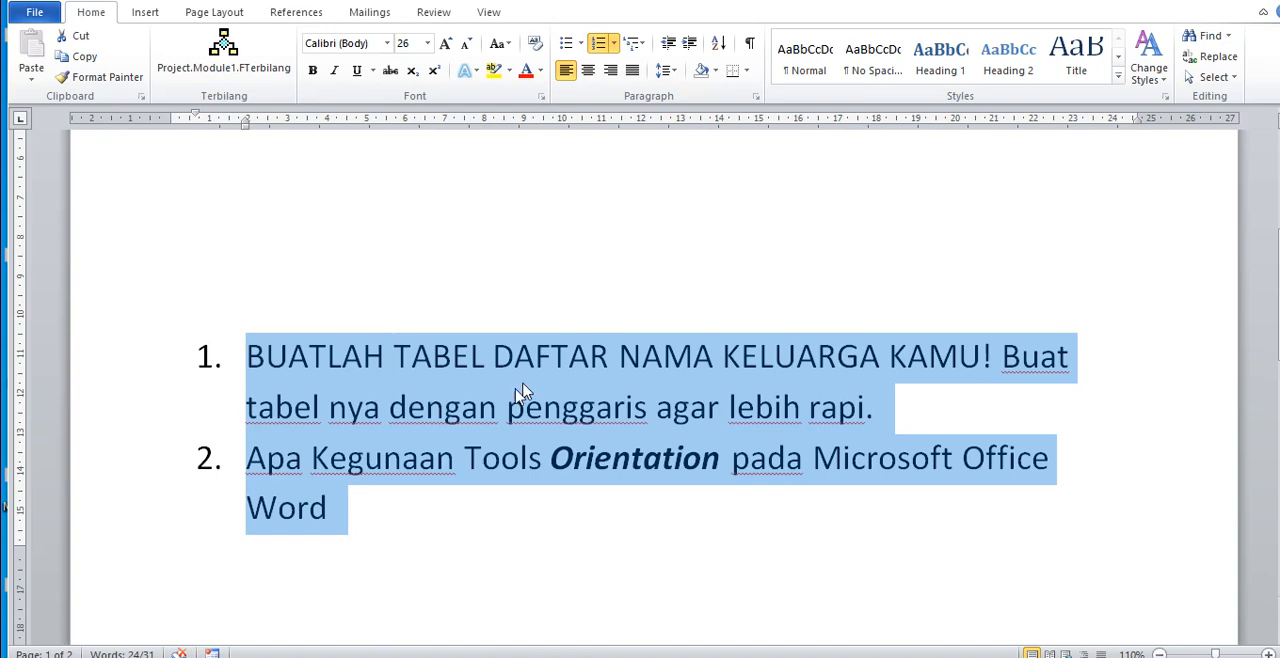
pyautogui.click(338, 511)
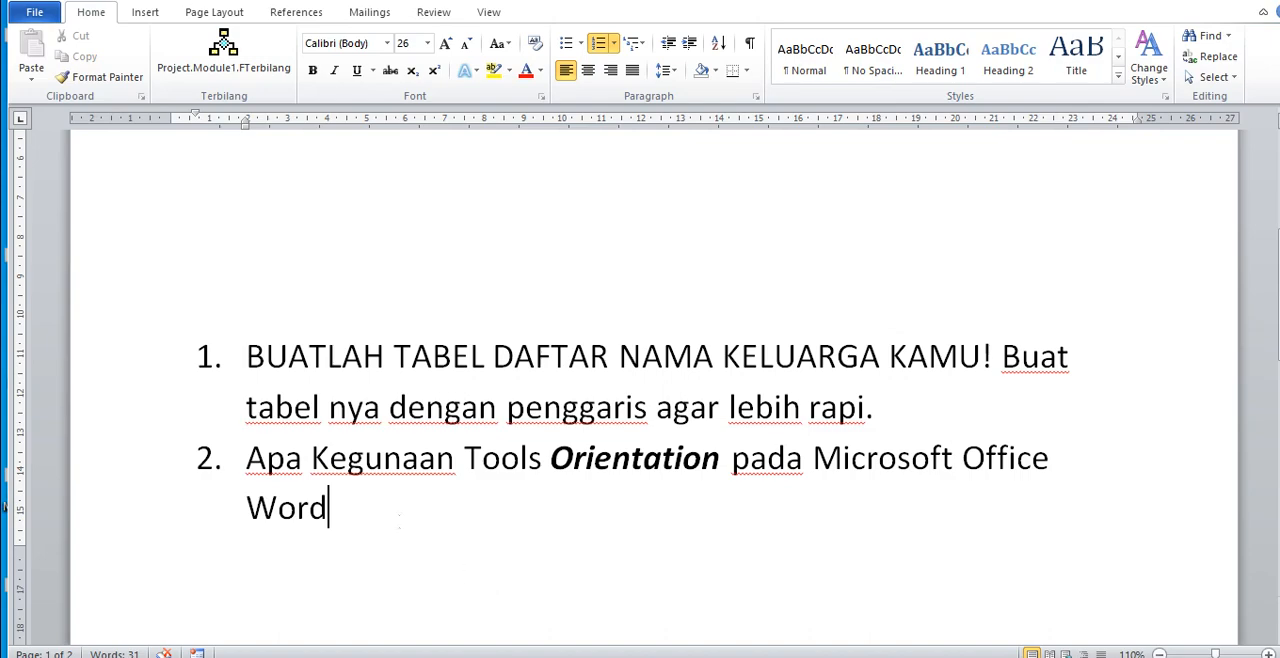
pyautogui.moveTo(400, 520); pyautogui.dragTo(171, 357)
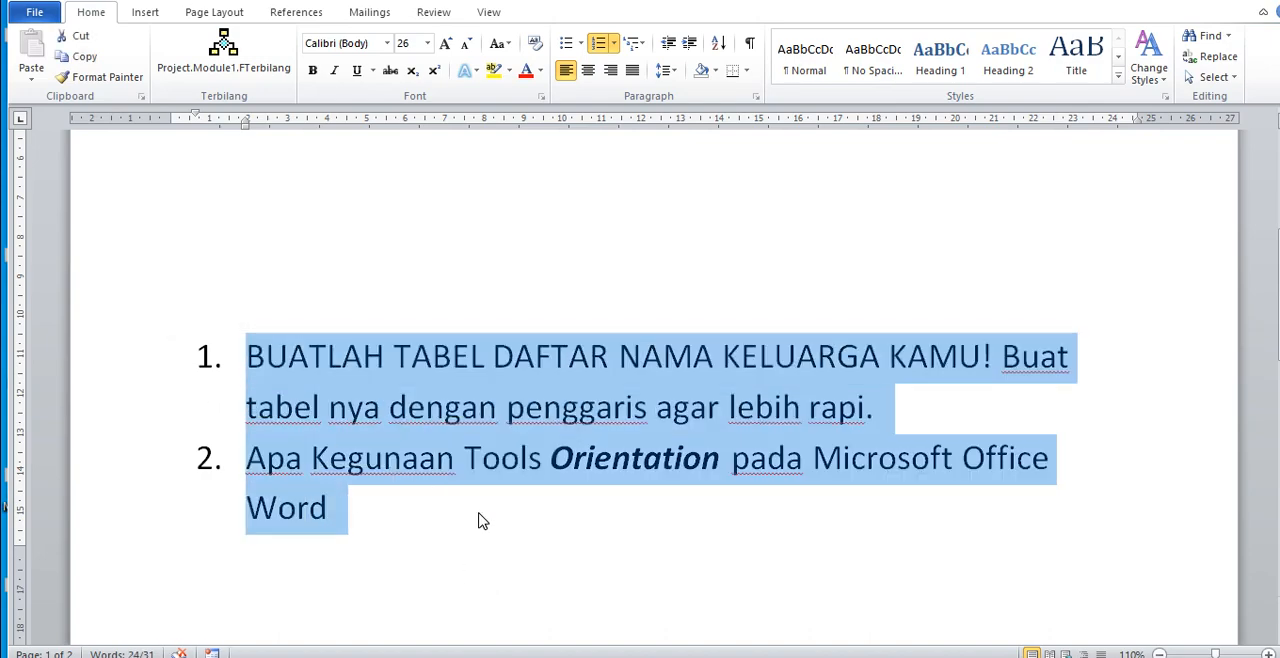